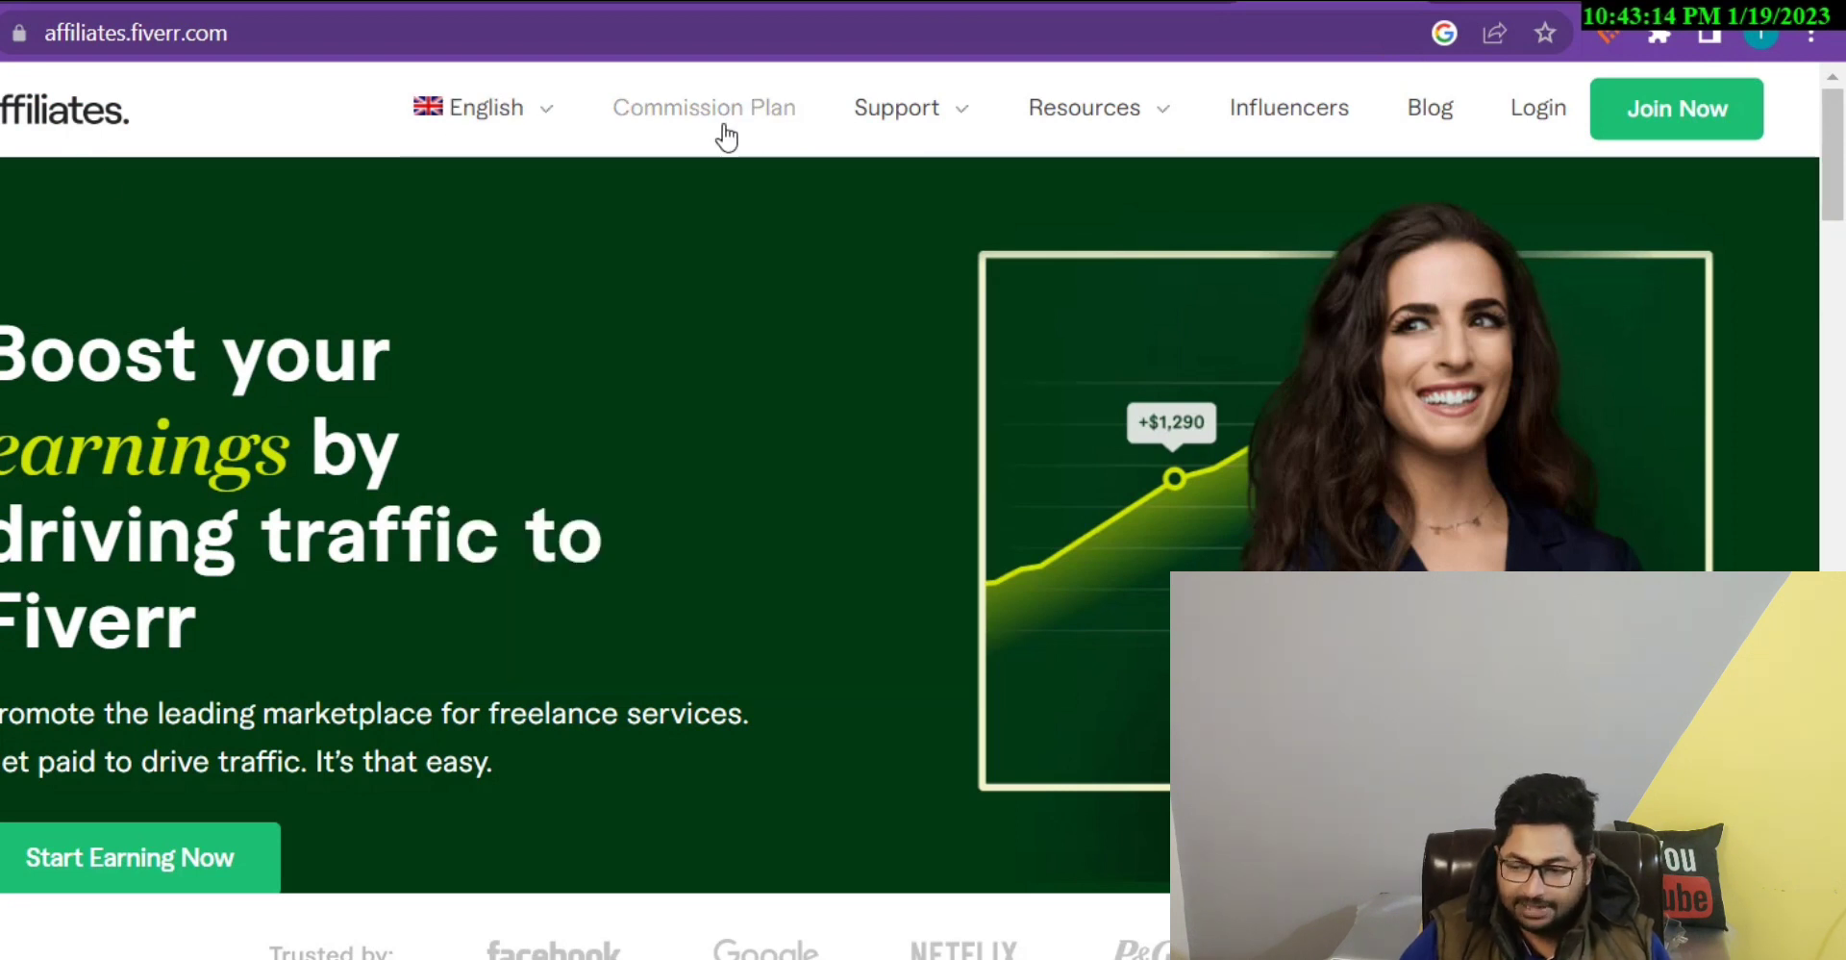
Step: Open the commission plan page of the Fiverr affiliates site
{"action": "left_click", "coordinate": [727, 137]}
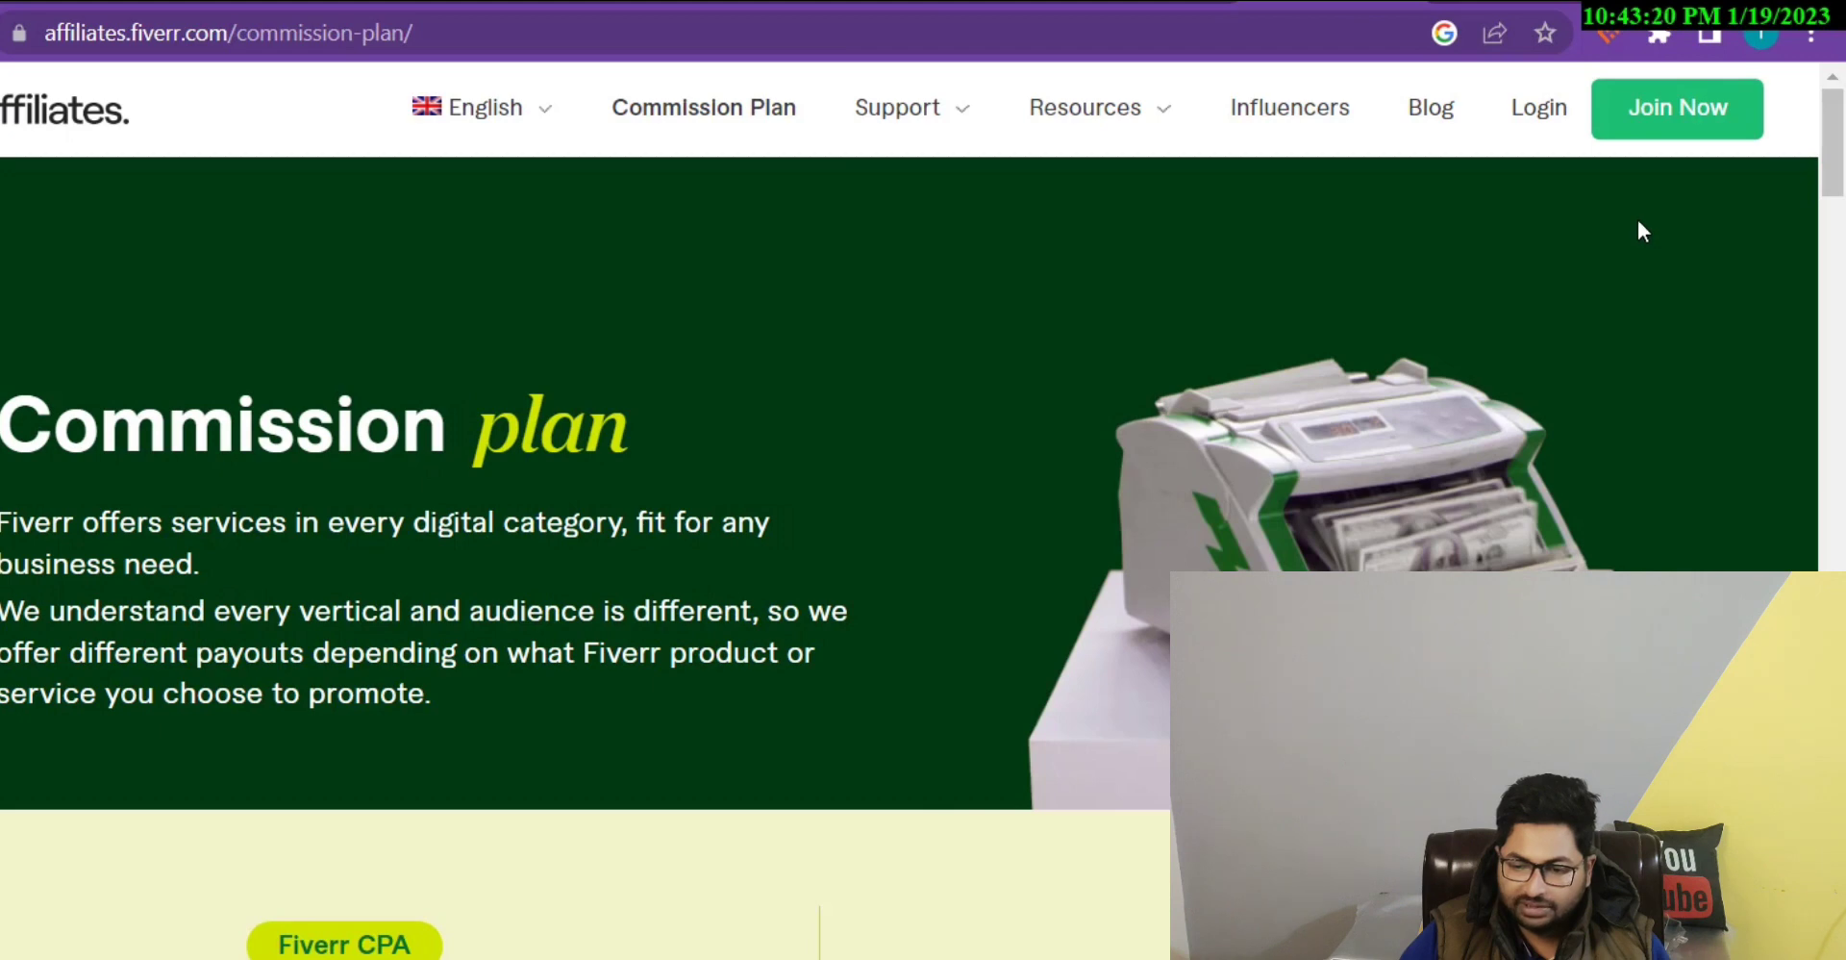
Step: Switch to the Digital Helping YouTube channel and look through the videos in its Fiverr Affiliate playlist
{"action": "left_click", "coordinate": [1148, 3]}
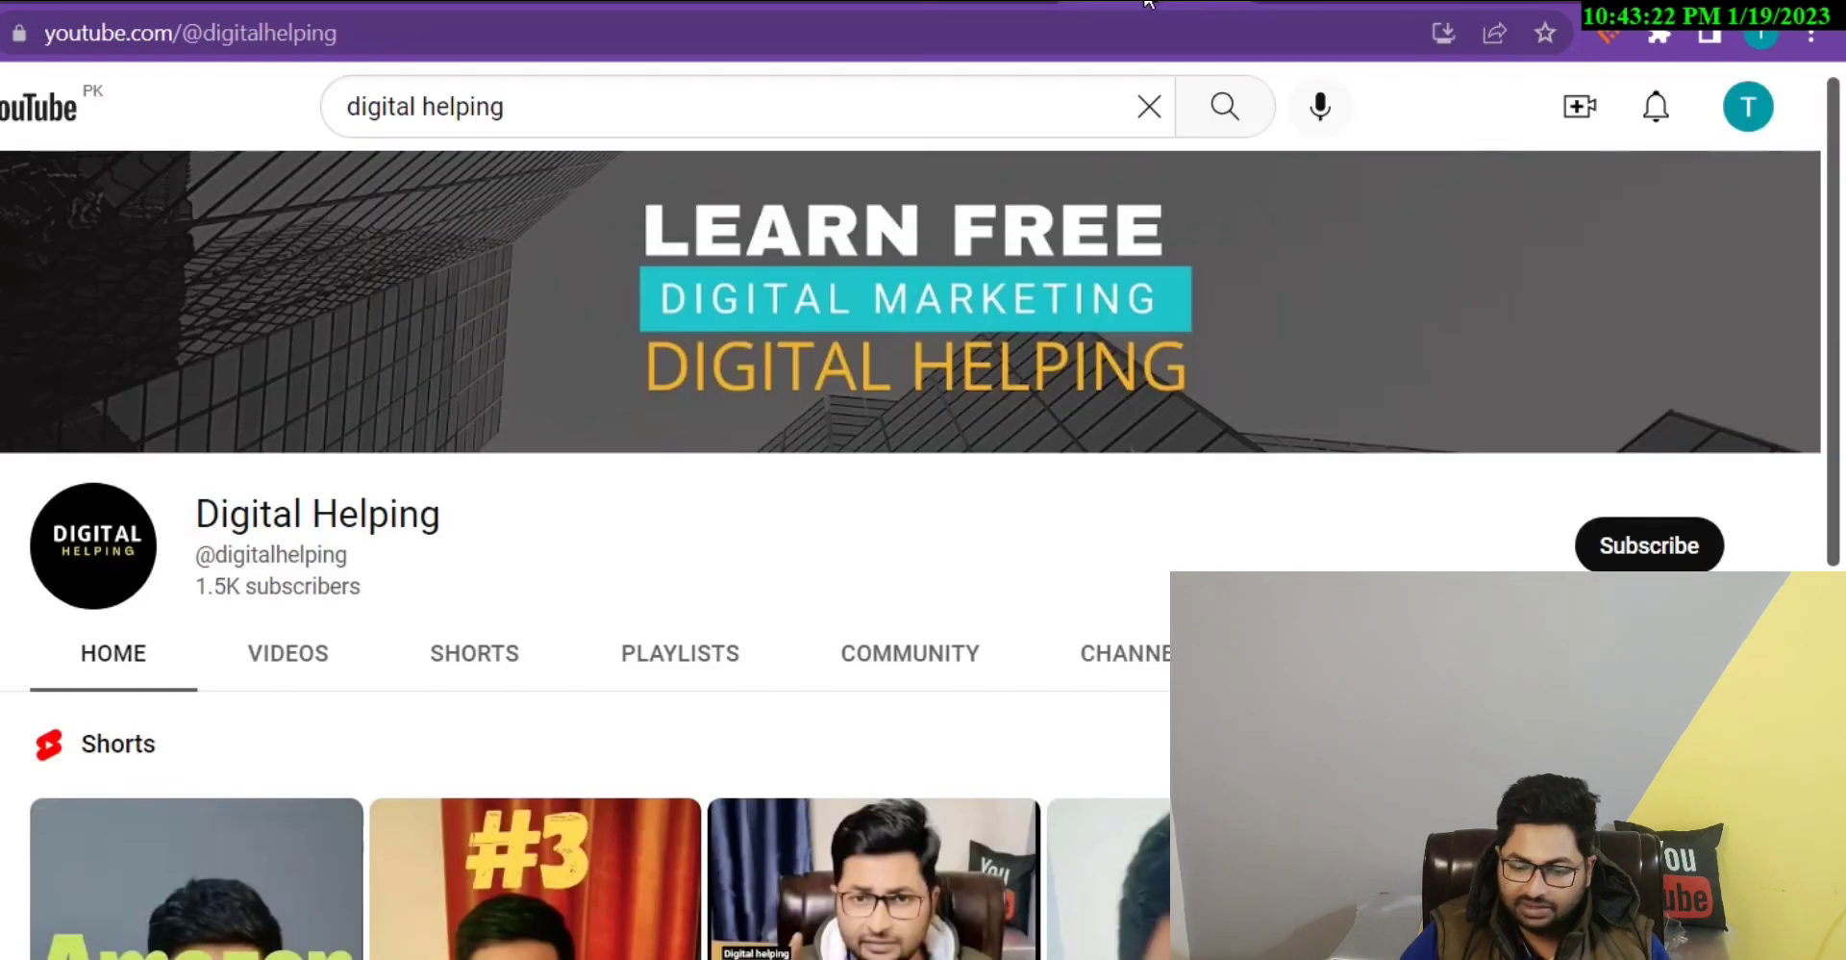
{"action": "left_click_drag", "start_coordinate": [1834, 312], "coordinate": [1839, 544]}
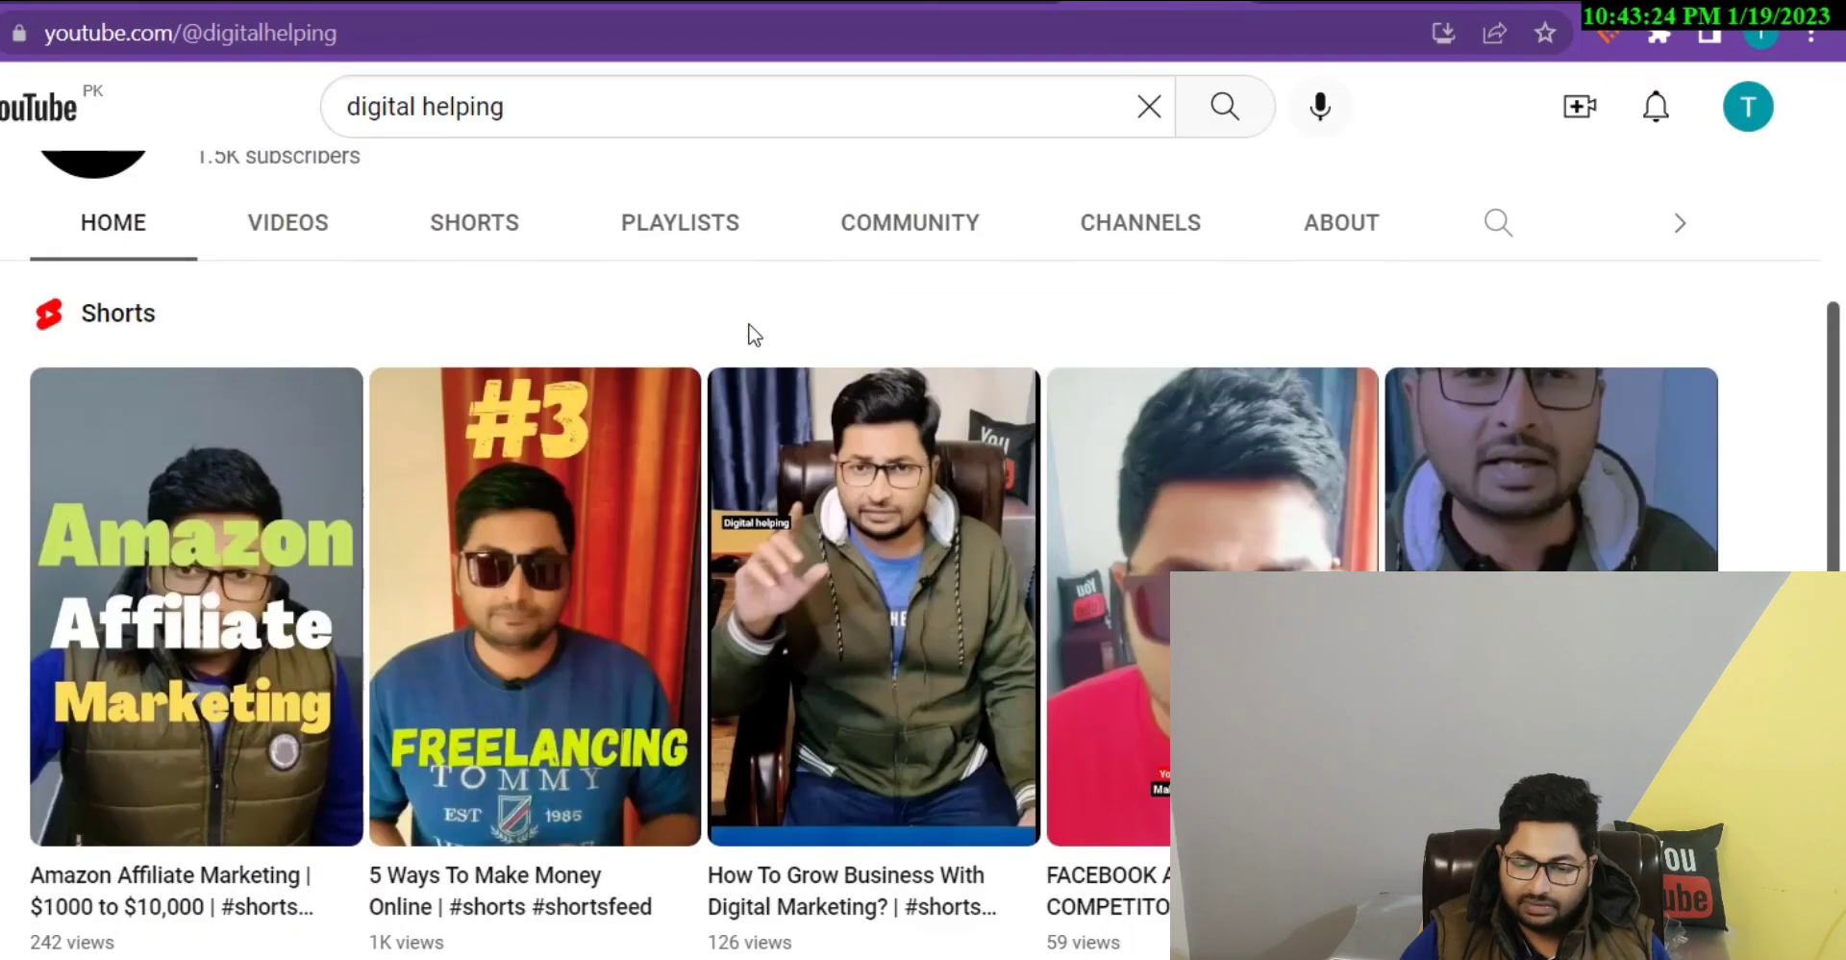
{"action": "left_click", "coordinate": [717, 230]}
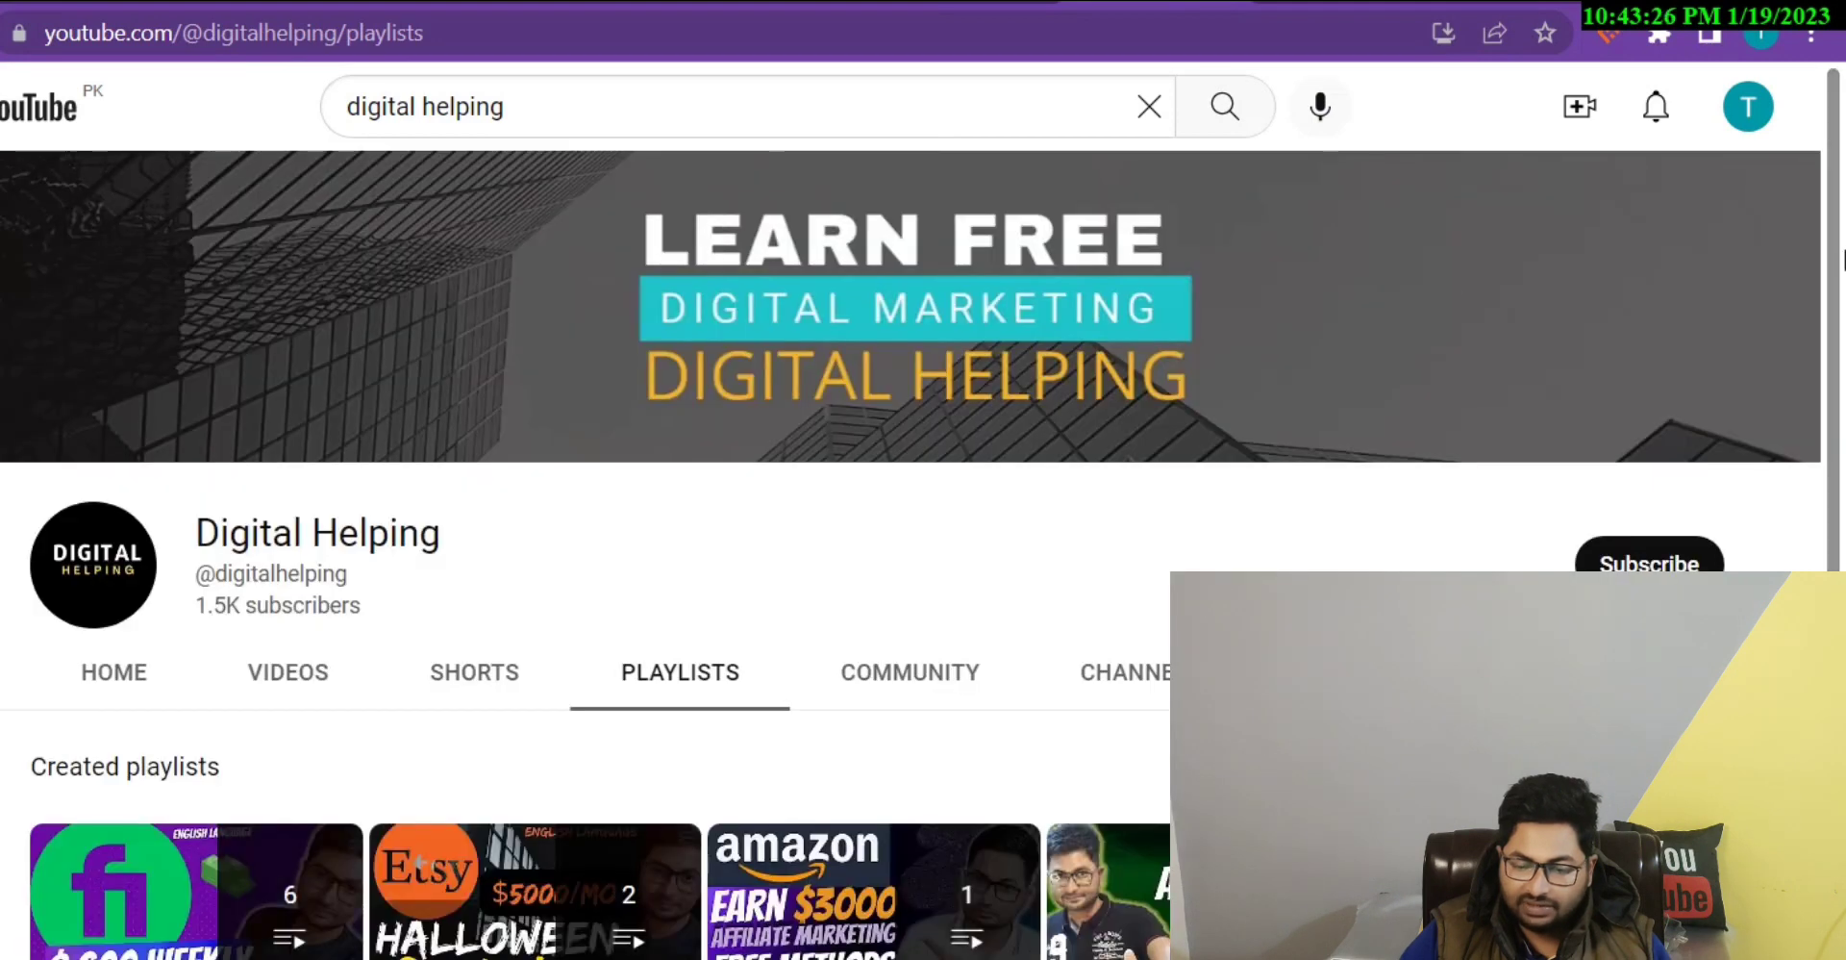
{"action": "scroll", "coordinate": [904, 839], "scroll_direction": "down", "scroll_amount": 5}
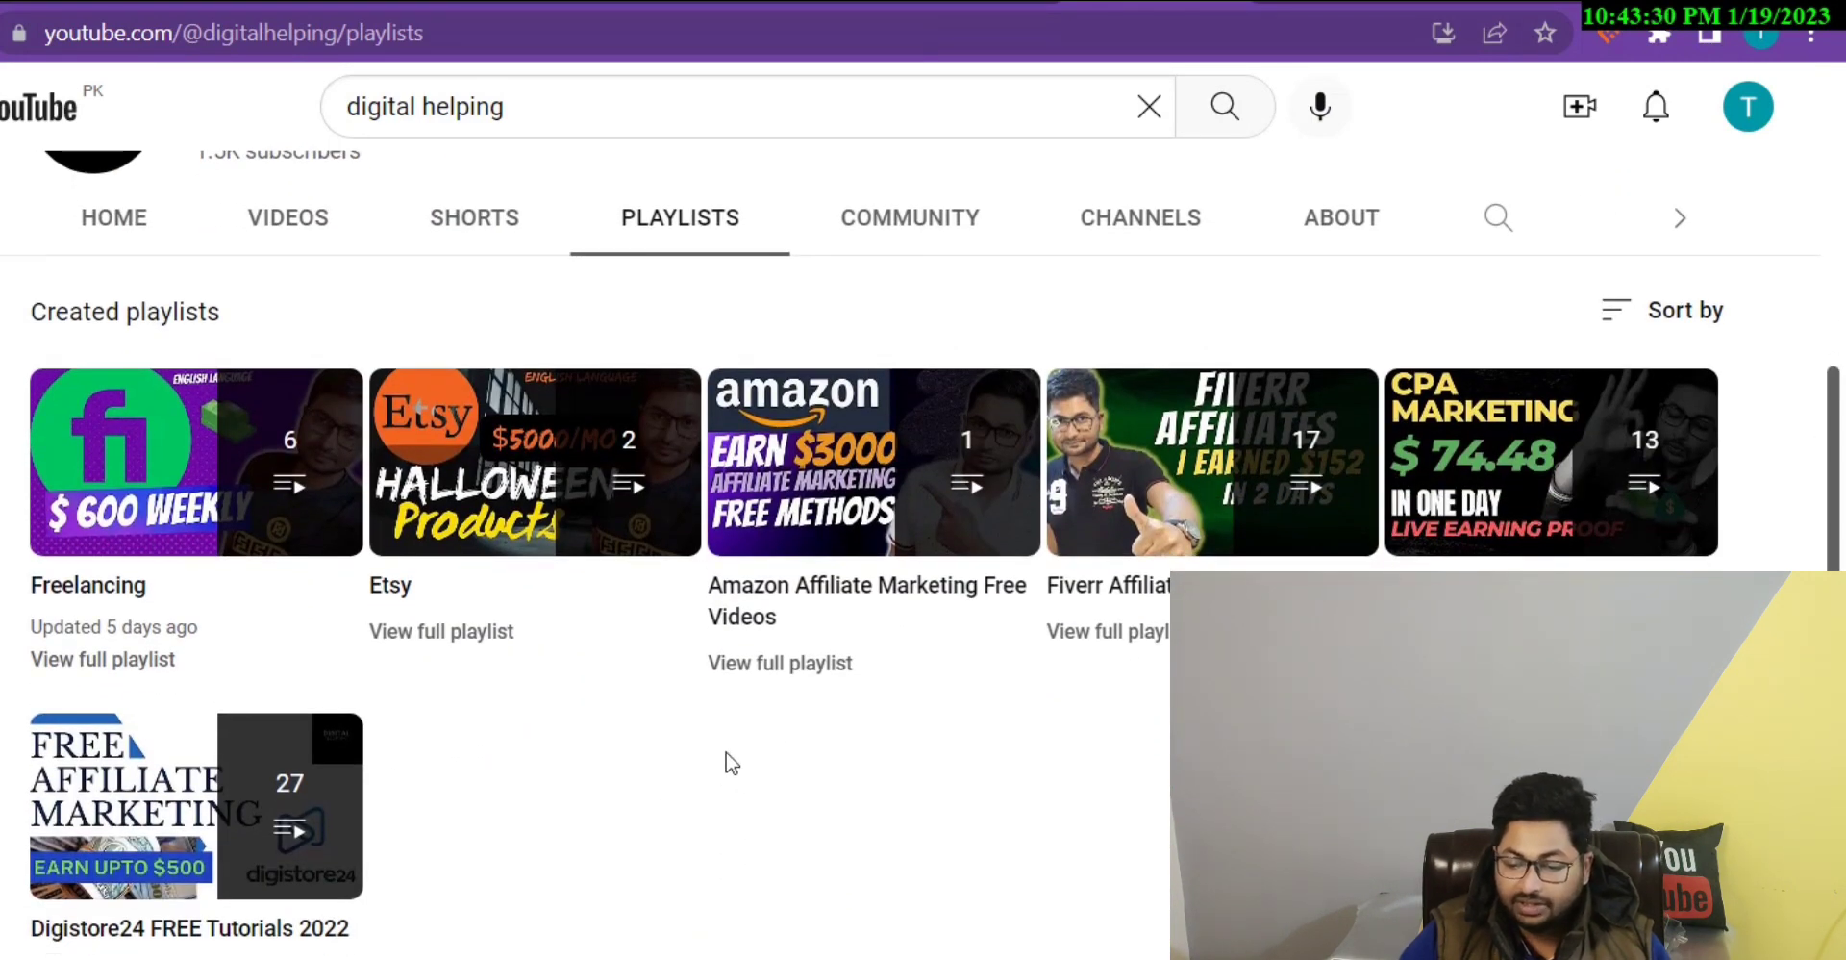
{"action": "left_click", "coordinate": [1132, 636]}
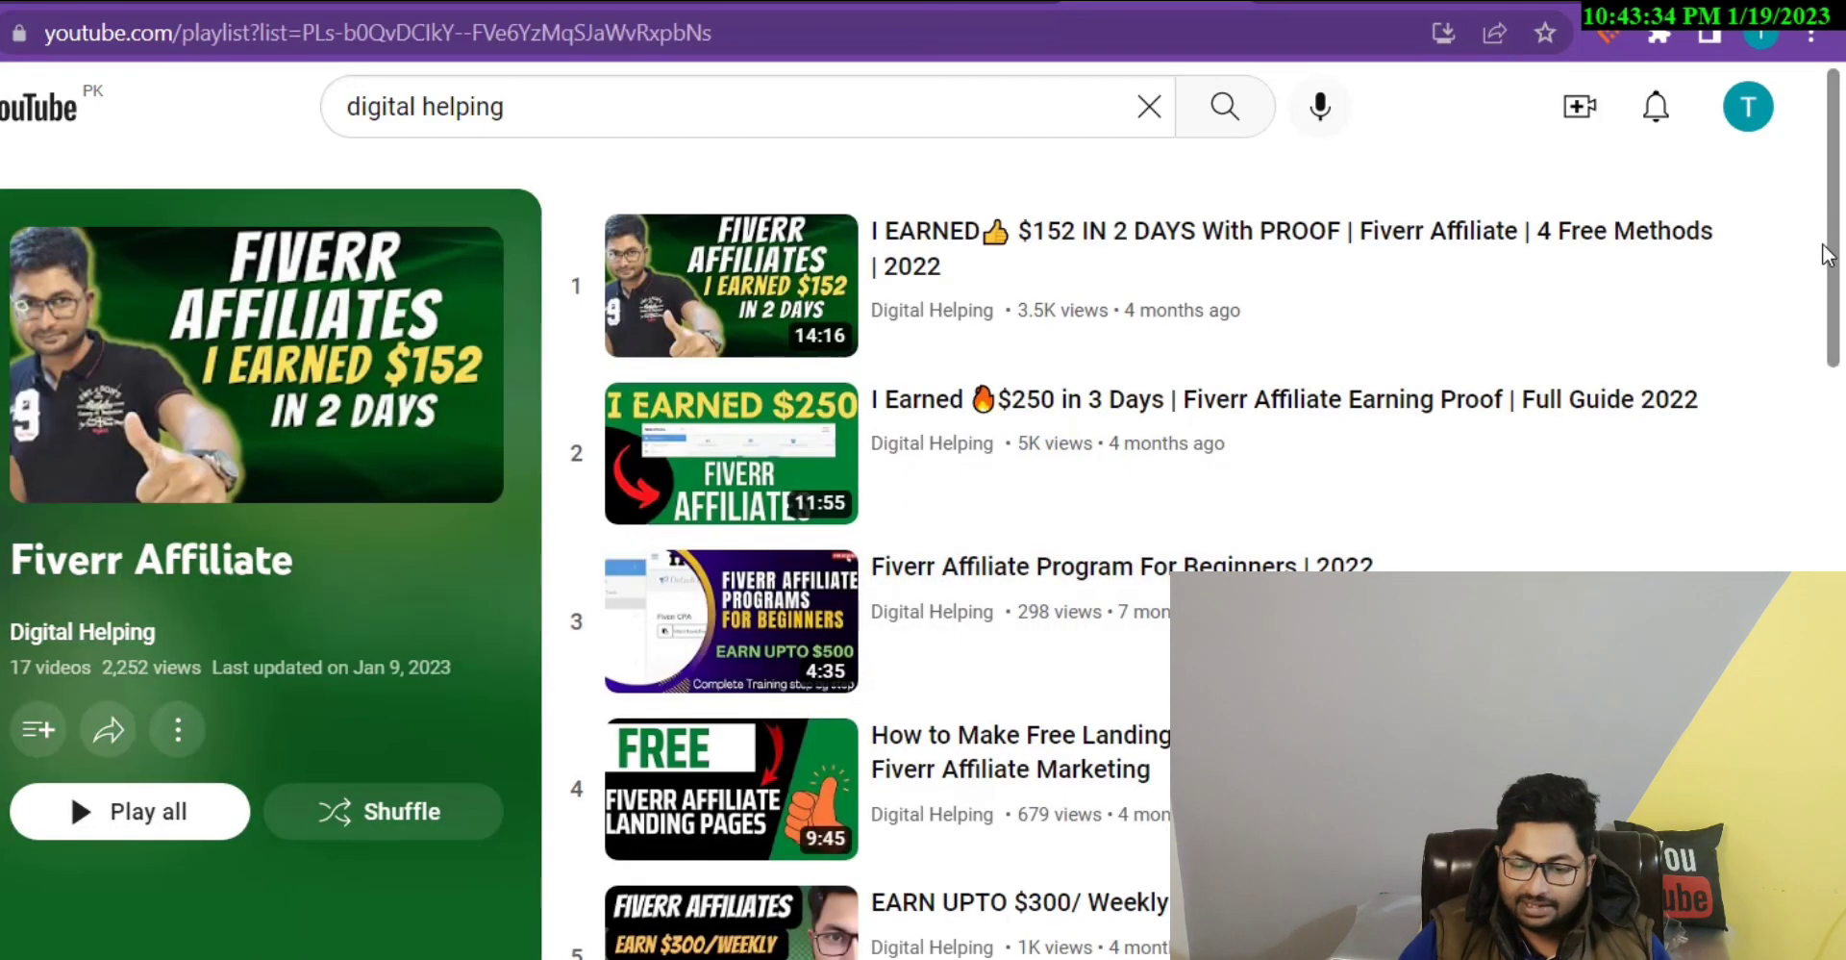
{"action": "scroll", "coordinate": [1842, 236], "scroll_direction": "down", "scroll_amount": 20}
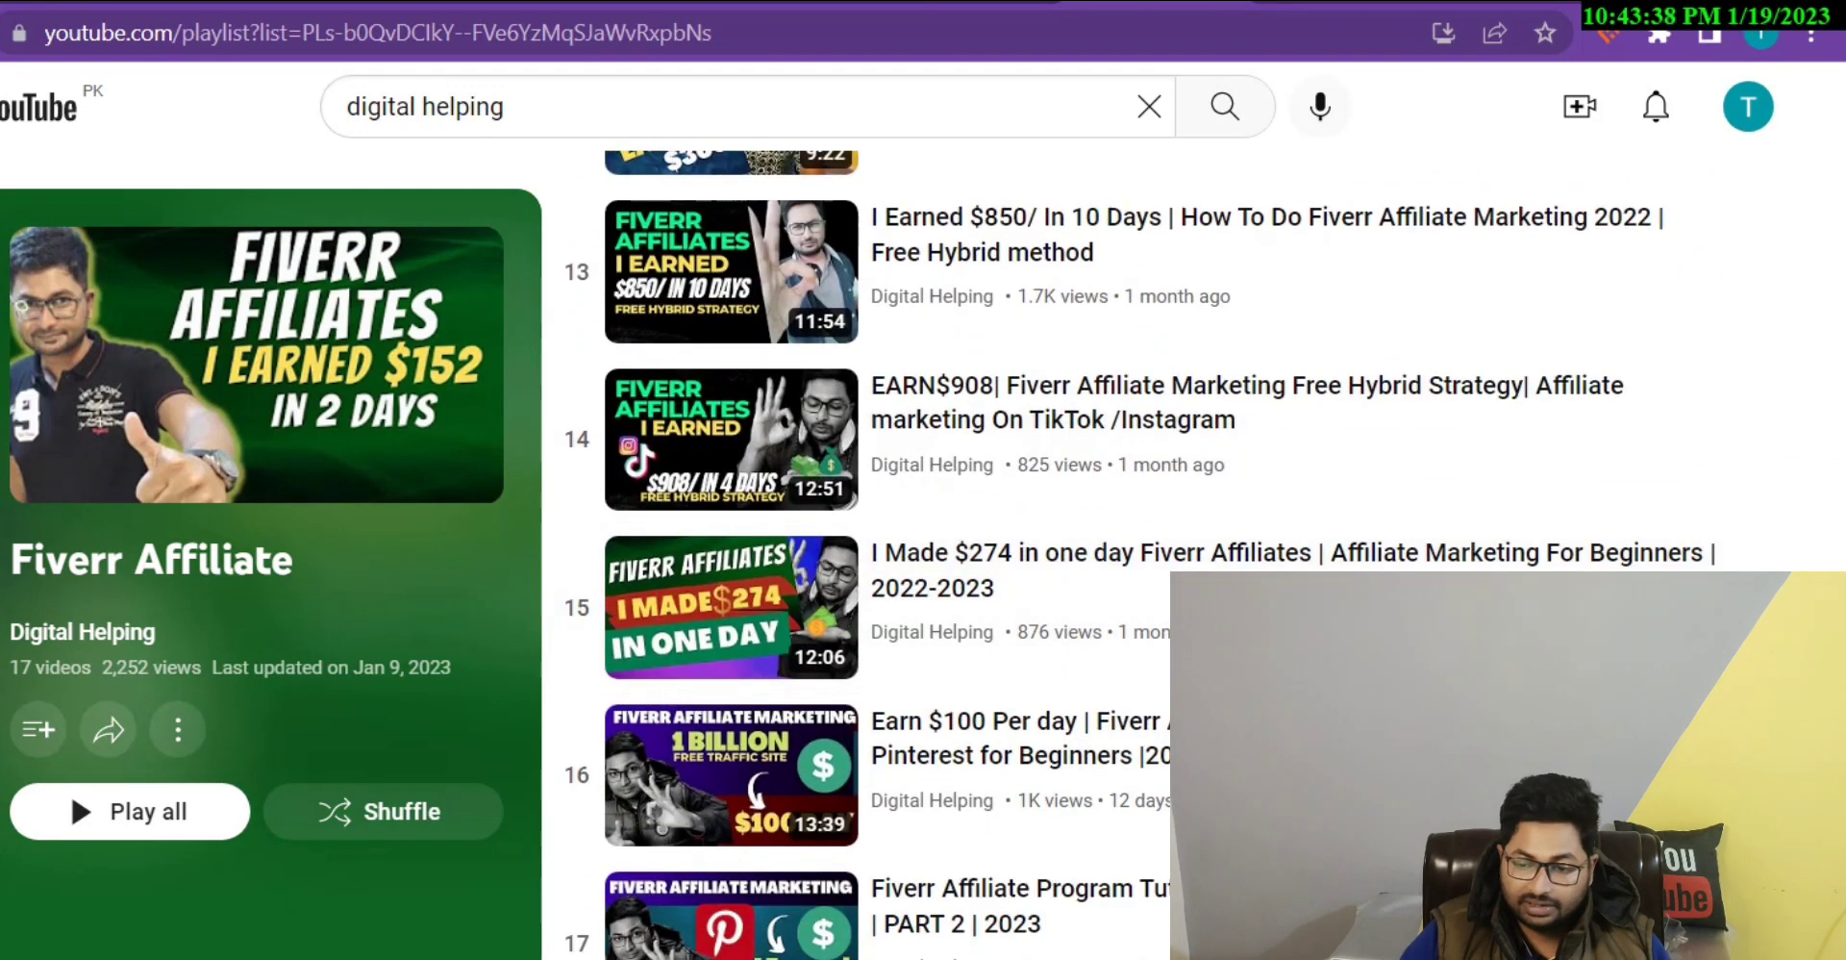
{"action": "scroll", "coordinate": [1826, 548], "scroll_direction": "up", "scroll_amount": 9}
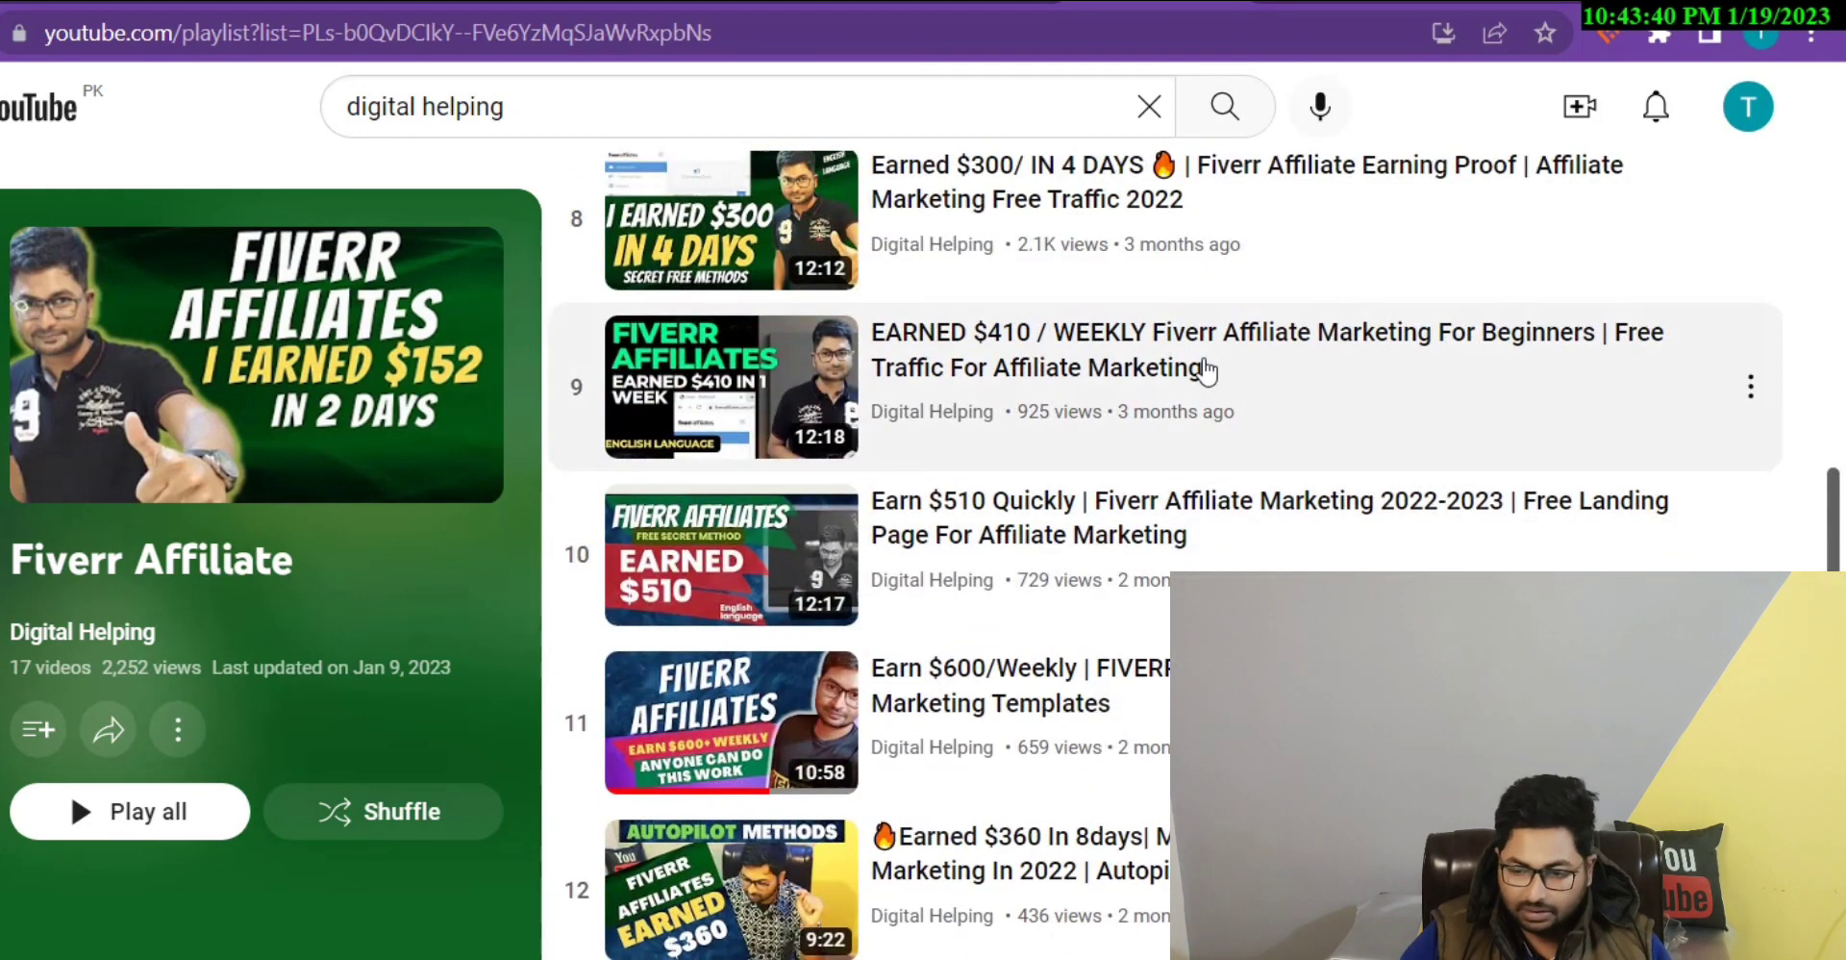
Step: Return to the Fiverr commission plan and examine the Fiverr CPA payout range and the Fiverr Pro commission, highlighting the figures
{"action": "key", "text": "ctrl+Tab"}
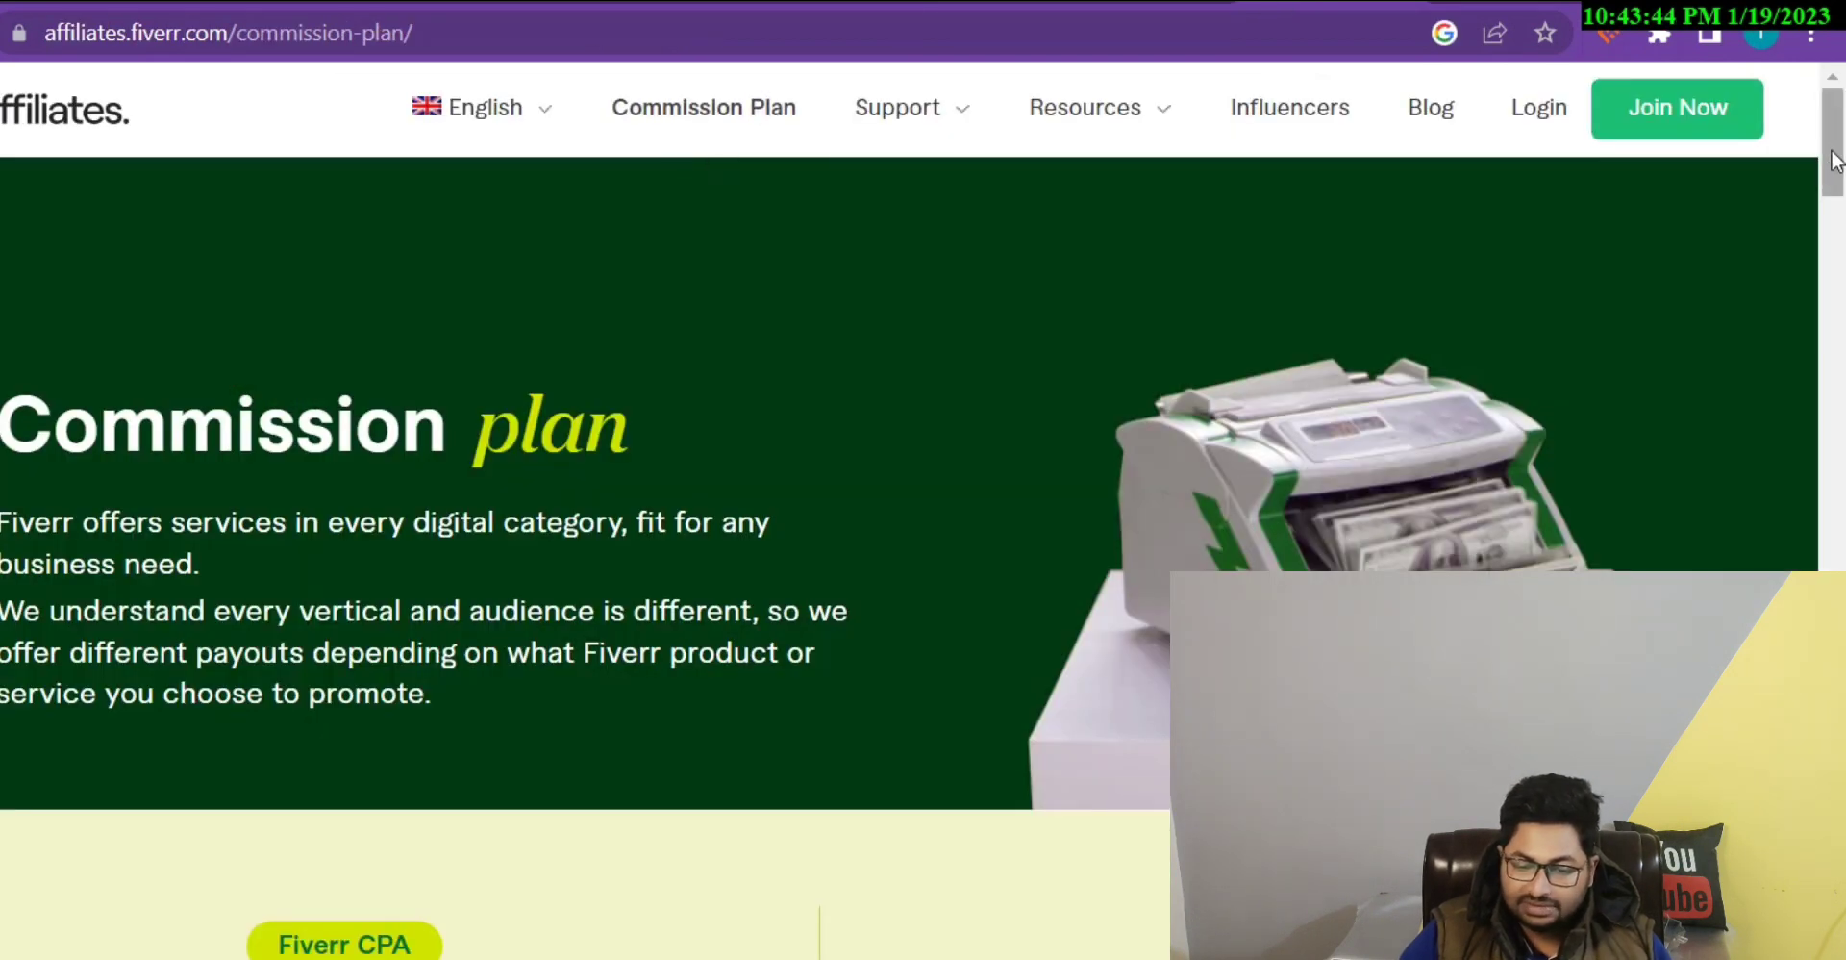
{"action": "left_click_drag", "start_coordinate": [1837, 159], "coordinate": [1841, 241]}
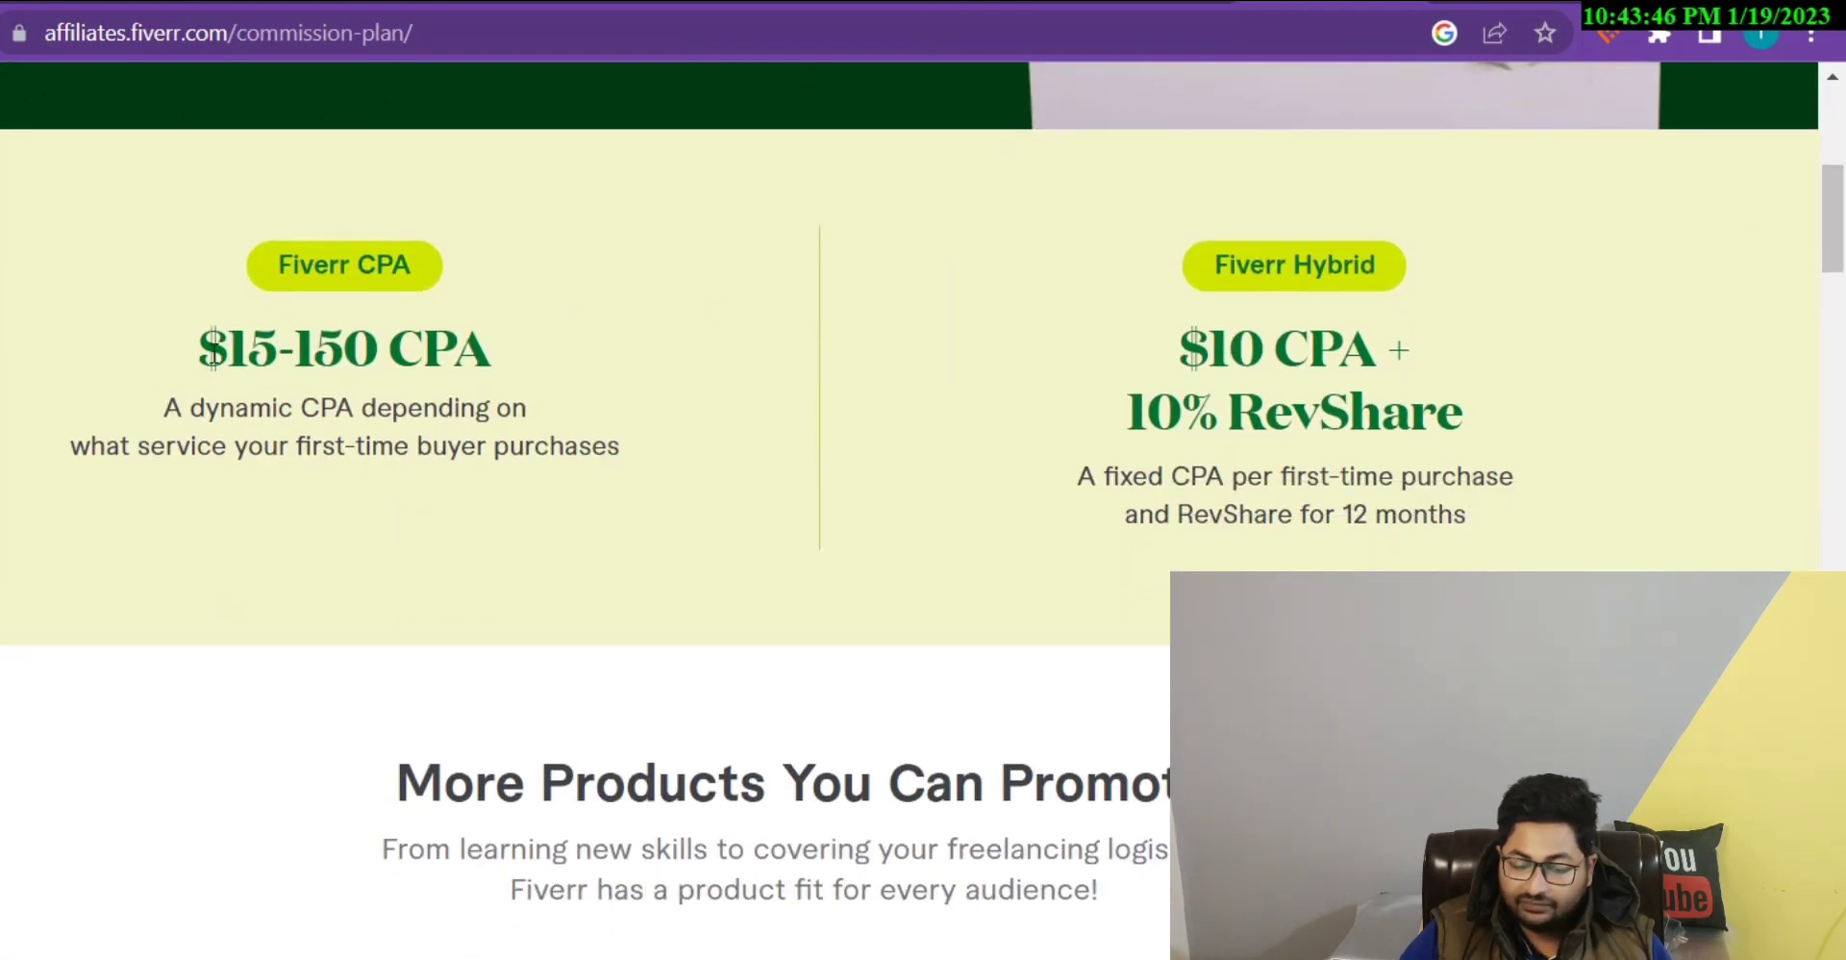
{"action": "left_click_drag", "start_coordinate": [165, 377], "coordinate": [529, 366]}
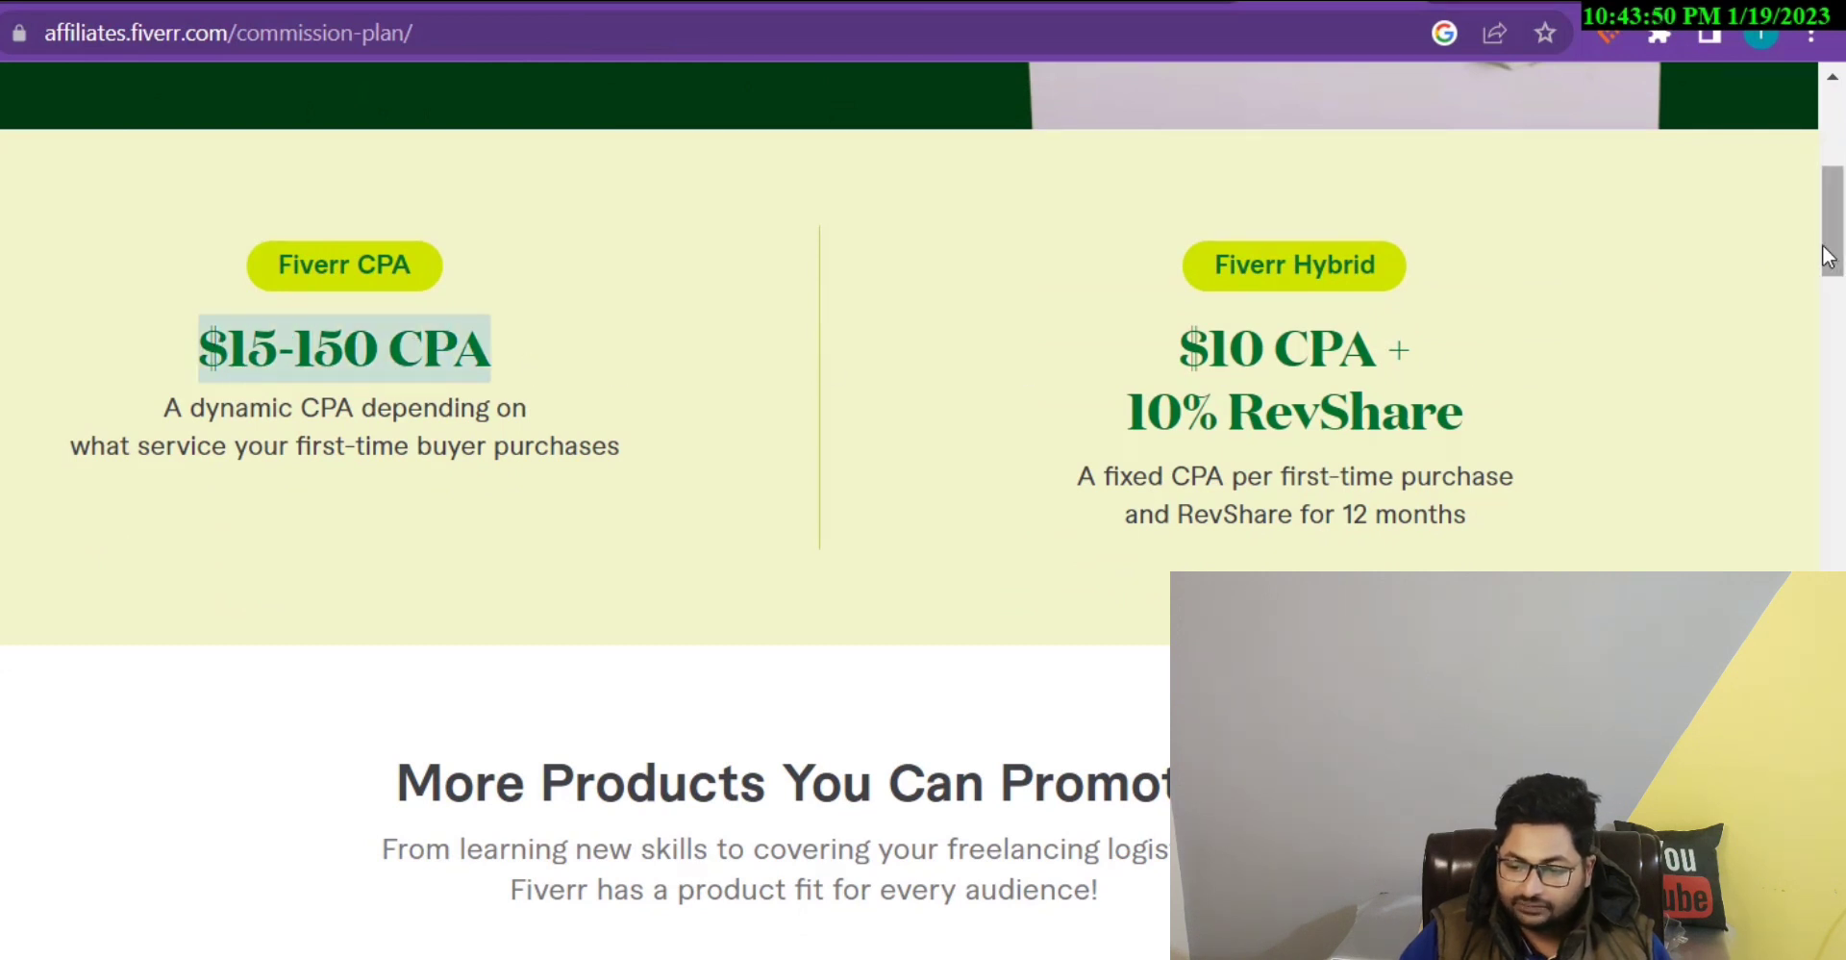
{"action": "left_click_drag", "start_coordinate": [1837, 245], "coordinate": [1837, 391]}
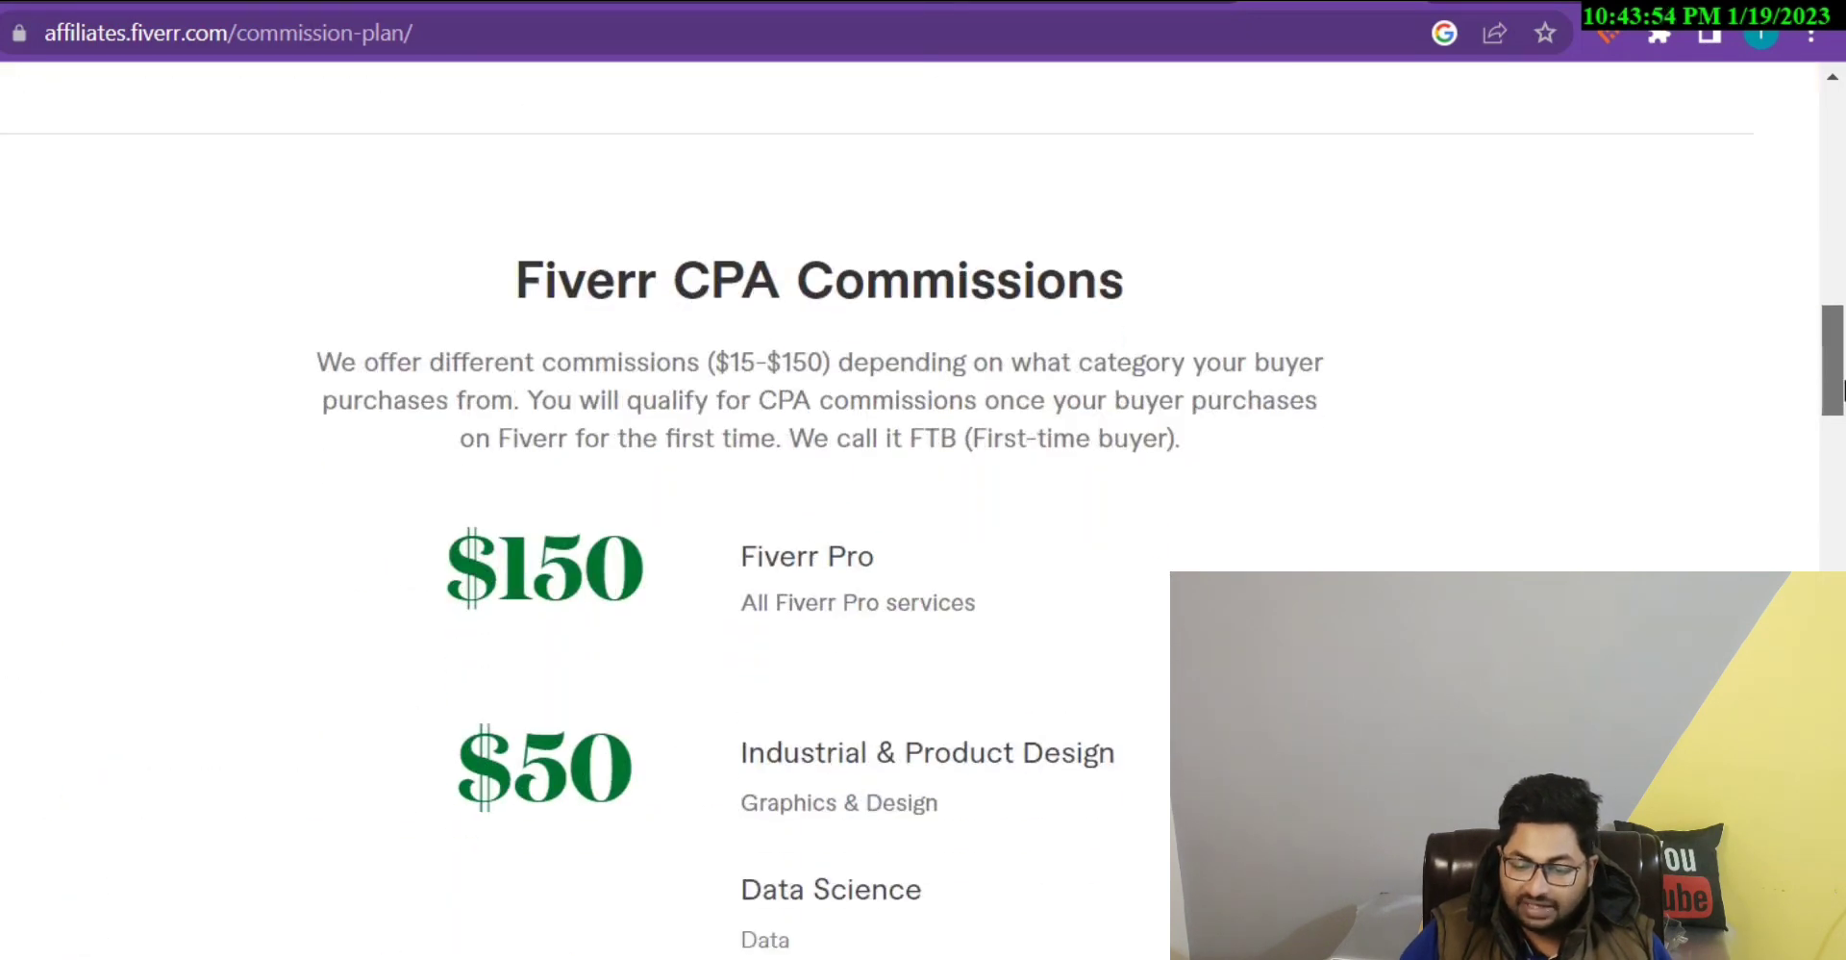
{"action": "left_click_drag", "start_coordinate": [440, 577], "coordinate": [709, 603]}
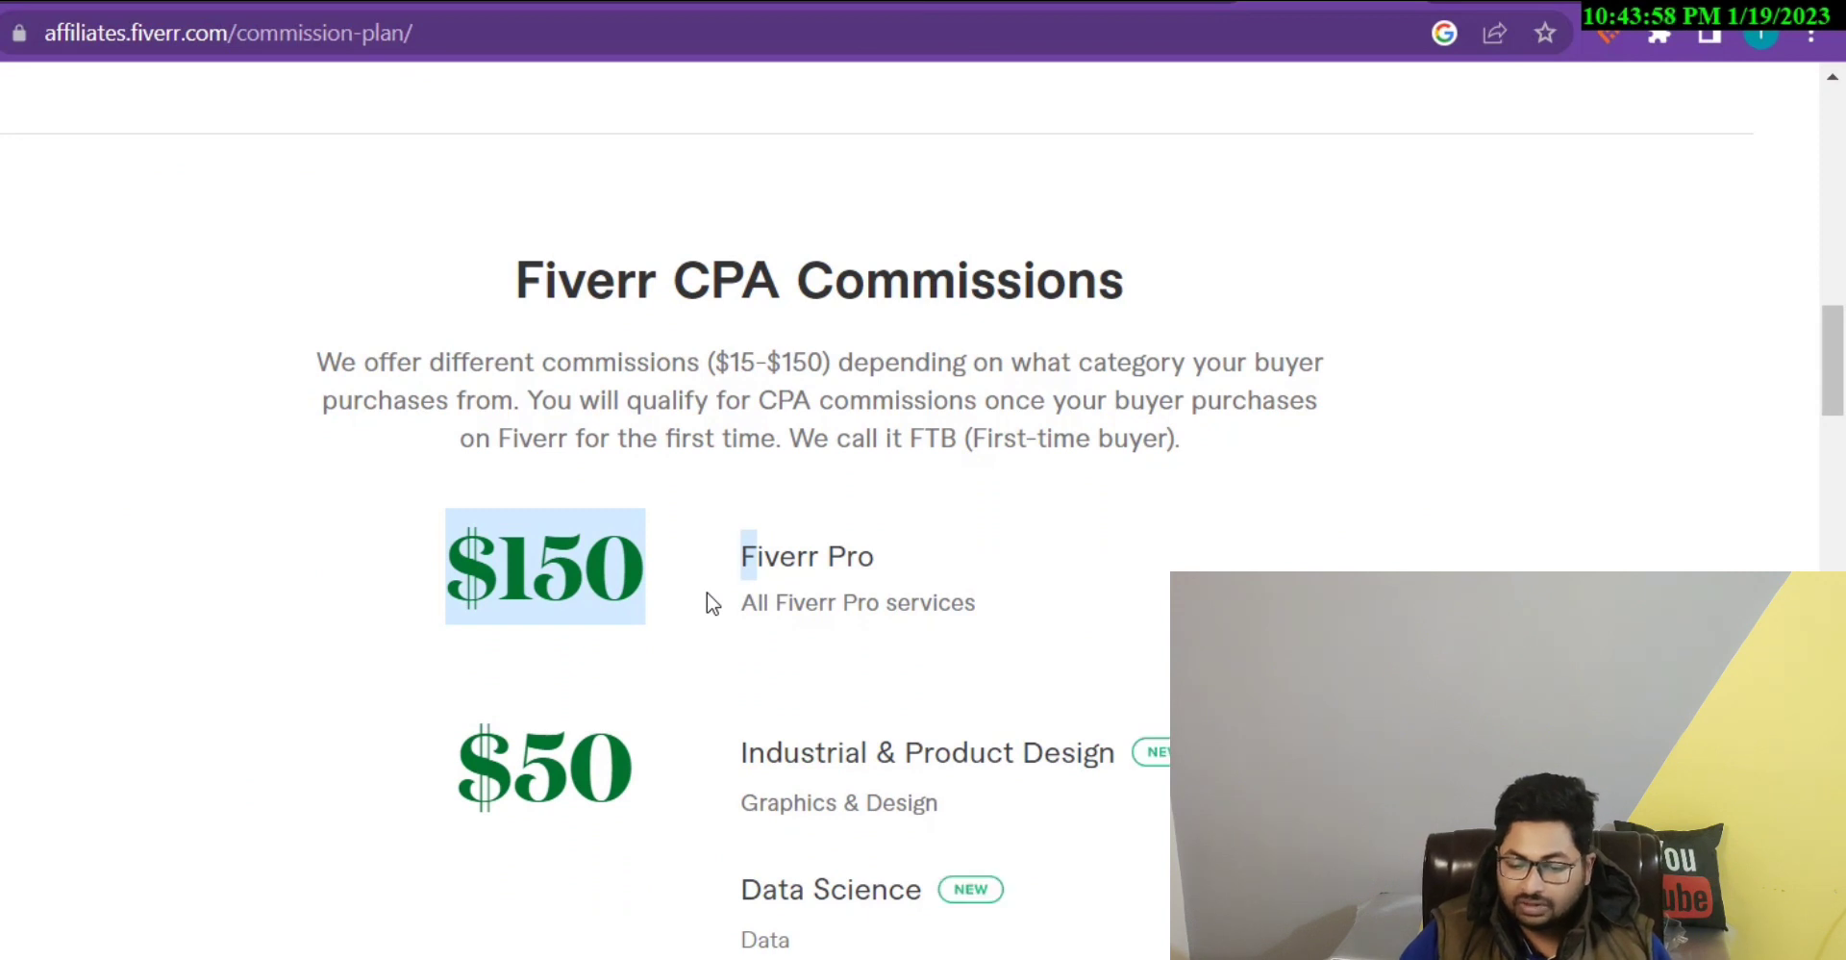
{"action": "left_click_drag", "start_coordinate": [746, 608], "coordinate": [1029, 627]}
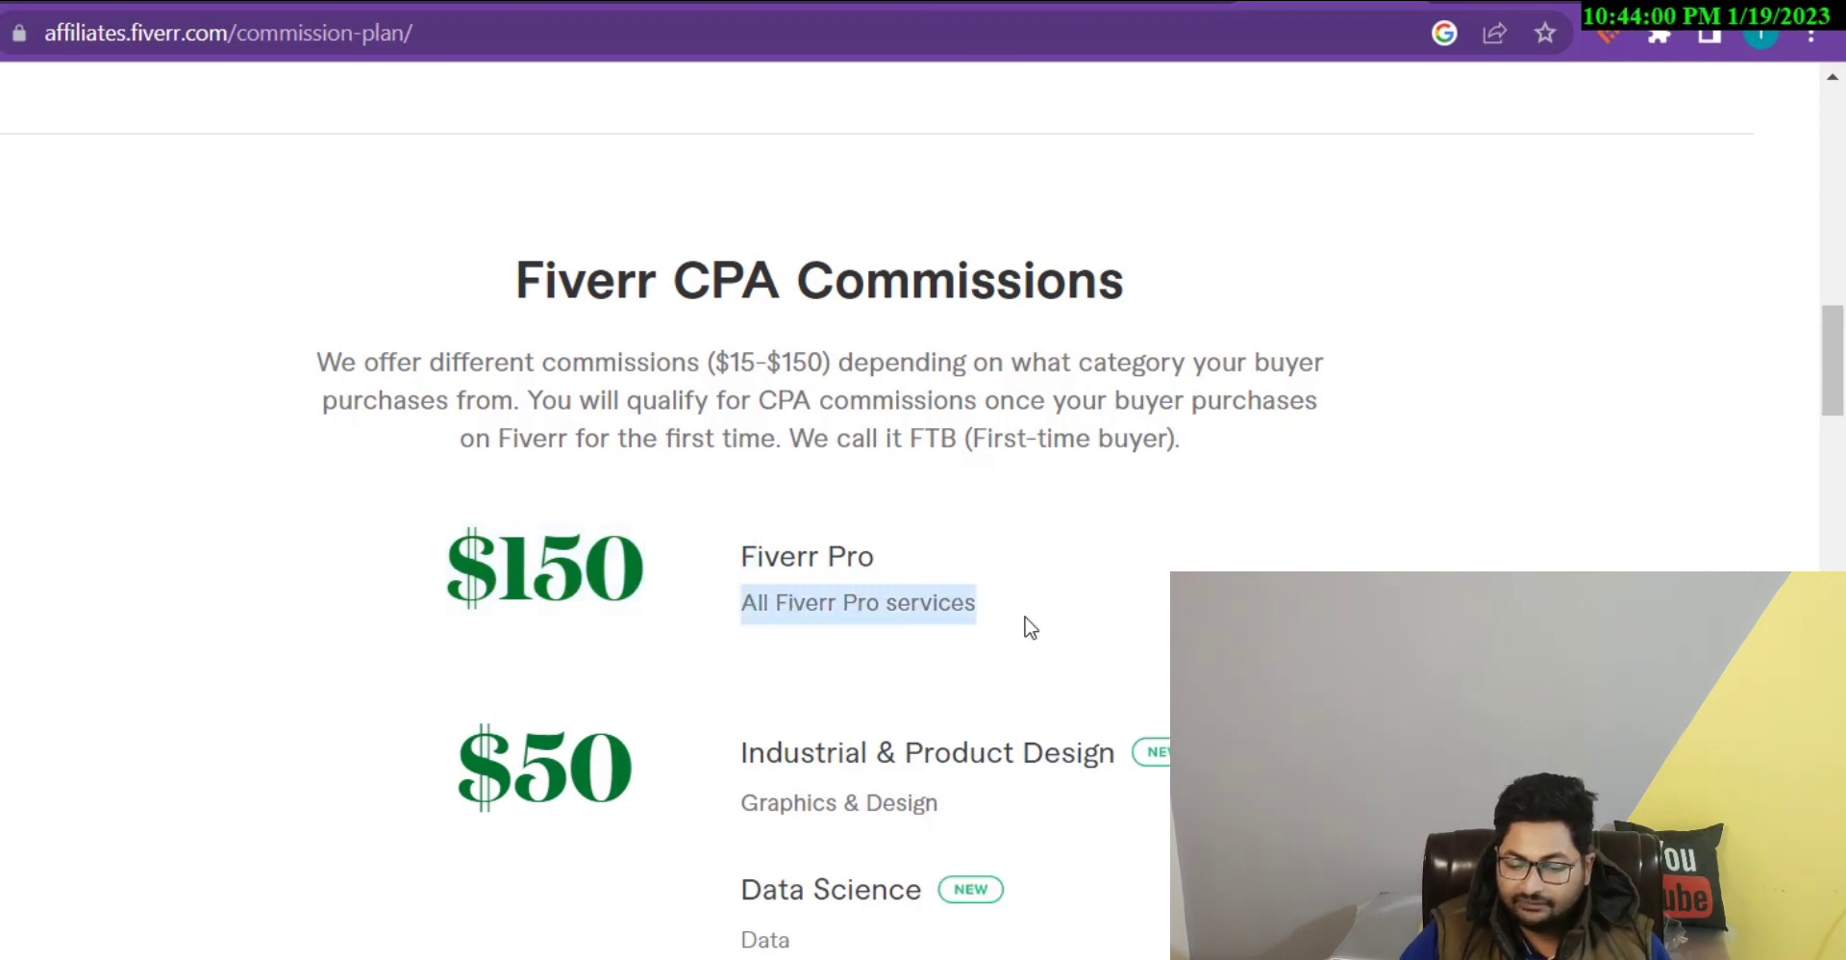
{"action": "left_click_drag", "start_coordinate": [497, 568], "coordinate": [643, 567]}
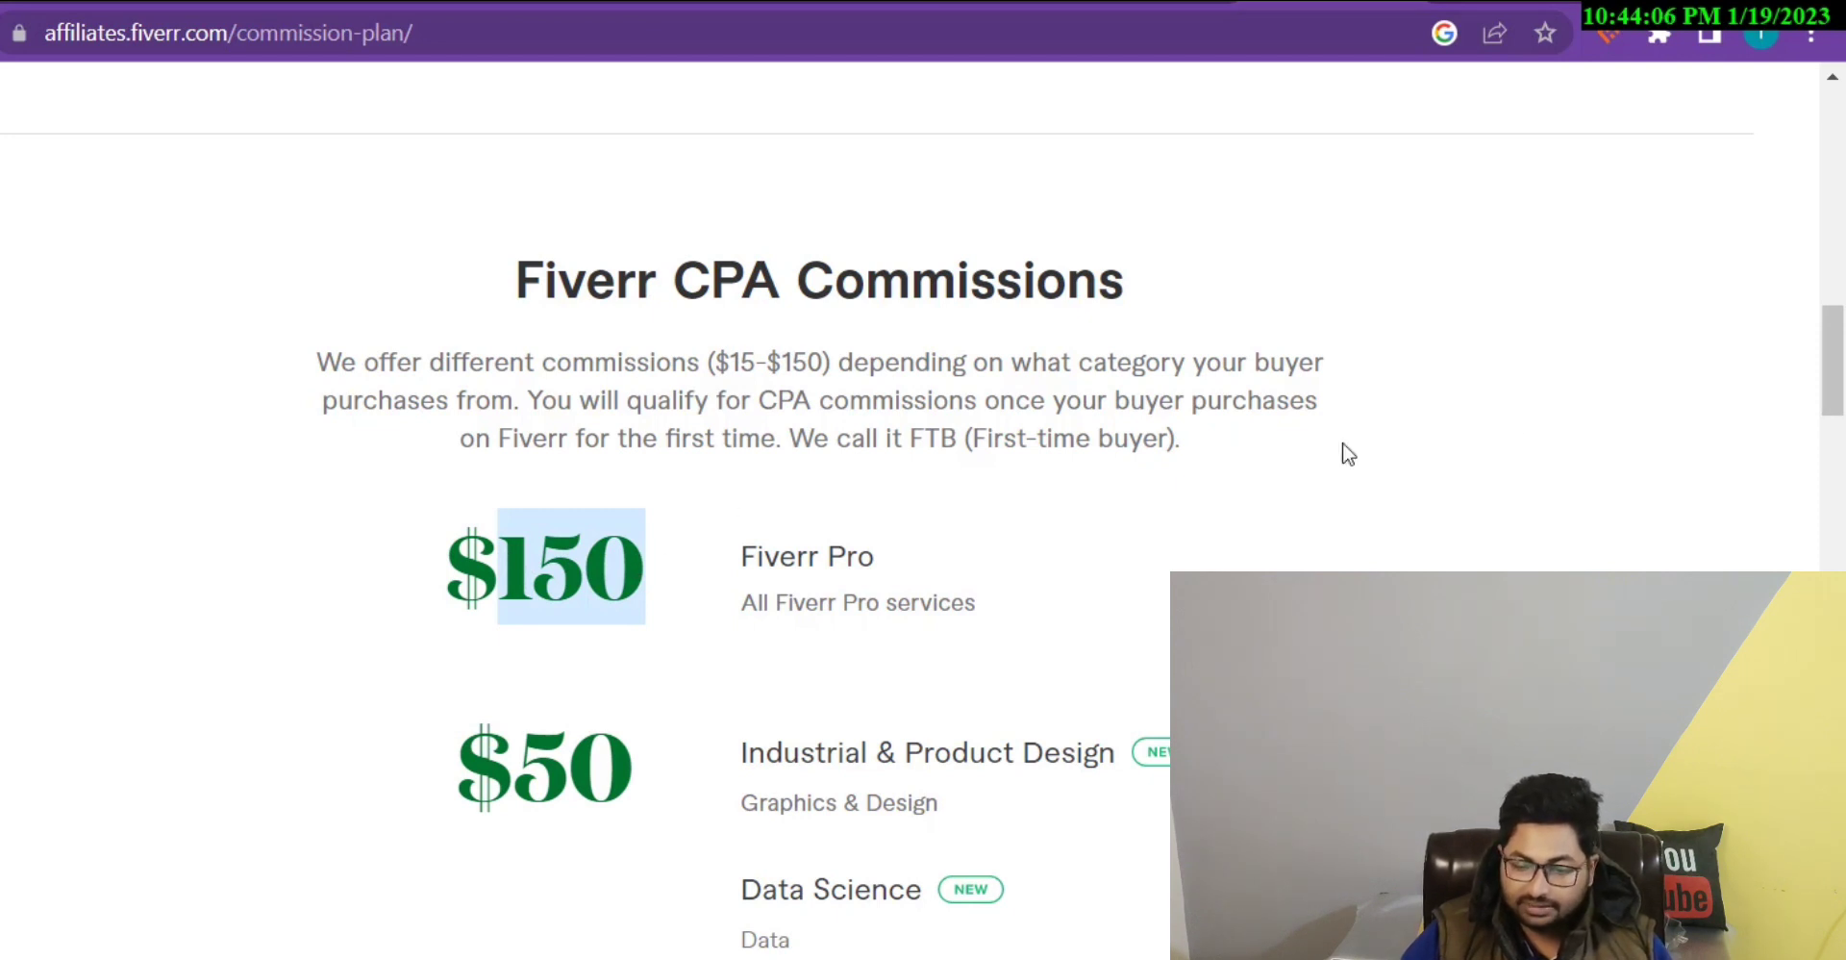
Step: Review the $50, $40 and $30 commission tiers and their service categories, highlighting each amount
{"action": "scroll", "coordinate": [1346, 452], "scroll_direction": "down", "scroll_amount": 4}
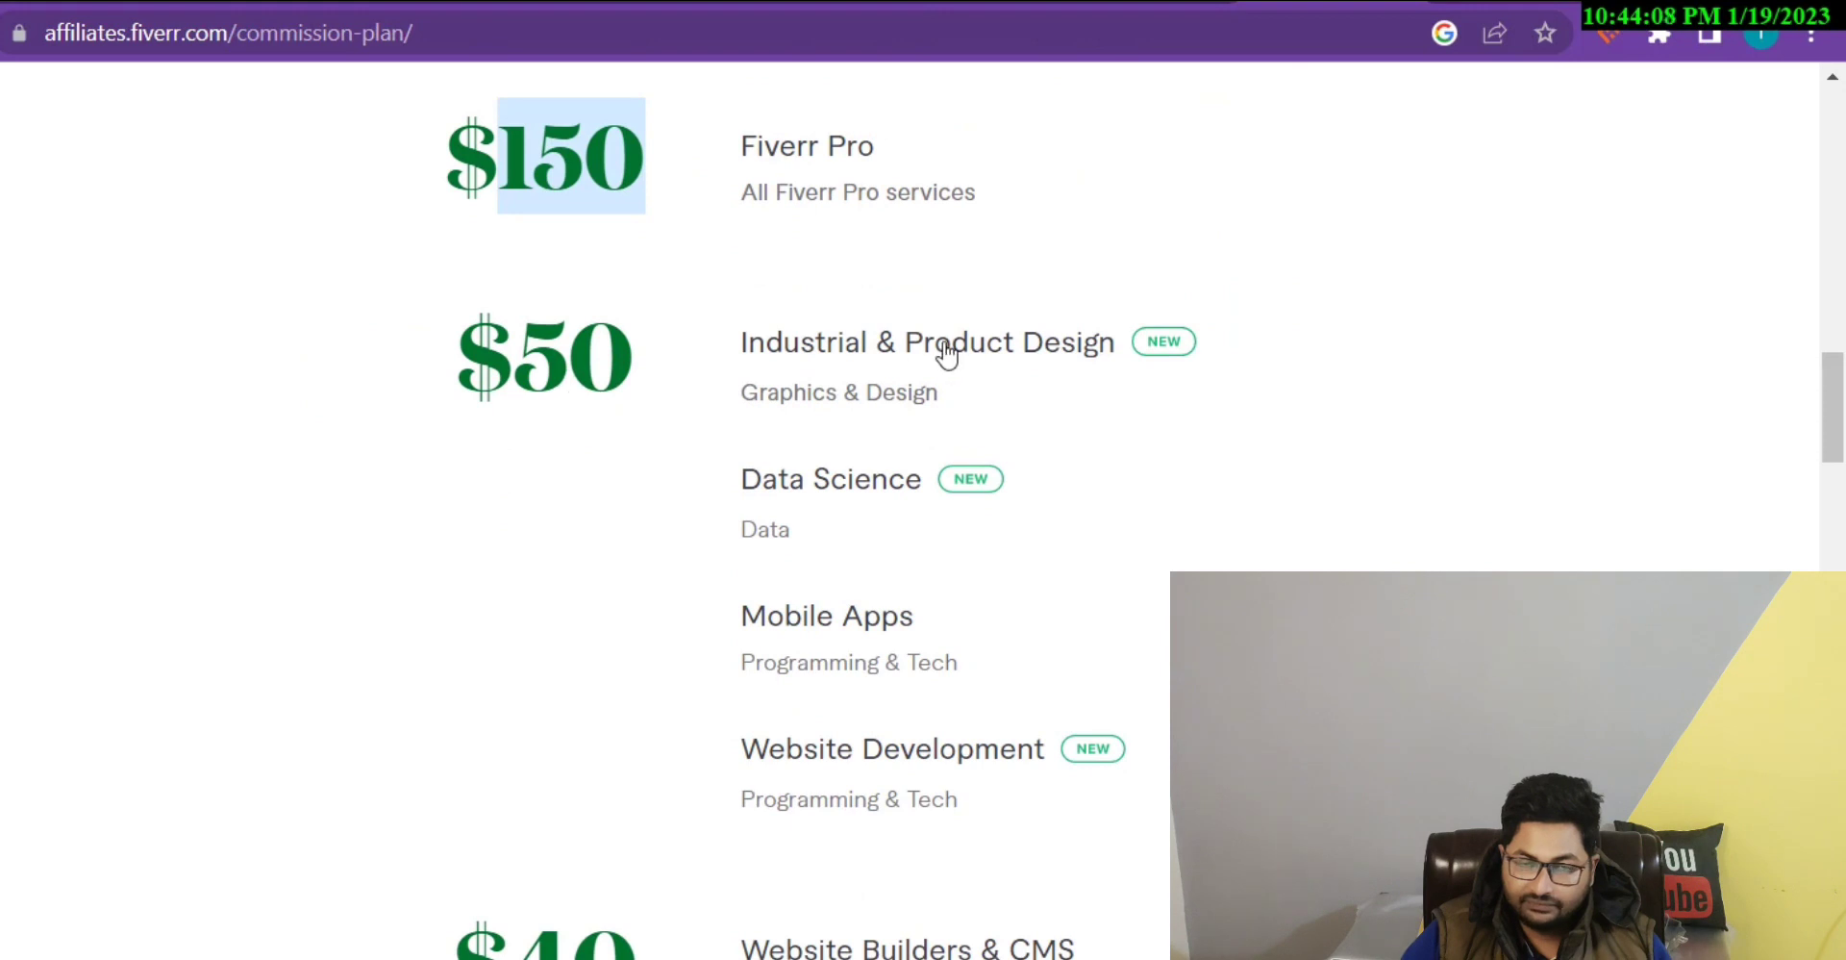
{"action": "left_click_drag", "start_coordinate": [534, 351], "coordinate": [647, 360]}
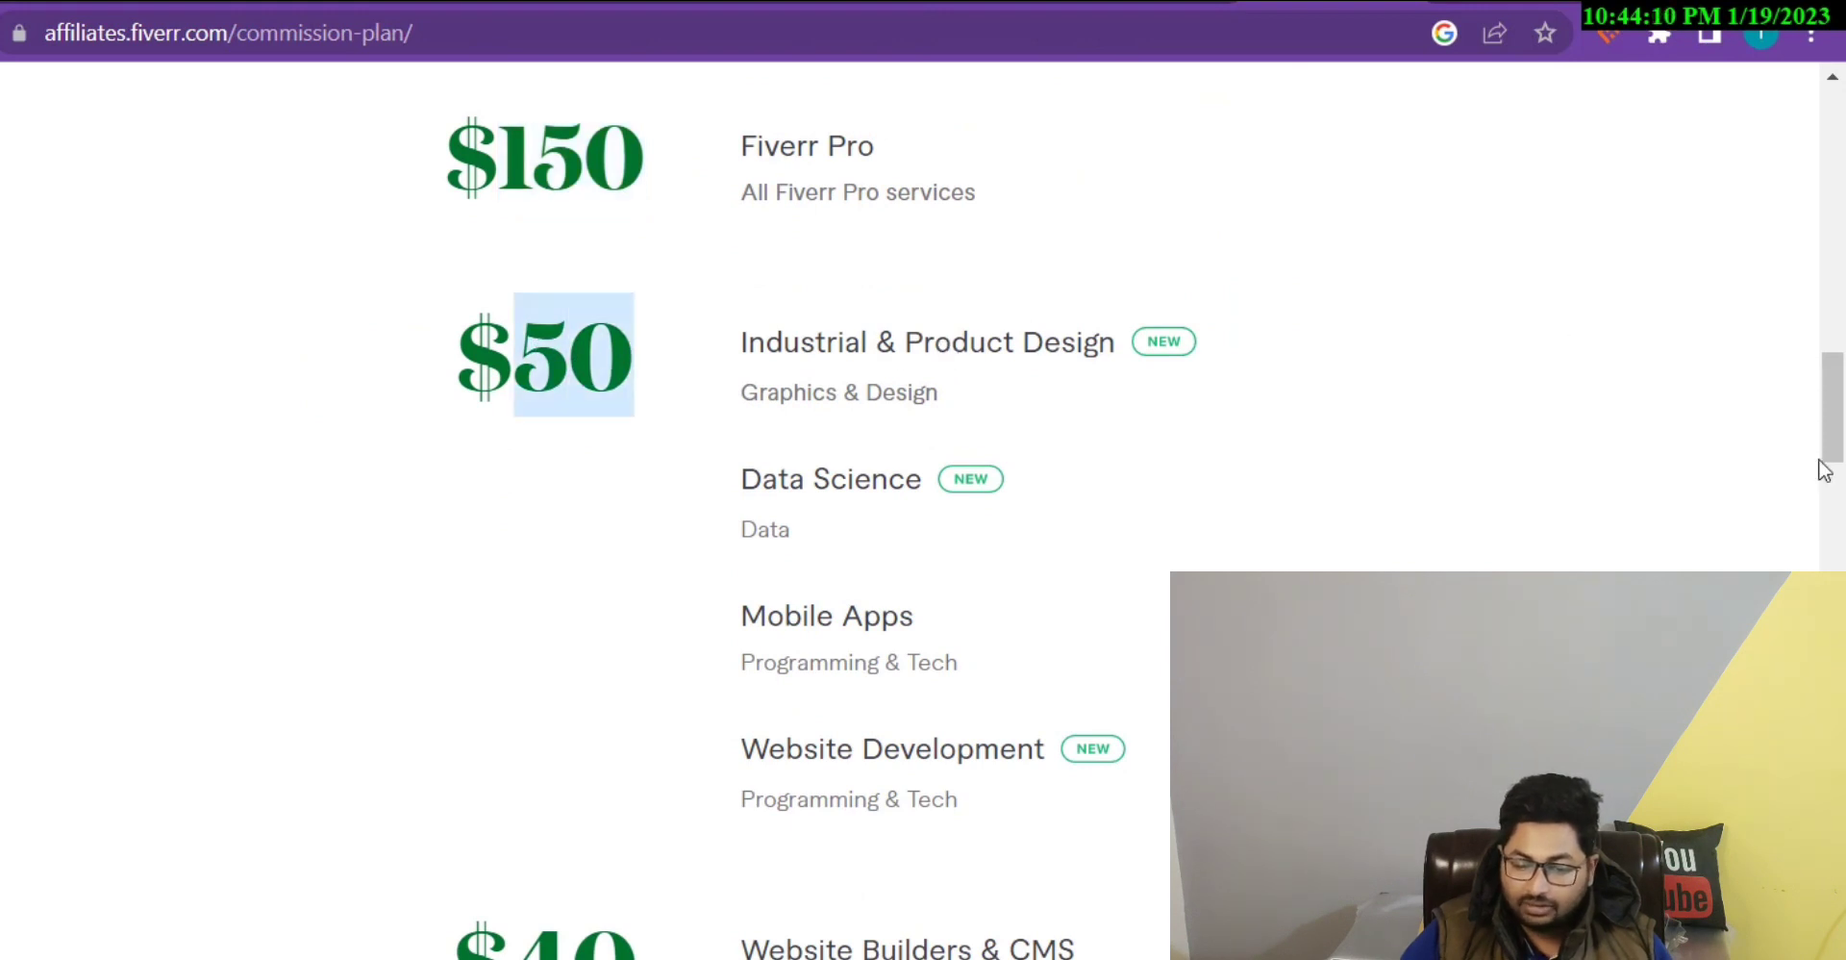
{"action": "left_click_drag", "start_coordinate": [1833, 400], "coordinate": [1814, 487]}
{"action": "left_click_drag", "start_coordinate": [536, 437], "coordinate": [688, 437]}
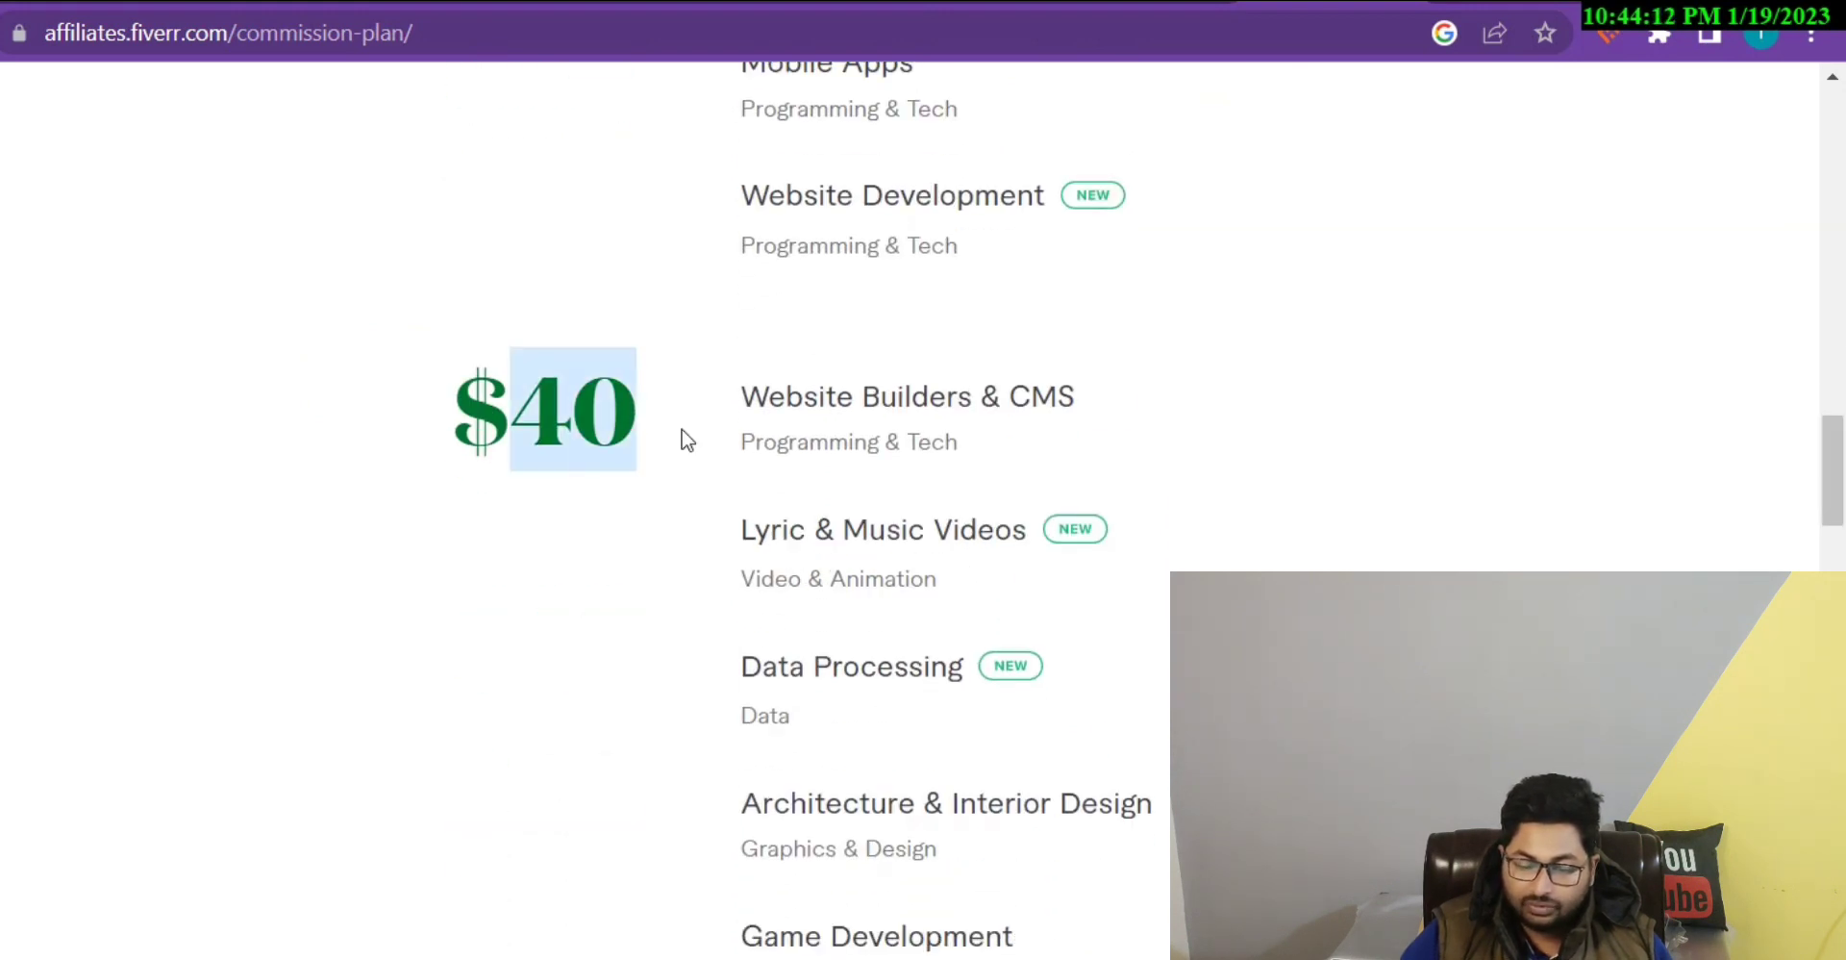
{"action": "left_click_drag", "start_coordinate": [1826, 461], "coordinate": [1837, 553]}
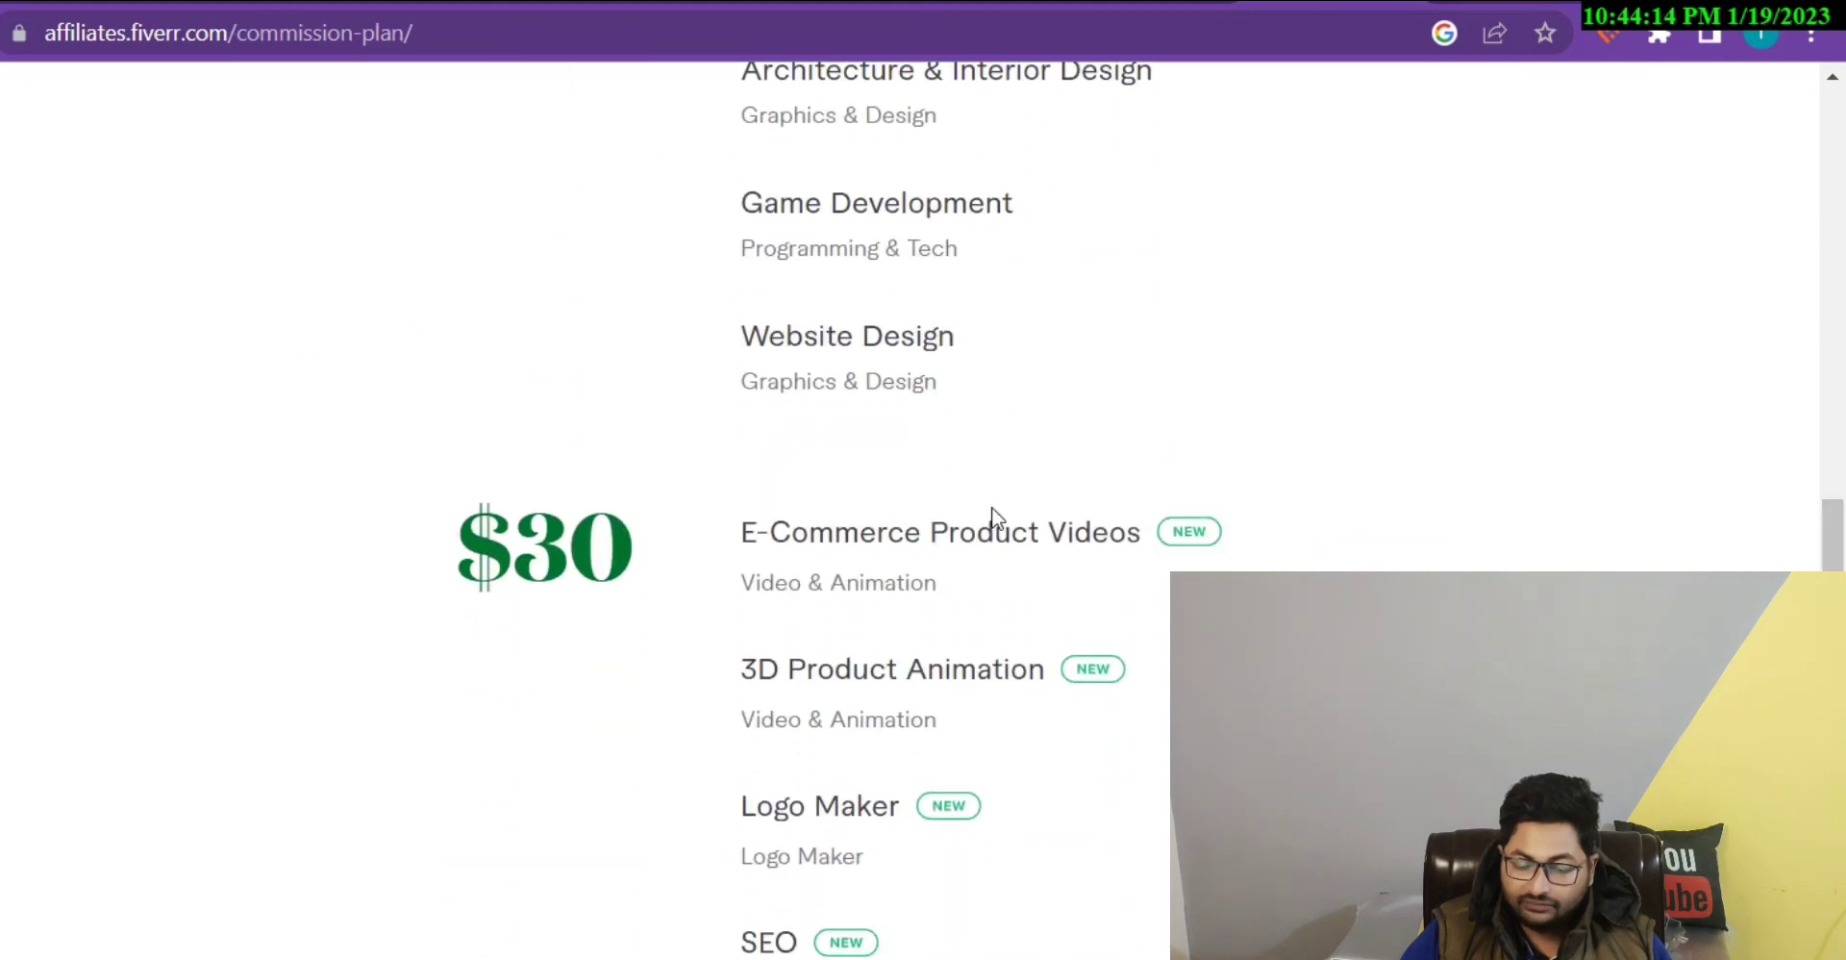
{"action": "left_click_drag", "start_coordinate": [527, 510], "coordinate": [661, 567]}
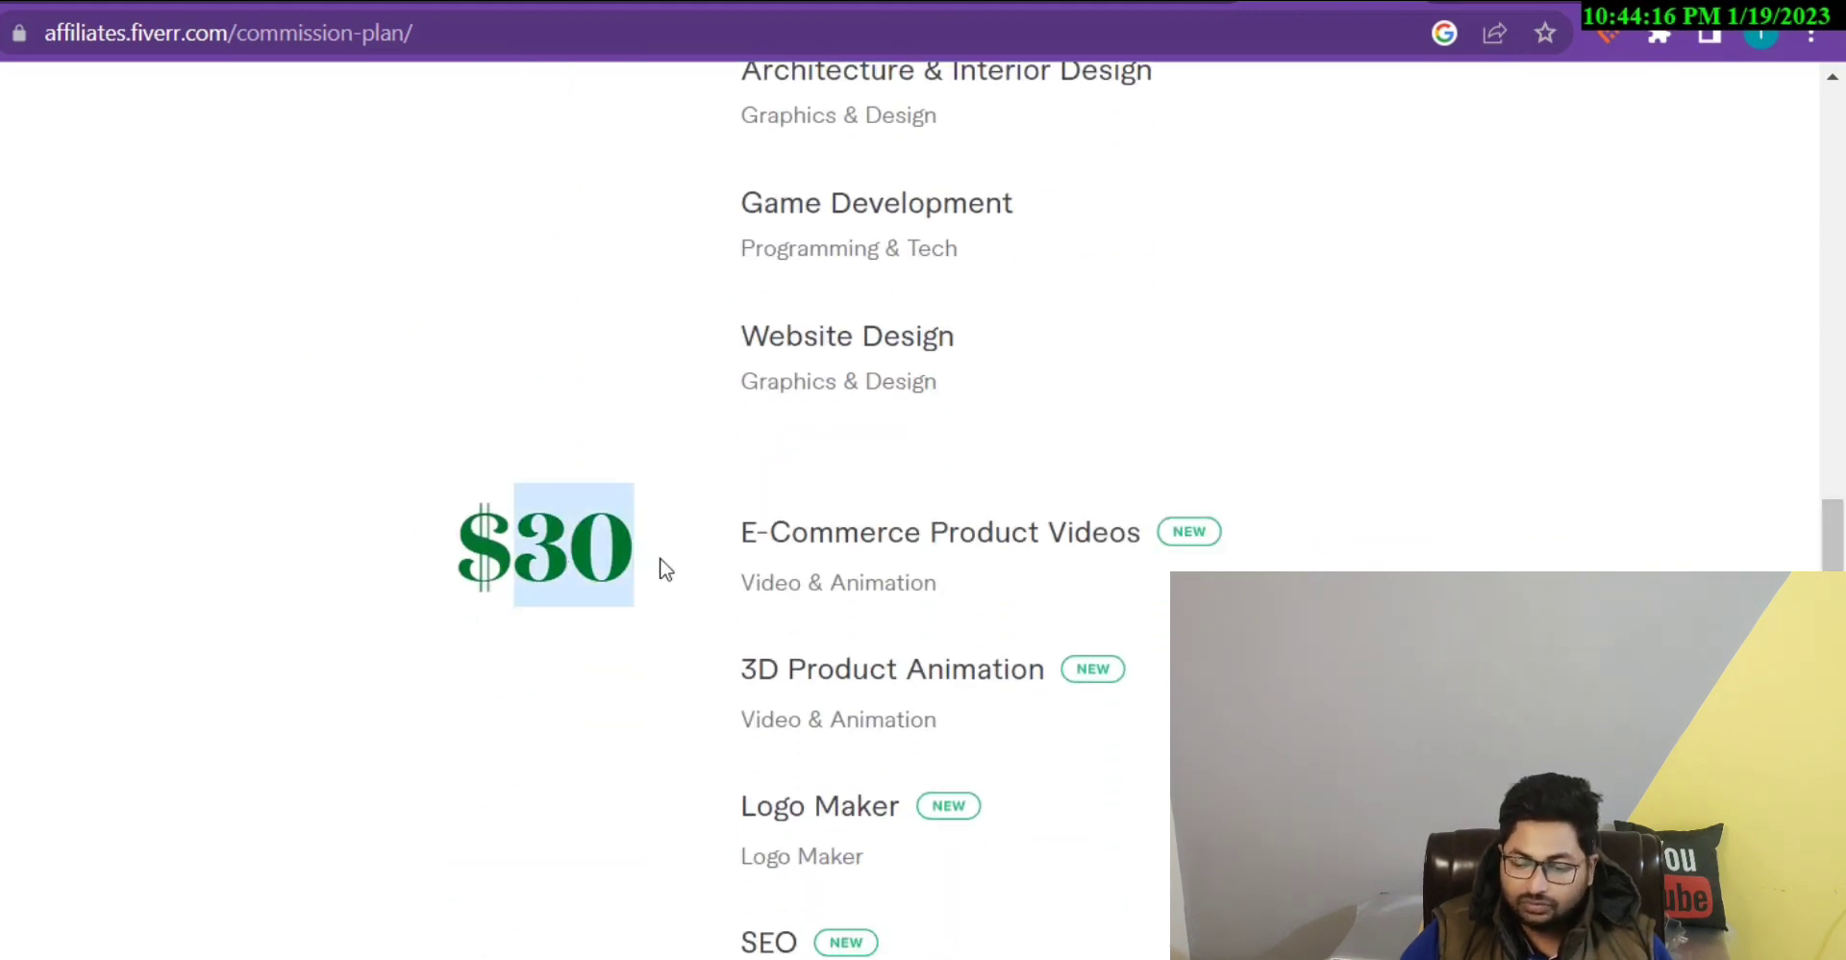
{"action": "left_click_drag", "start_coordinate": [1826, 515], "coordinate": [1832, 145]}
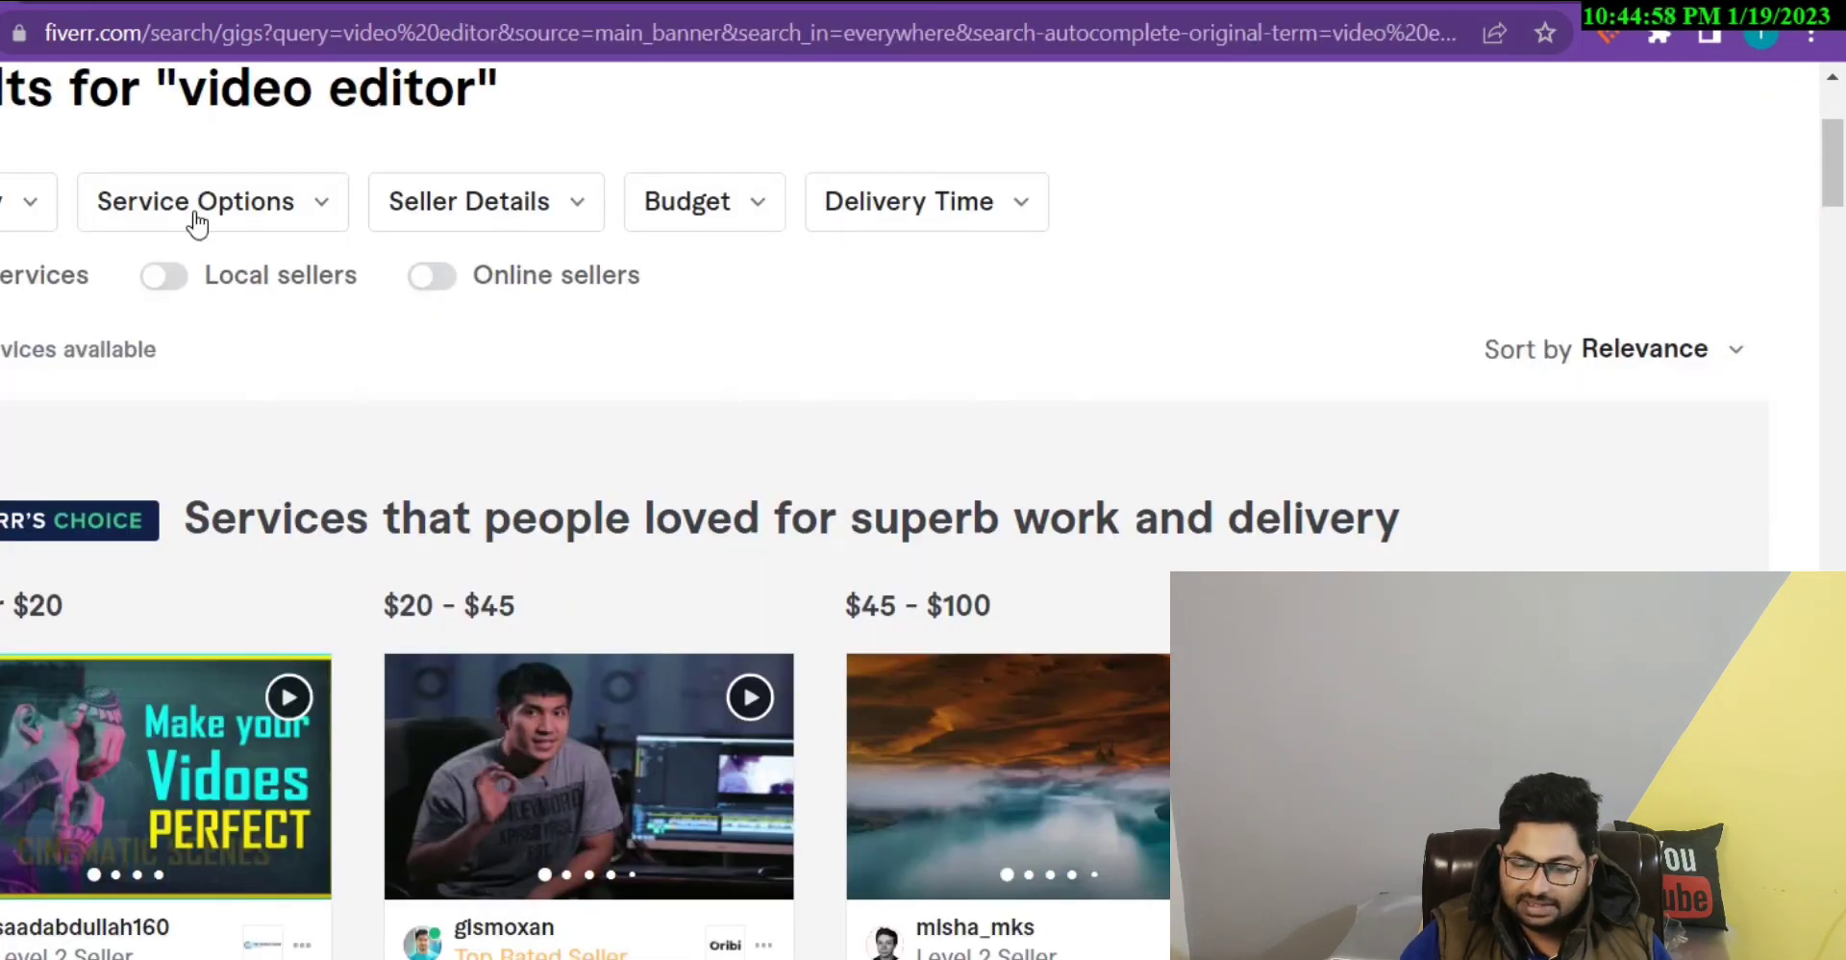
Step: Open the "I will do amazing video editing" gig in the $20 - $45 range of the "video editor" search results
{"action": "left_click_drag", "start_coordinate": [1839, 178], "coordinate": [1841, 125]}
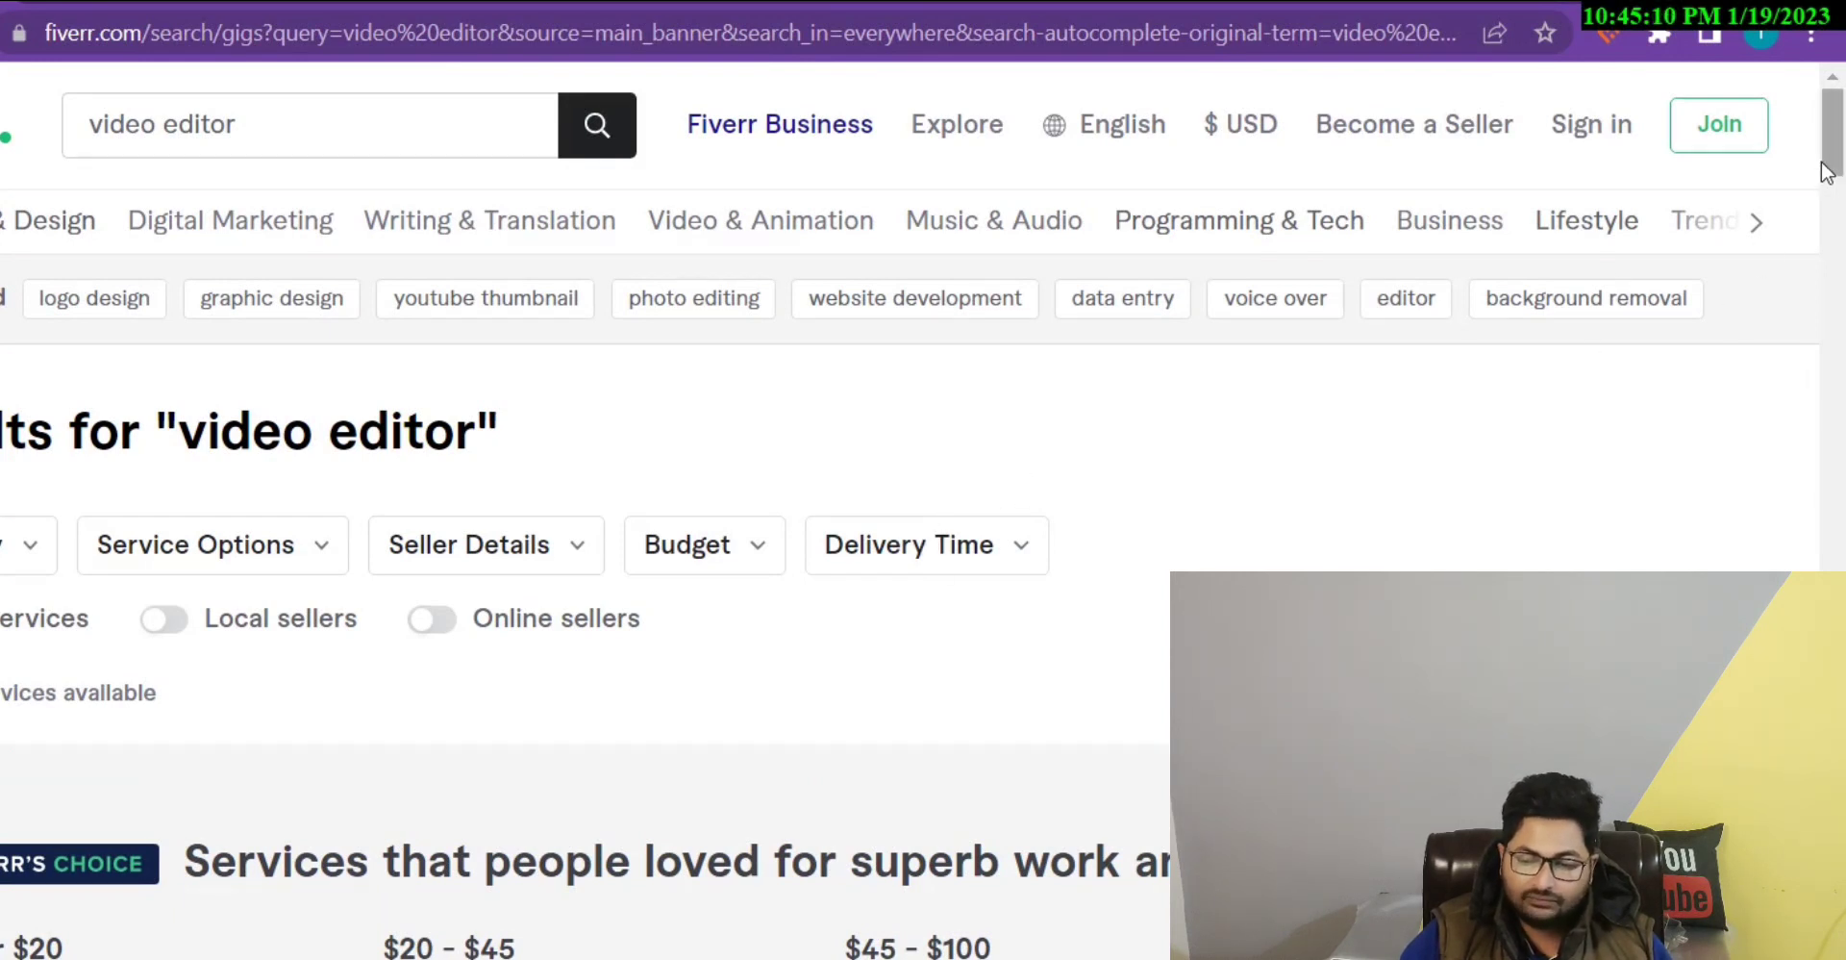
{"action": "mouse_move", "coordinate": [1827, 171]}
{"action": "left_mouse_down"}
{"action": "mouse_move", "coordinate": [1841, 216]}
{"action": "mouse_move", "coordinate": [1838, 169]}
{"action": "left_mouse_up"}
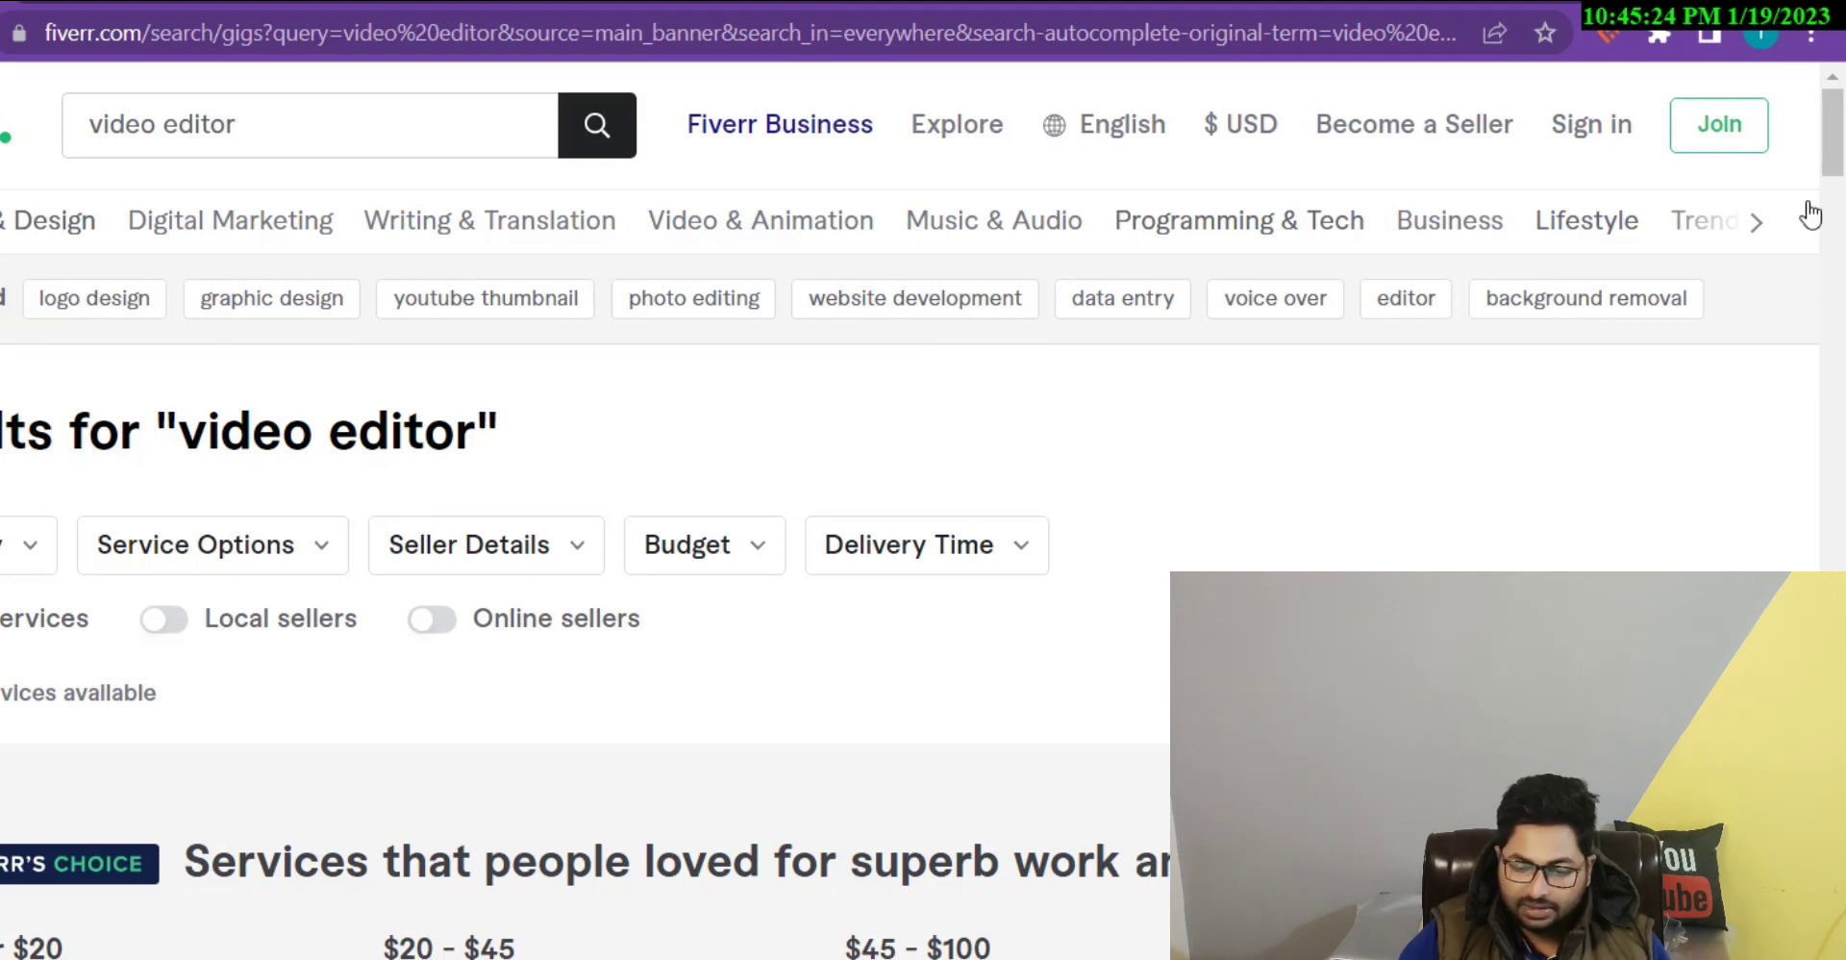
{"action": "left_click_drag", "start_coordinate": [1835, 174], "coordinate": [1837, 231]}
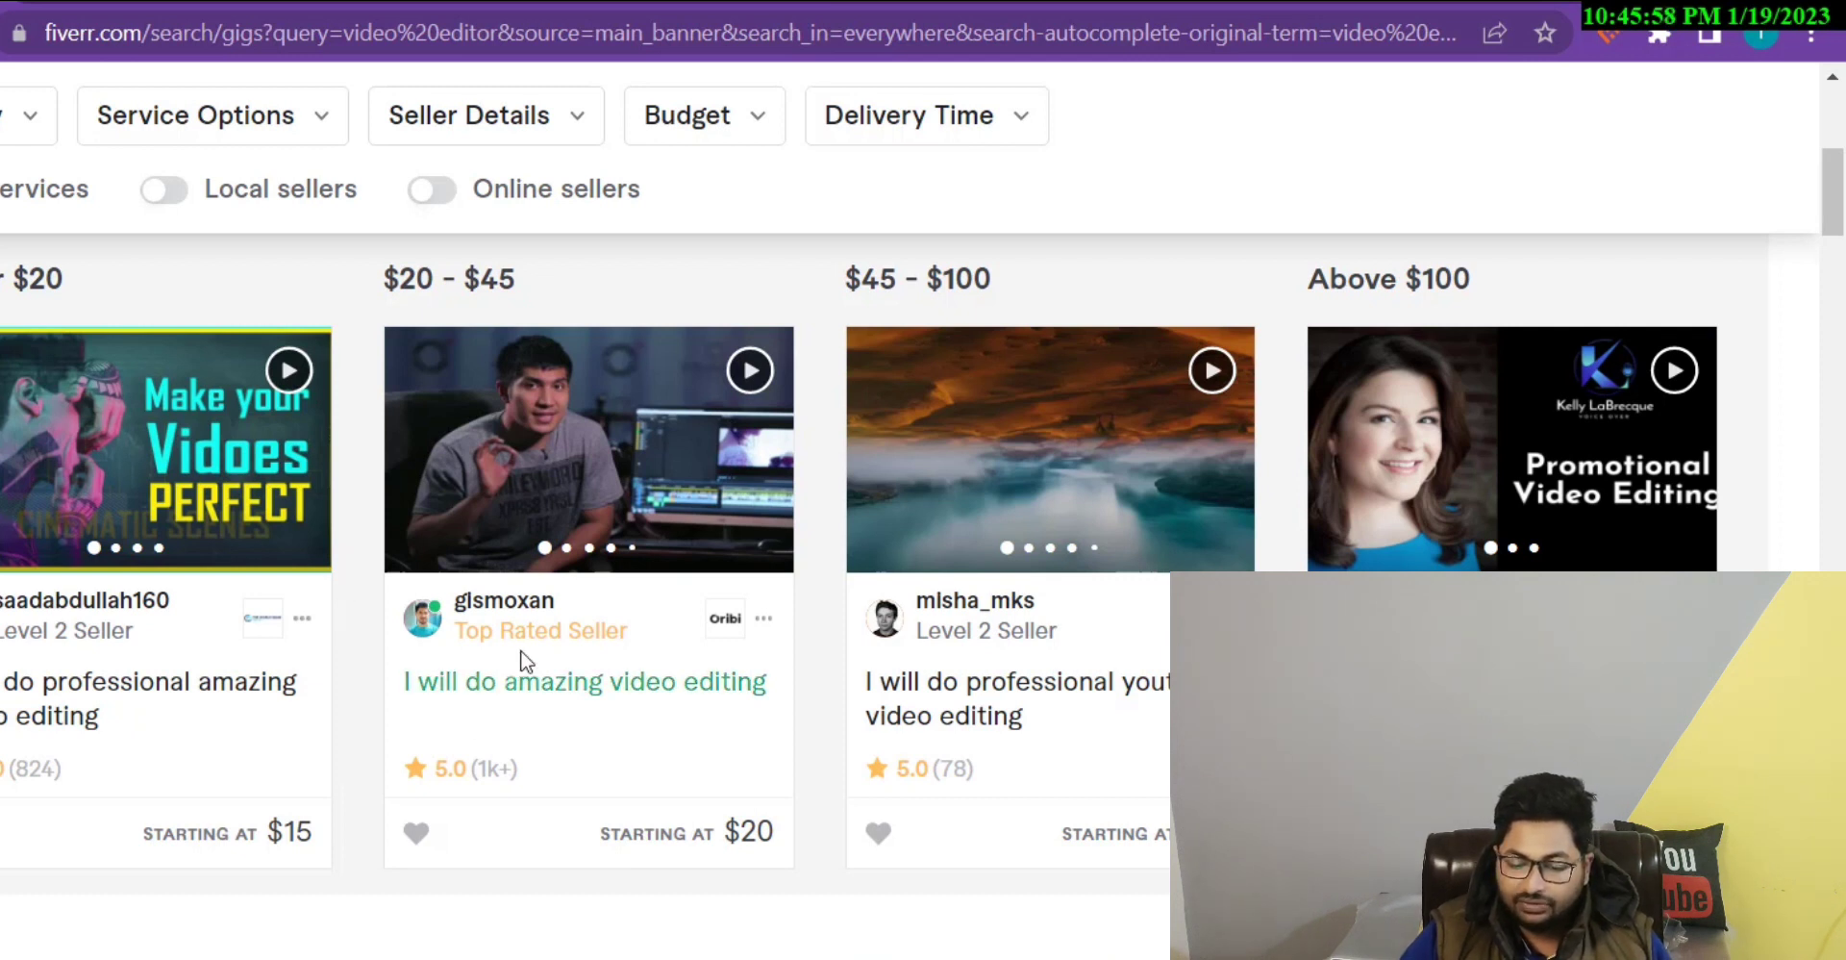
{"action": "mouse_move", "coordinate": [596, 630]}
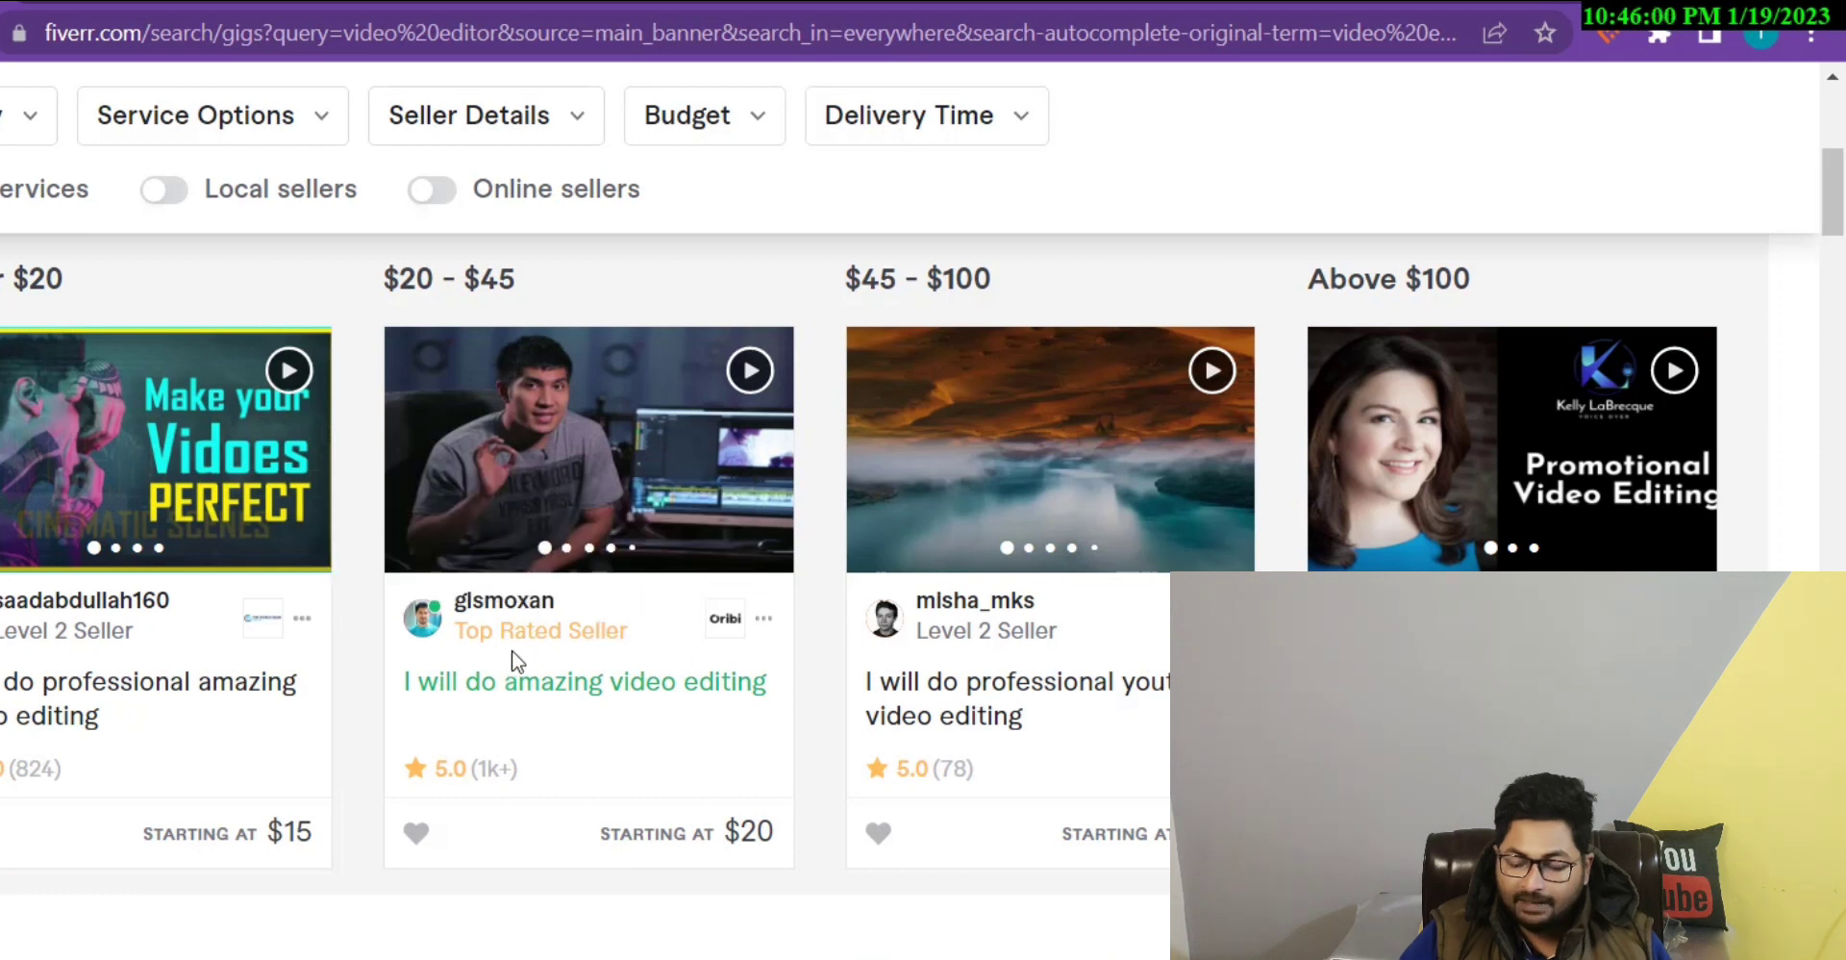
{"action": "left_click", "coordinate": [650, 699]}
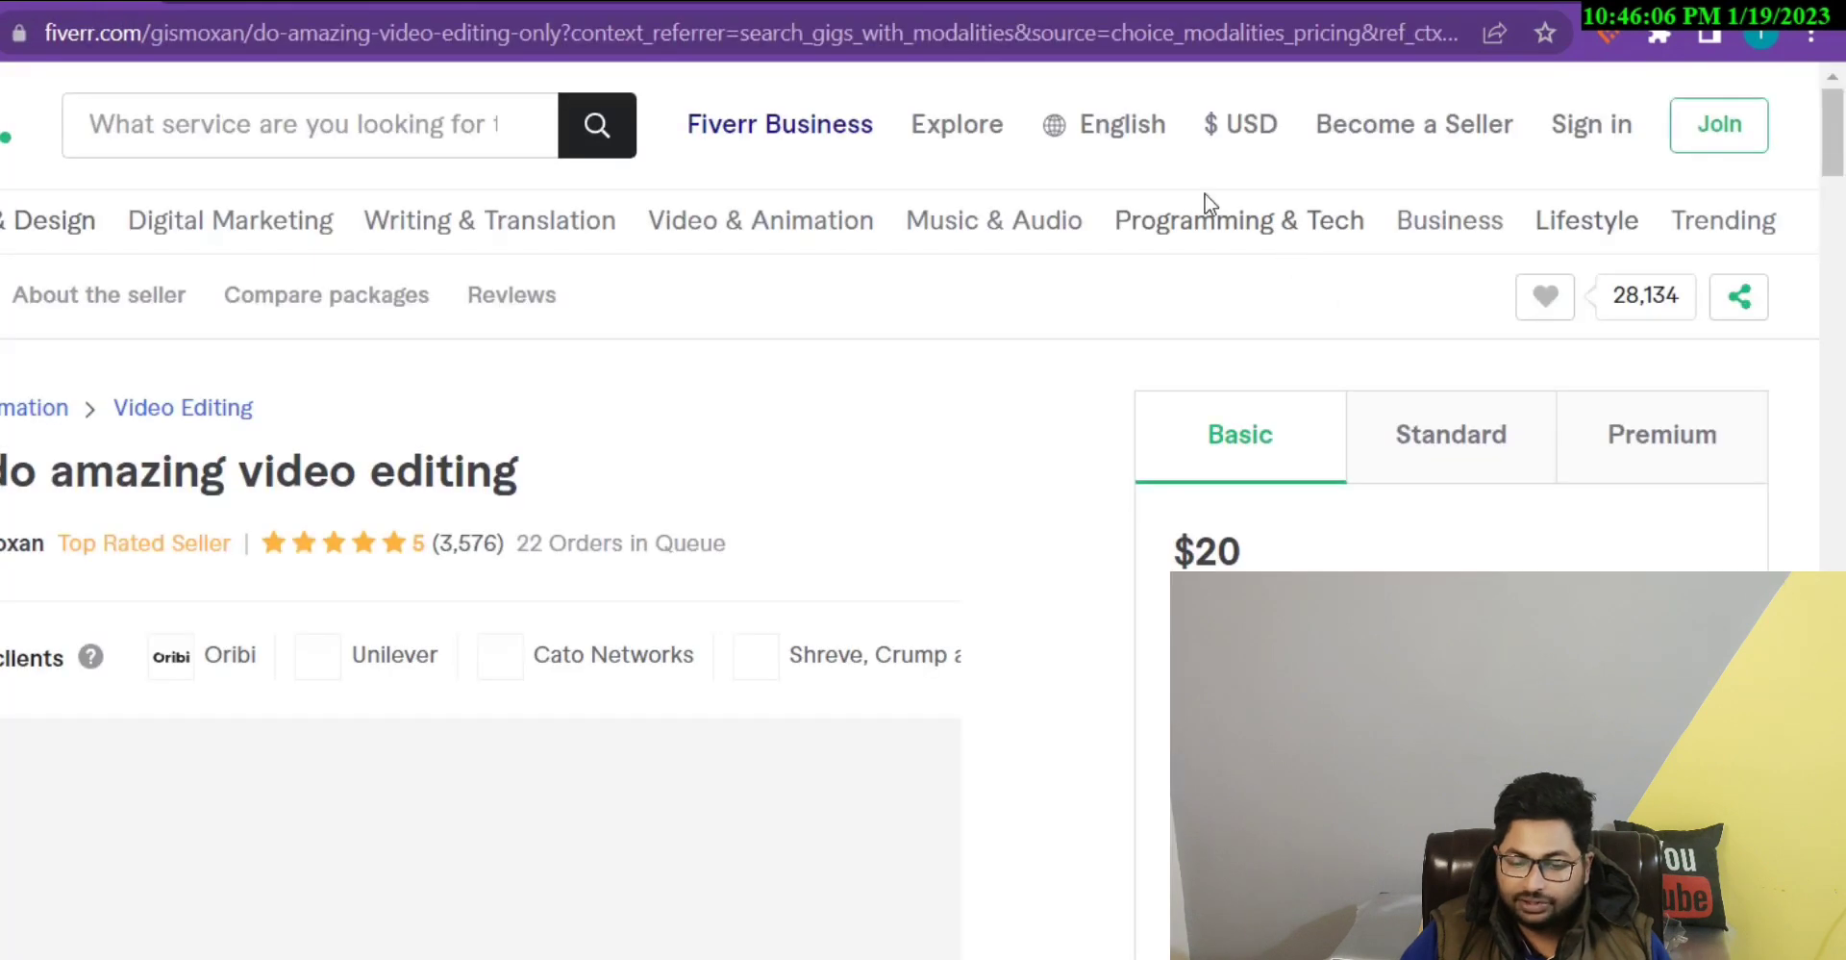
Step: Examine the video editing gig's rating line, highlighting its orders in queue
{"action": "scroll", "coordinate": [1840, 149], "scroll_direction": "down", "scroll_amount": 2}
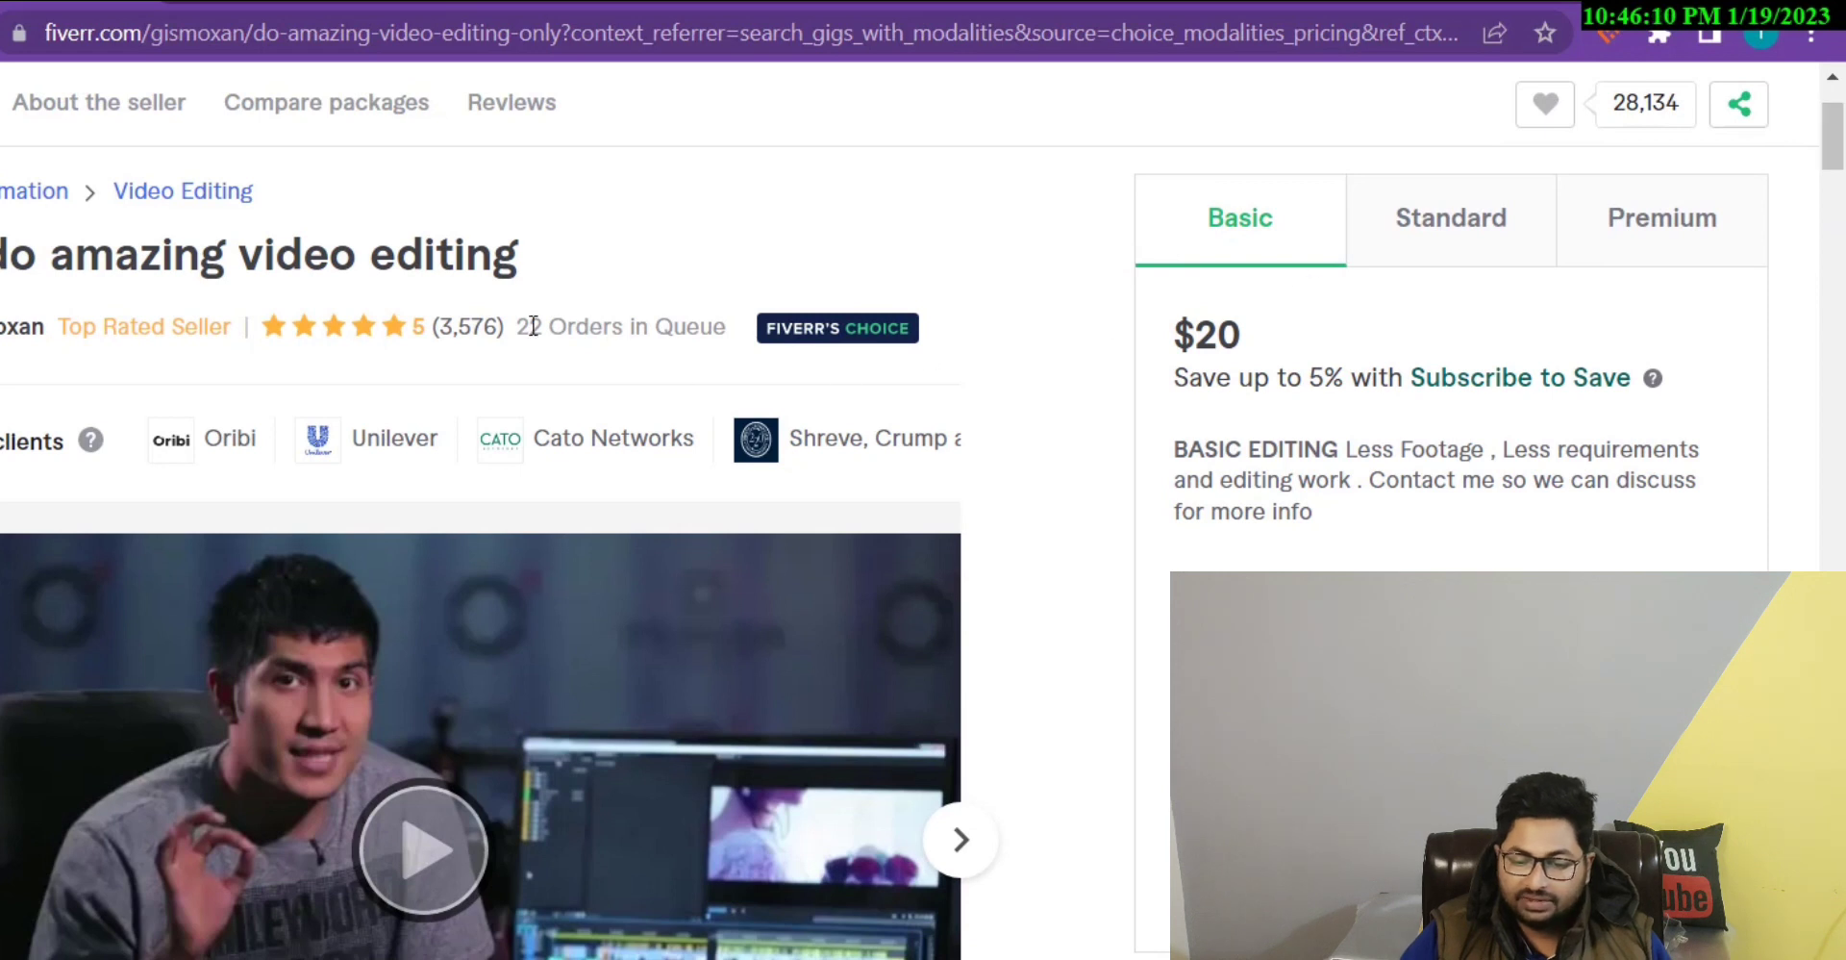
{"action": "left_click_drag", "start_coordinate": [530, 326], "coordinate": [656, 326]}
{"action": "mouse_move", "coordinate": [825, 332]}
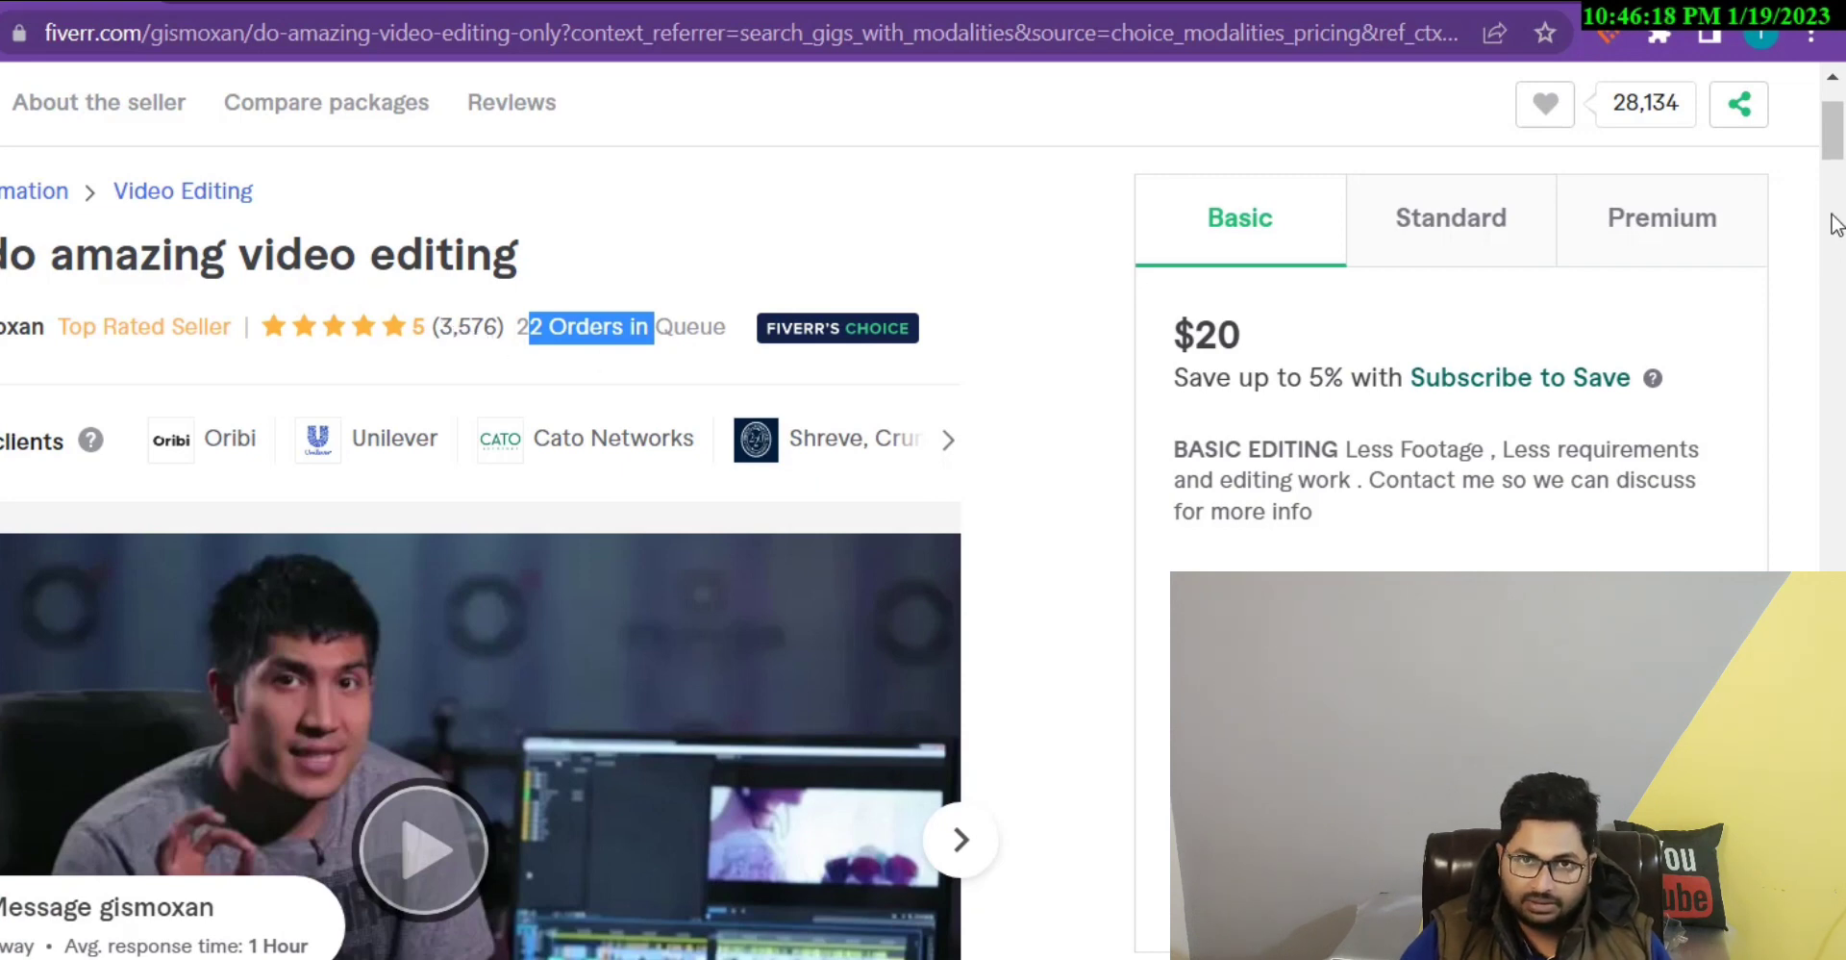
{"action": "left_click_drag", "start_coordinate": [1837, 141], "coordinate": [1837, 141]}
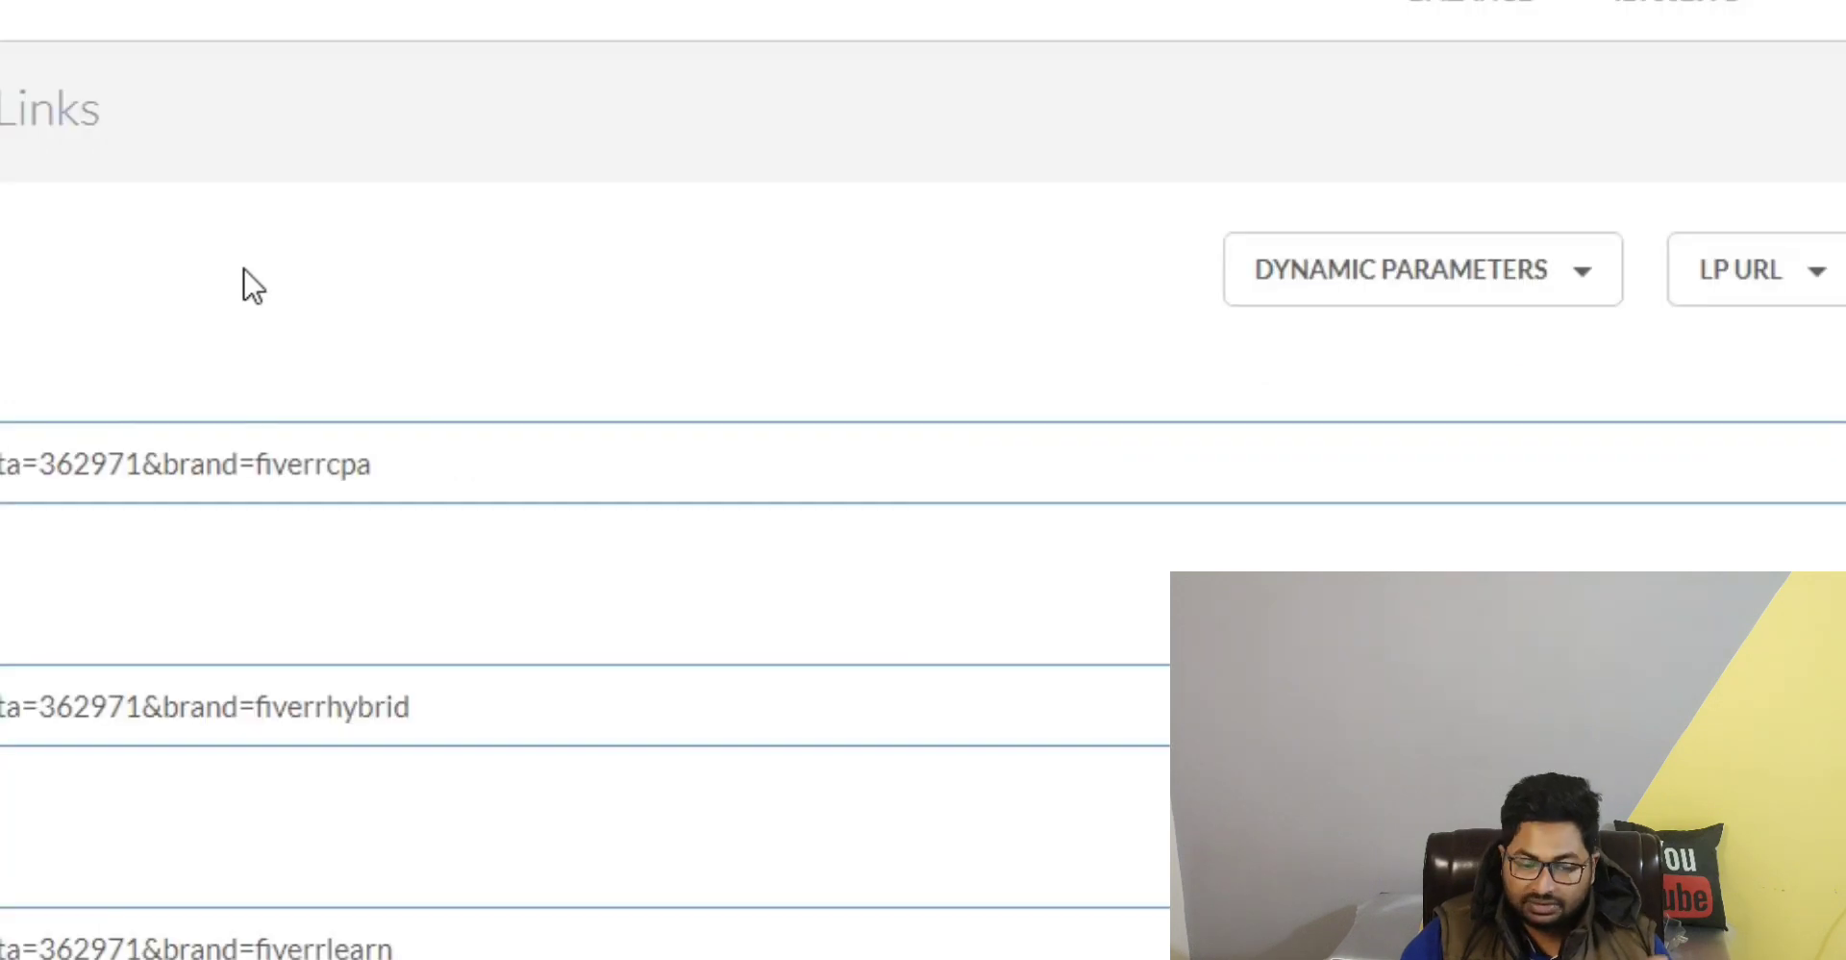
Step: Paste the video editing gig's URL as the landing page URL for the affiliate deep links and apply it
{"action": "left_click", "coordinate": [1794, 263]}
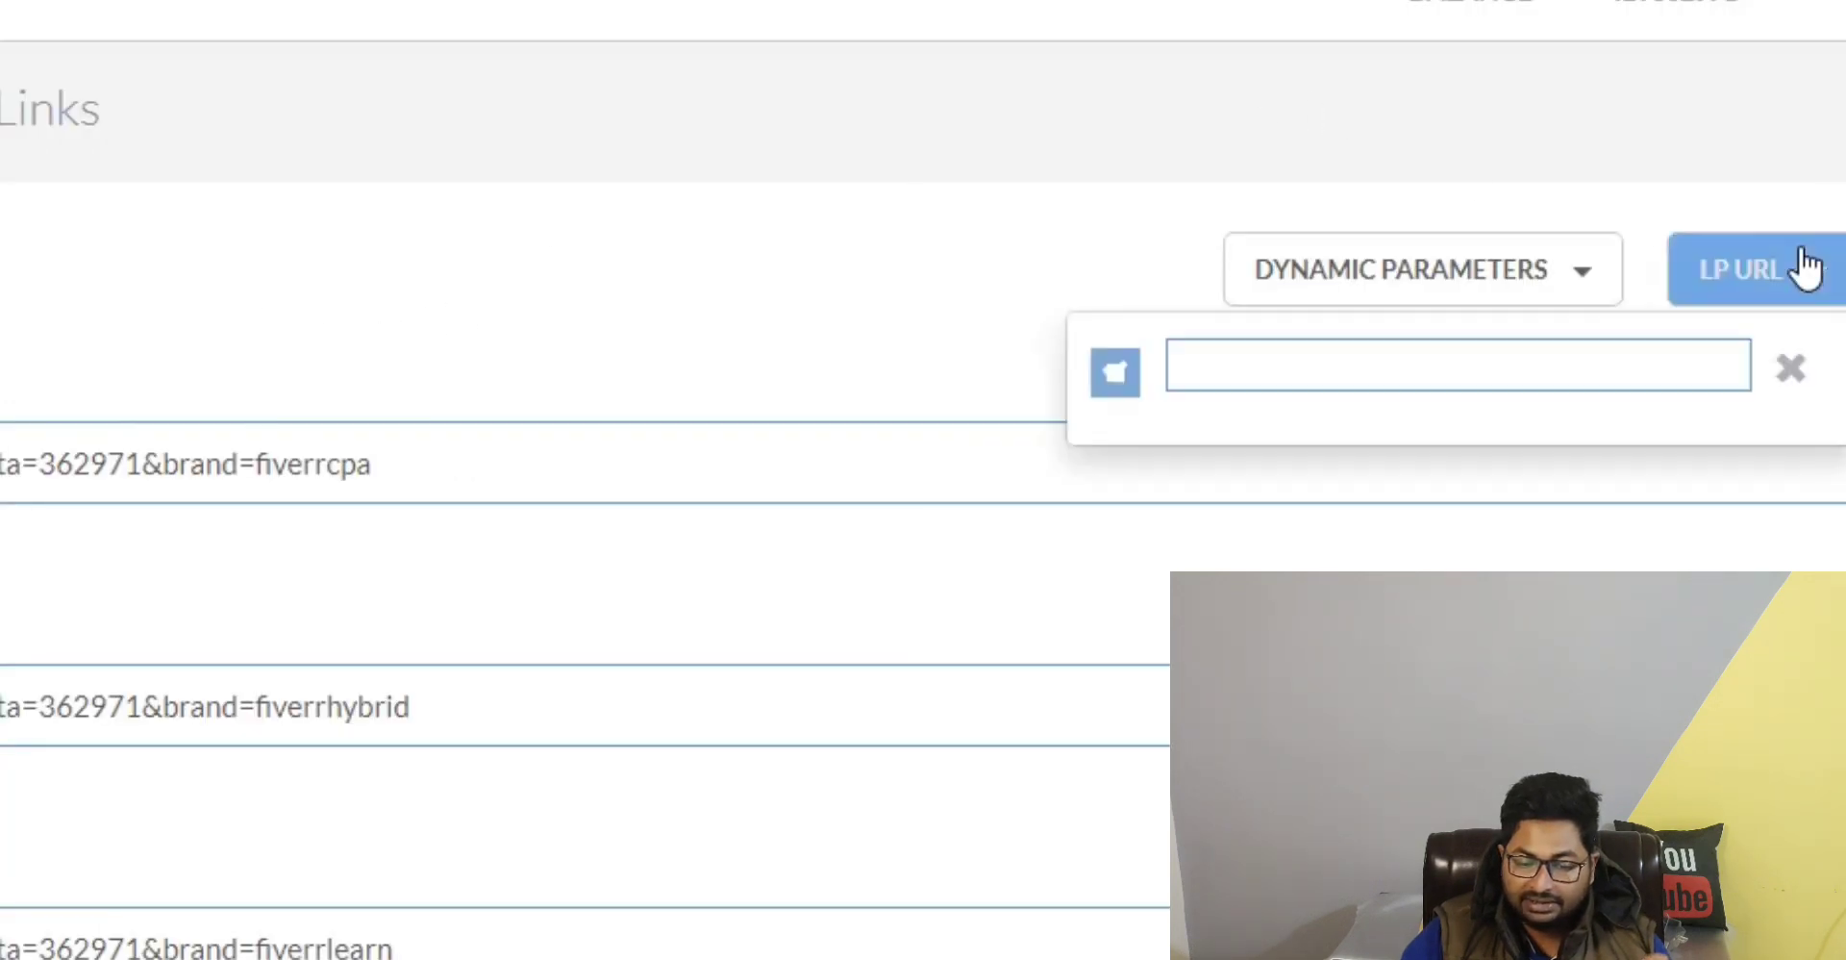
{"action": "left_click", "coordinate": [1461, 375]}
{"action": "right_click", "coordinate": [1454, 373]}
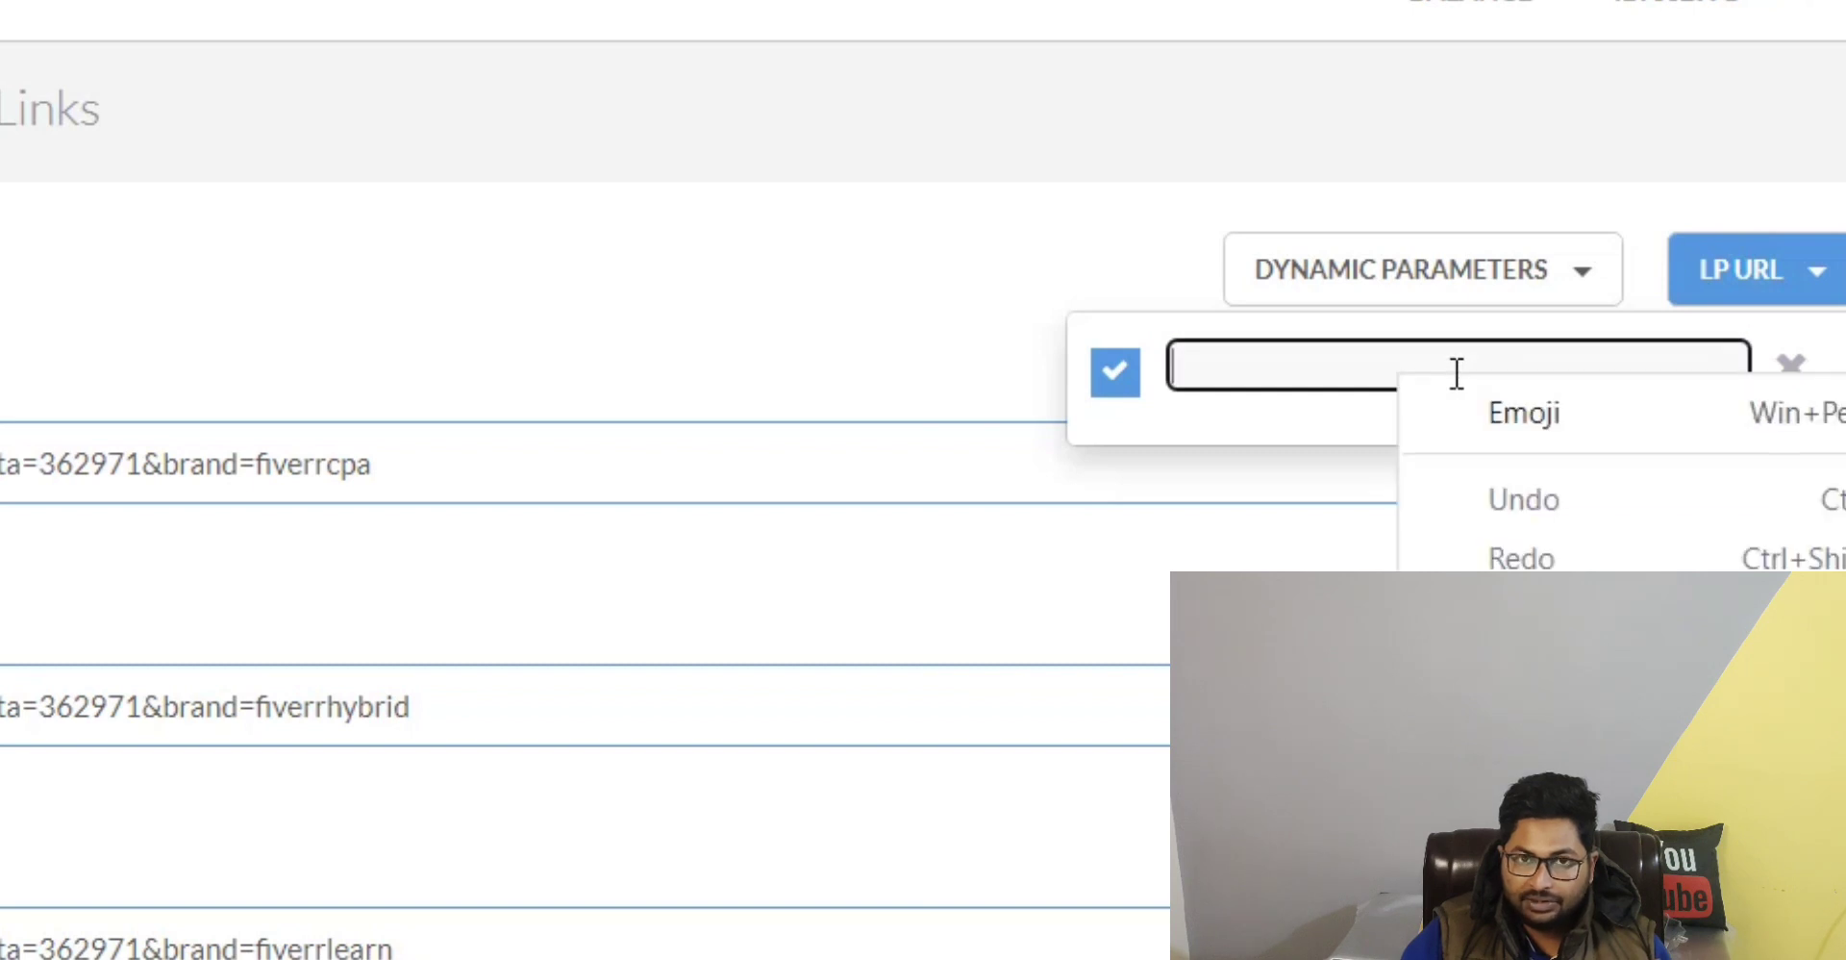
{"action": "key", "text": "Escape"}
{"action": "key", "text": "ctrl+v"}
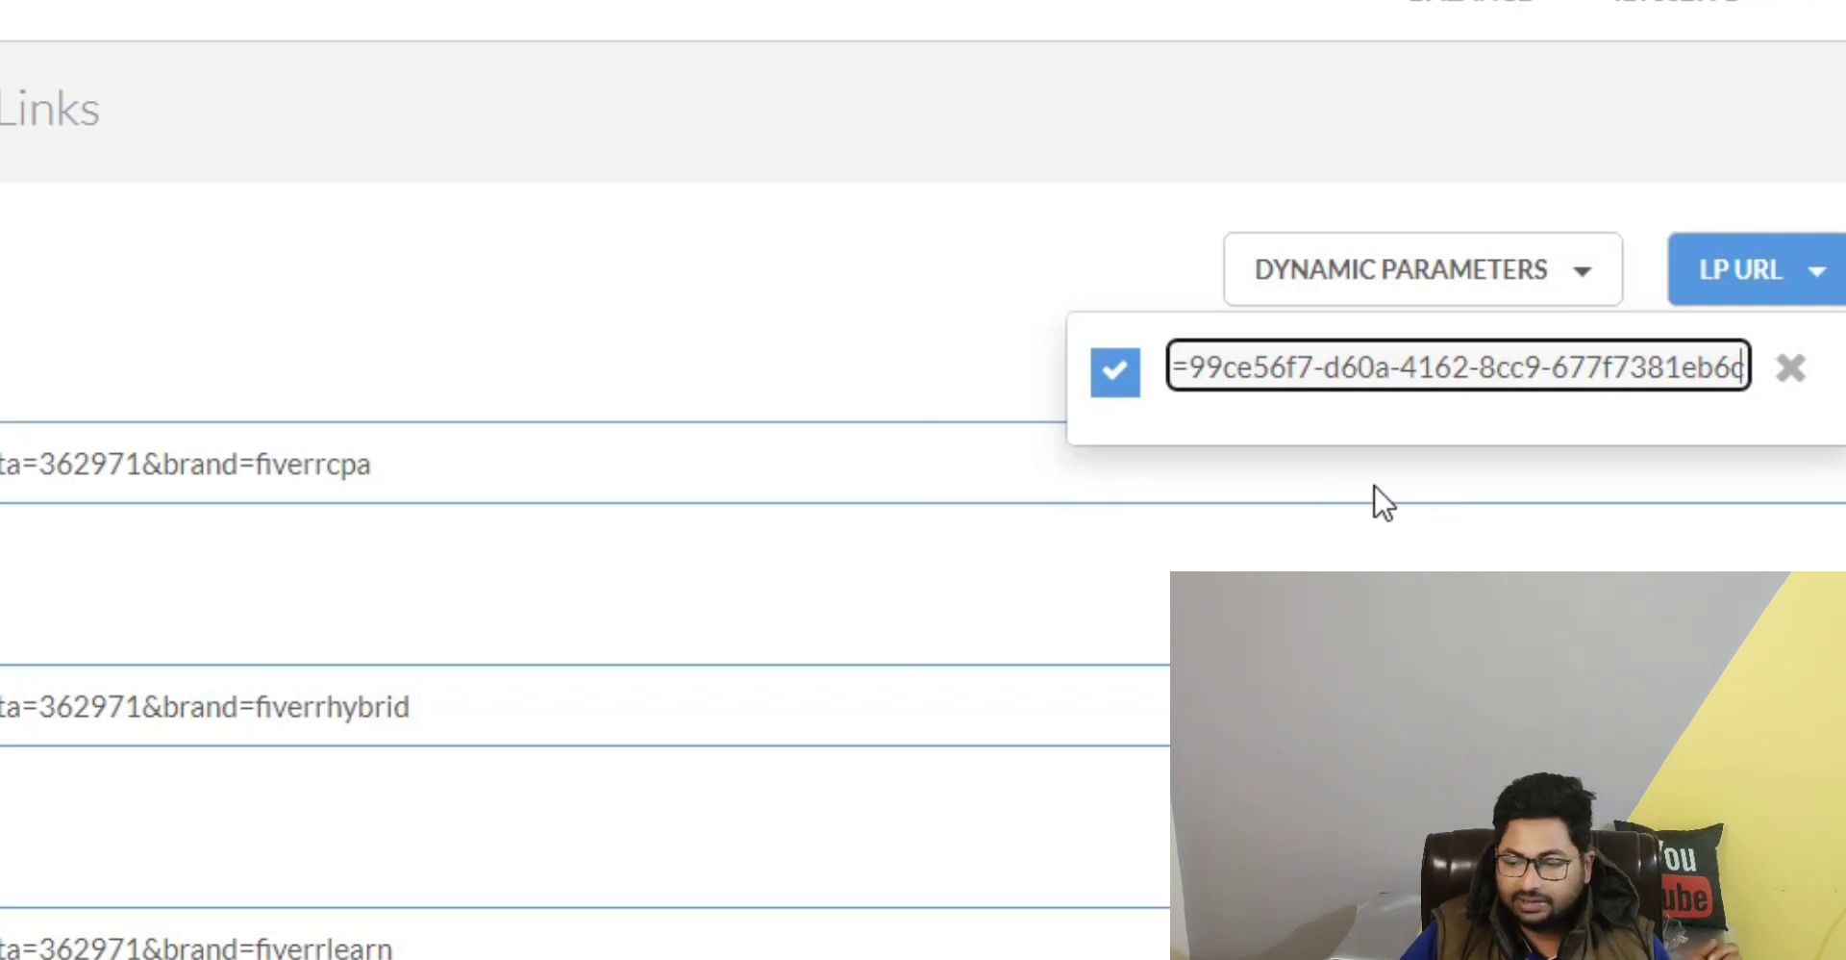
{"action": "left_click", "coordinate": [1116, 371]}
{"action": "left_click", "coordinate": [1119, 384]}
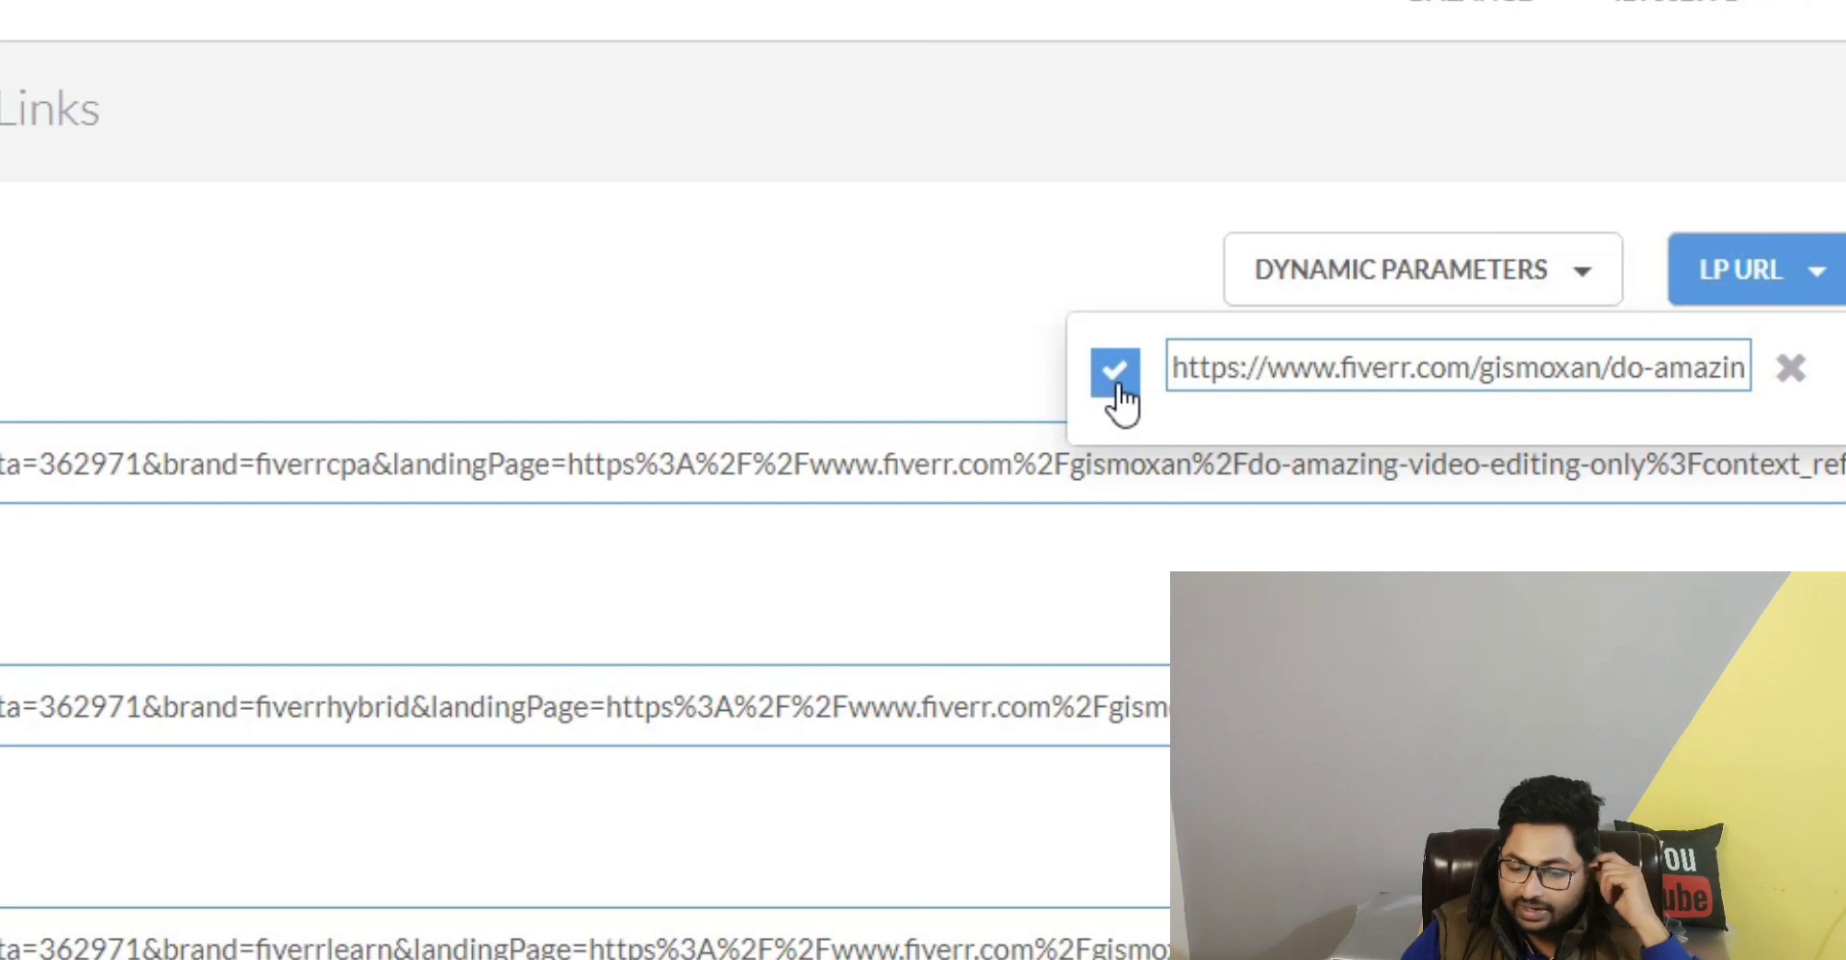
Step: Turn off the landing page URL for the affiliate links and copy the Fiverr CPA link
{"action": "left_click", "coordinate": [1118, 384]}
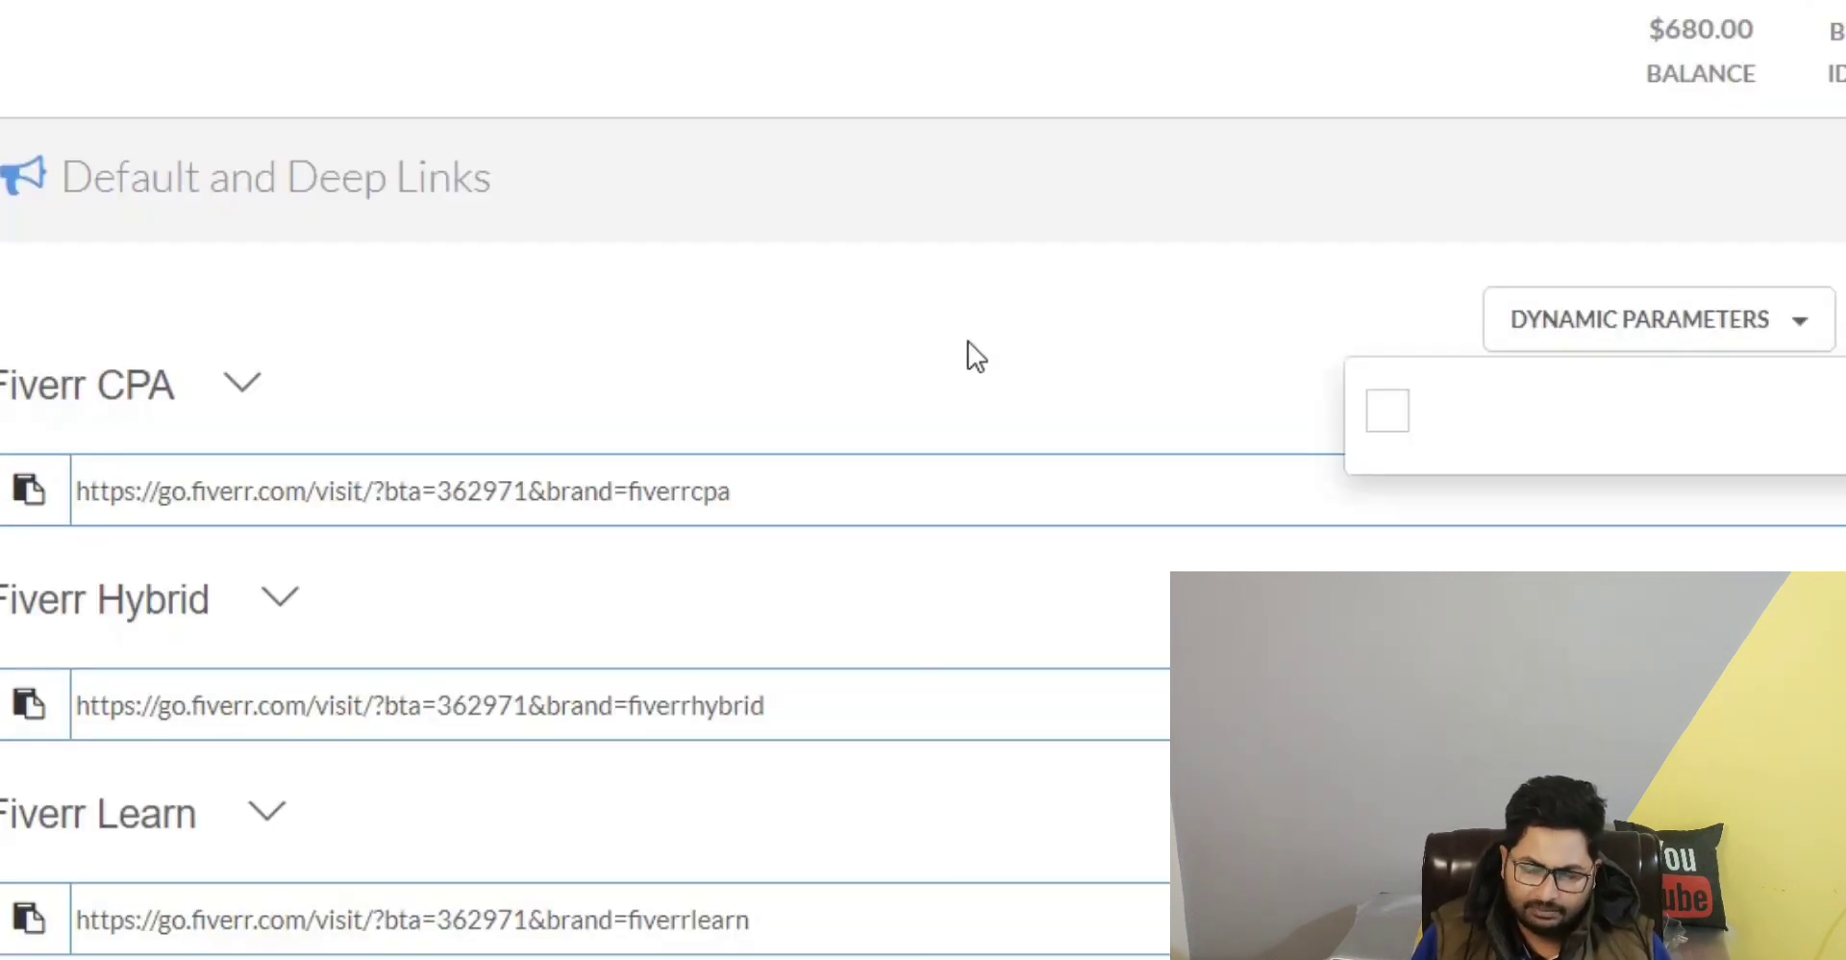
{"action": "left_click", "coordinate": [27, 492]}
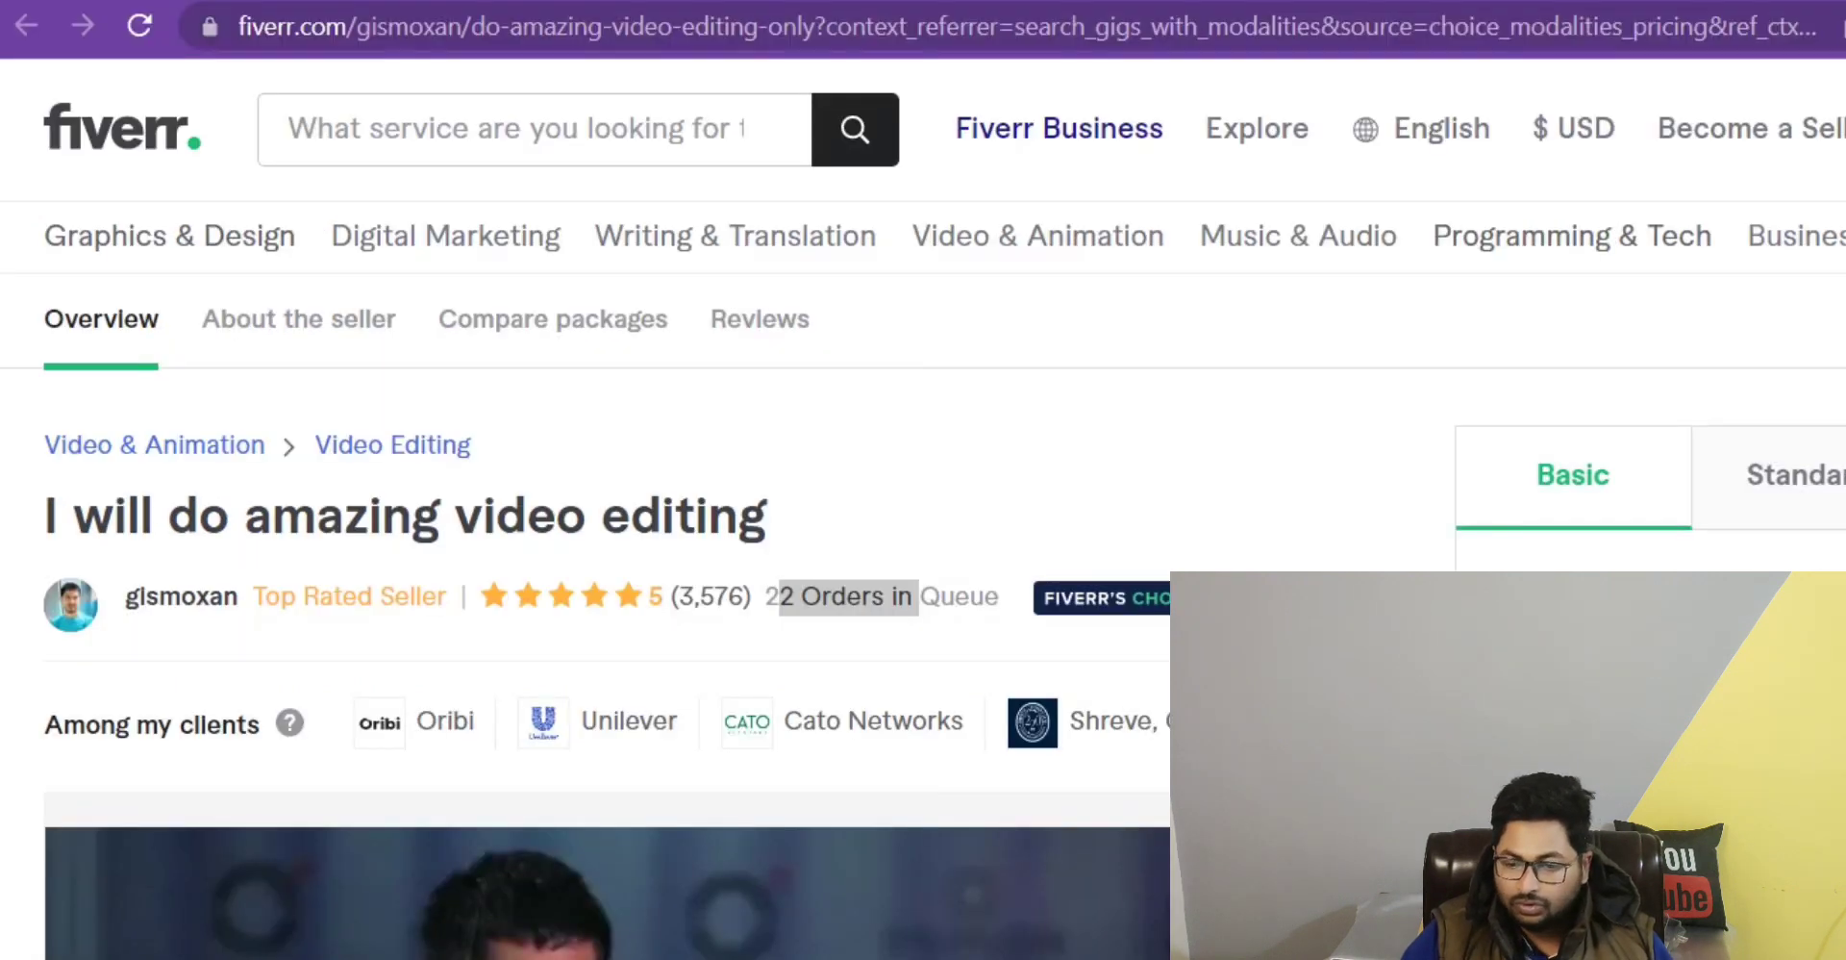
Step: Review reddit.com's traffic and engagement overview on Similarweb and switch to the Reddit home page
{"action": "left_click", "coordinate": [973, 2]}
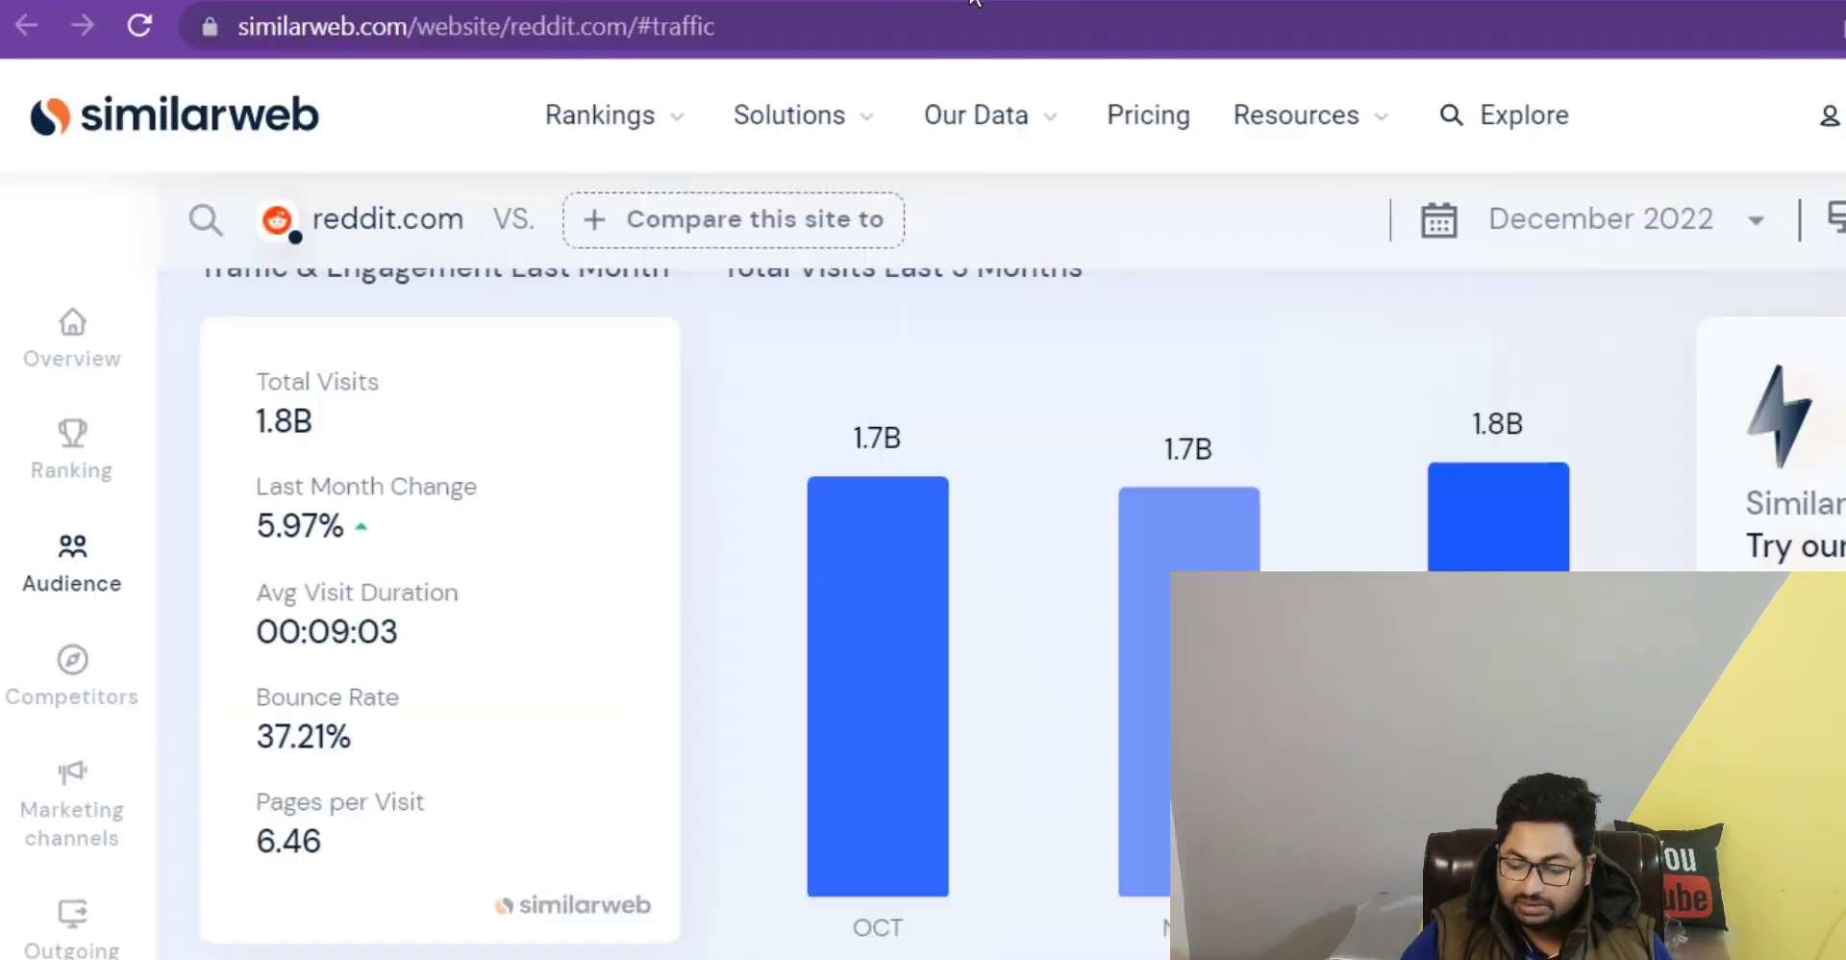
{"action": "key", "text": "ctrl+Tab"}
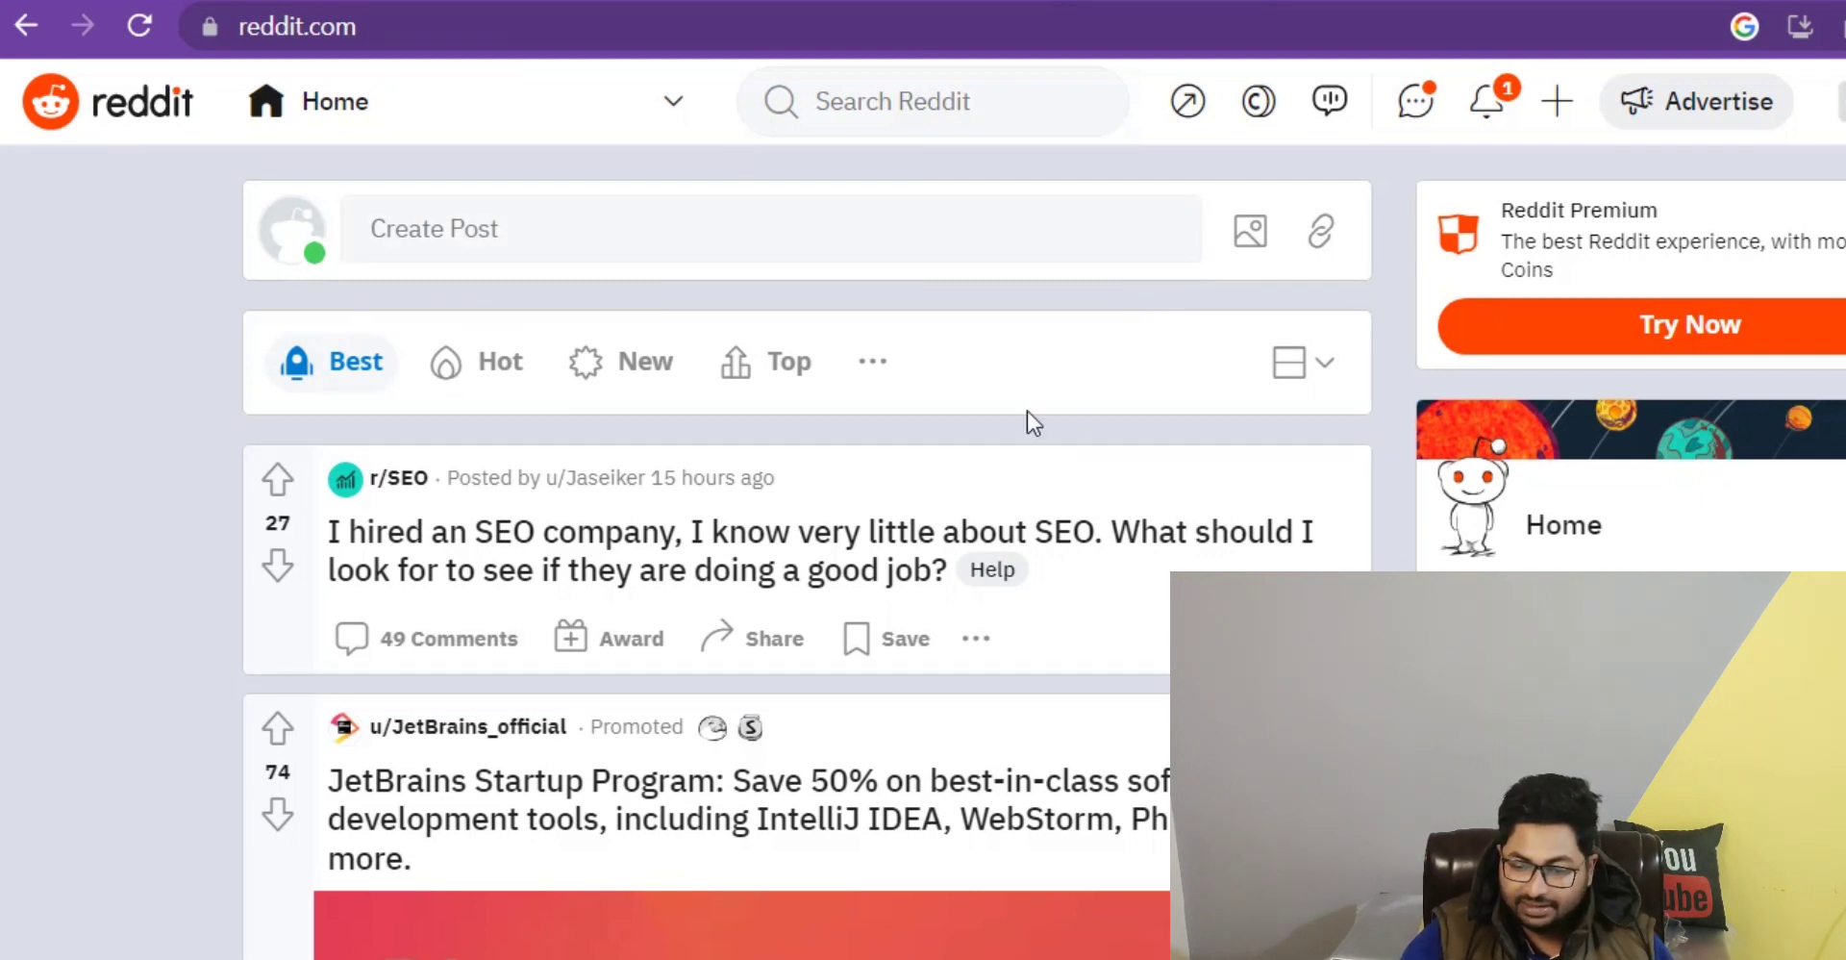
{"action": "left_click", "coordinate": [966, 102]}
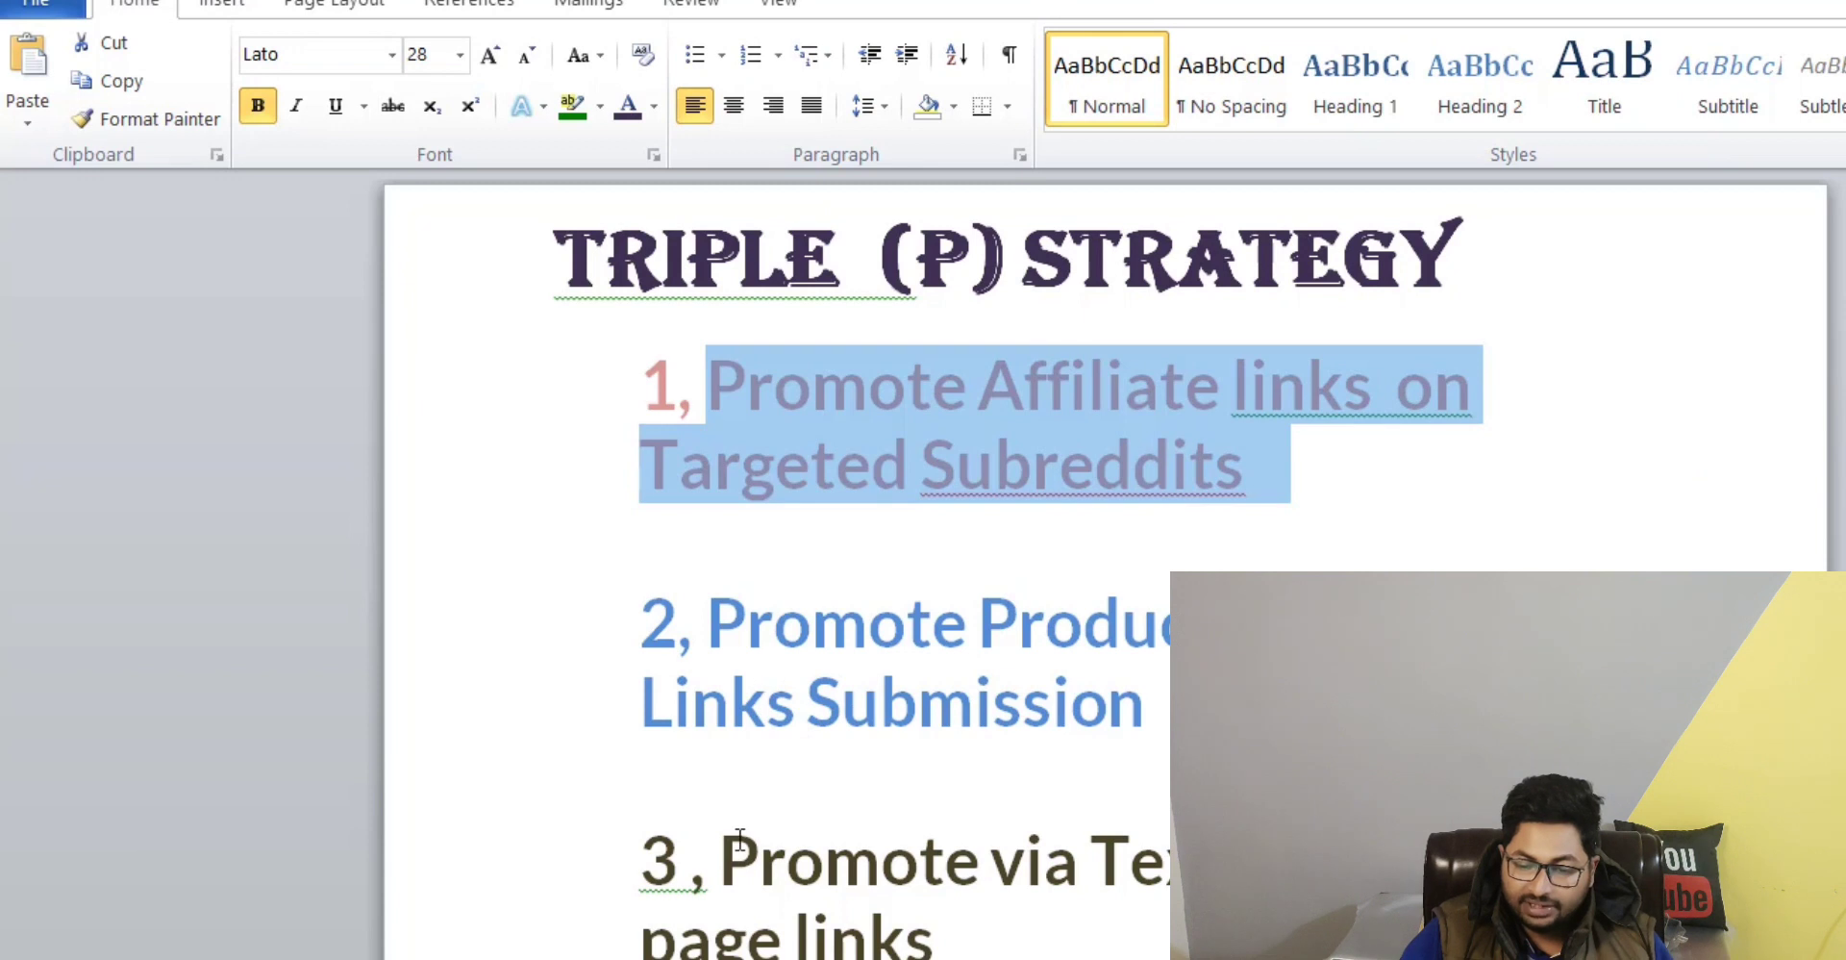
Step: Highlight the "Promote via Text with landing page links" strategy in the Word document and return to Reddit
{"action": "left_click_drag", "start_coordinate": [724, 851], "coordinate": [962, 928]}
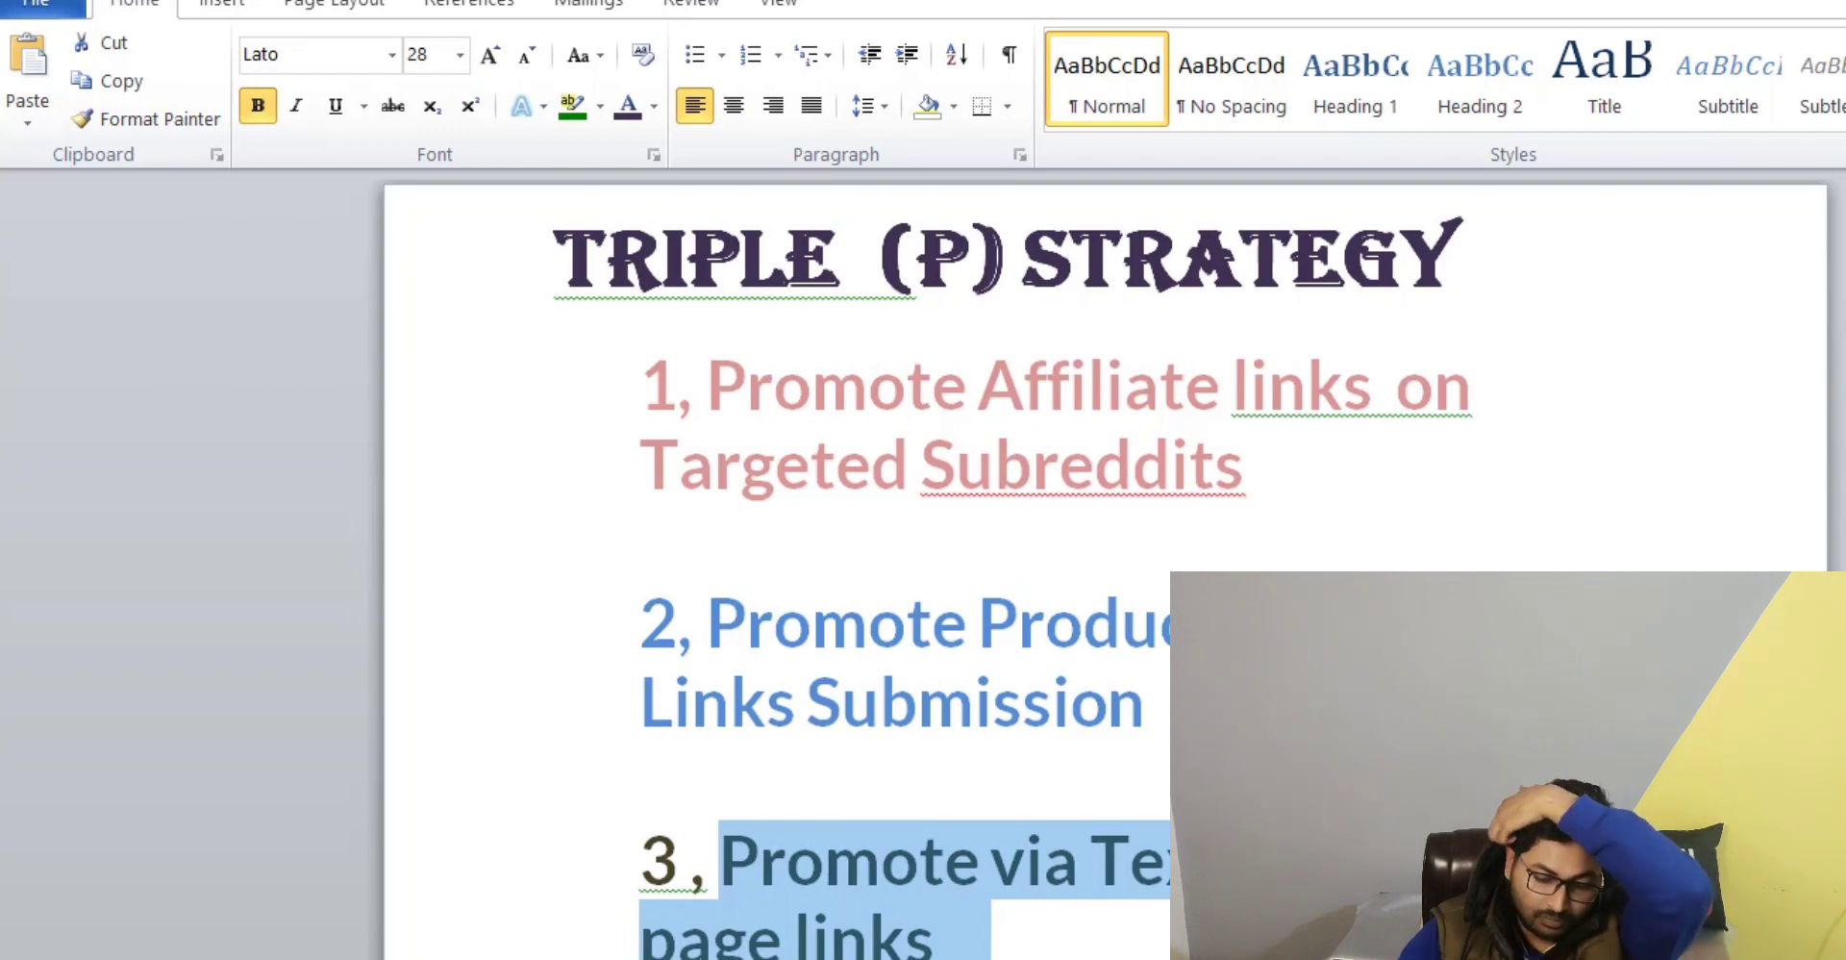
{"action": "key", "text": "alt+Tab"}
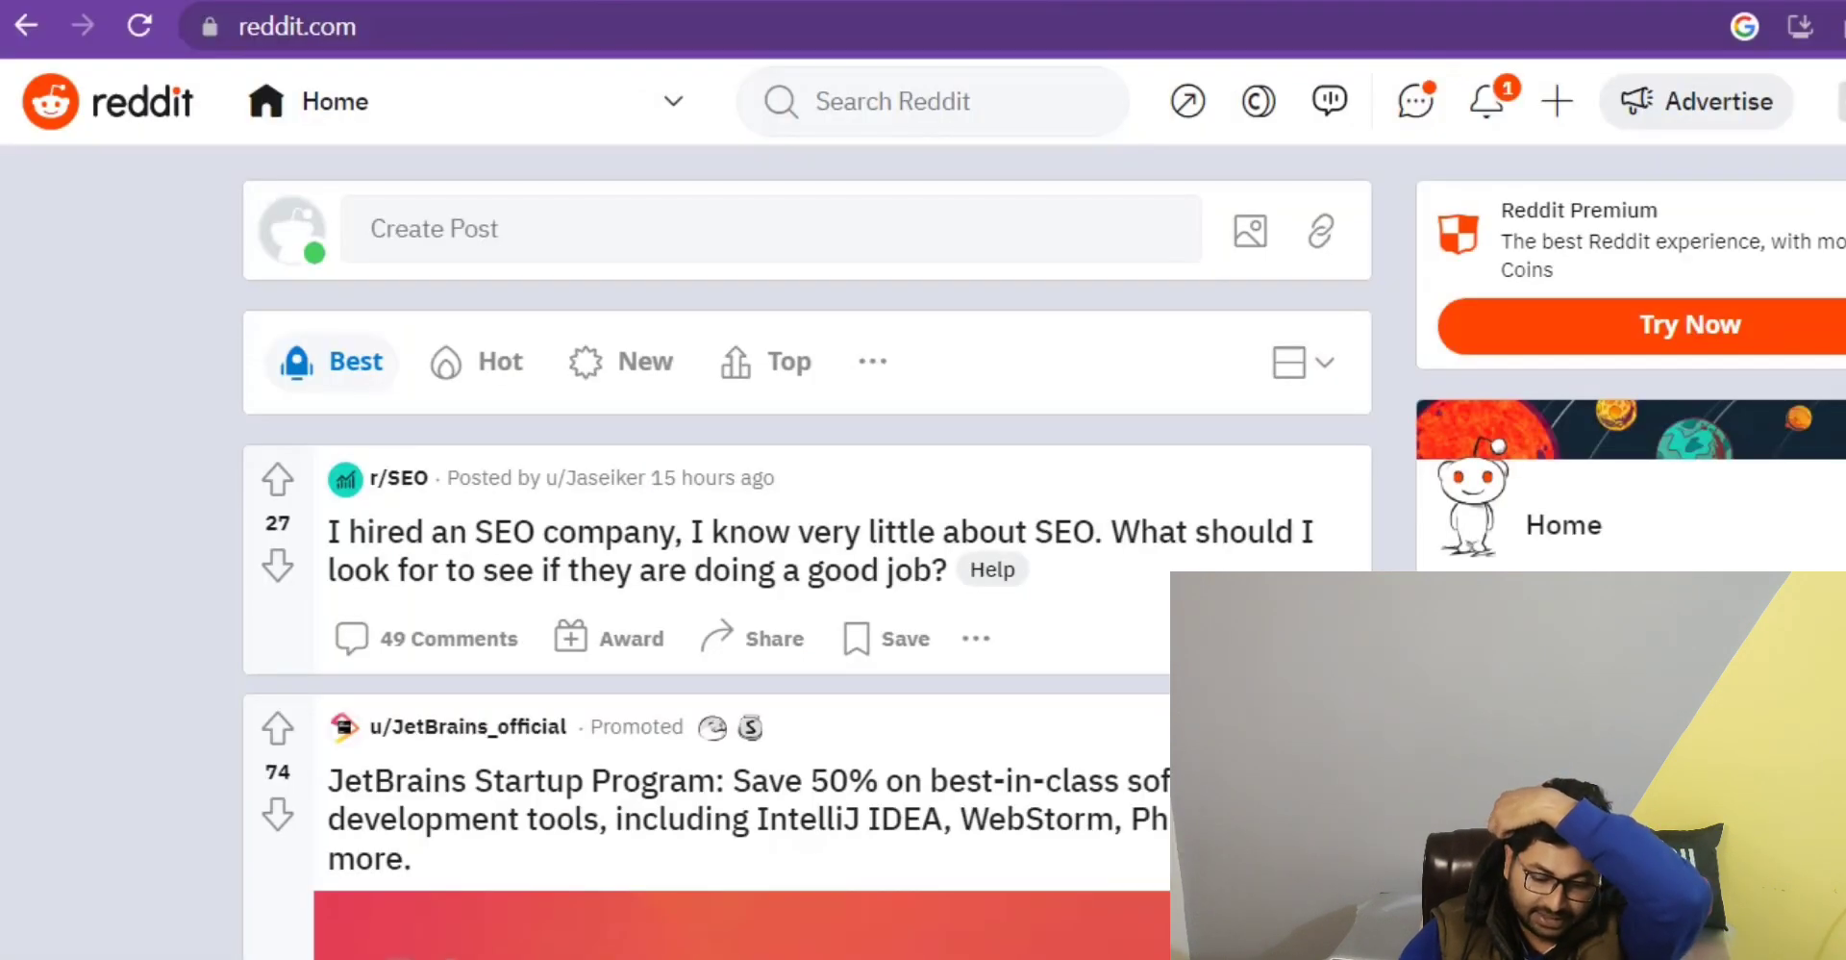
Step: Start a new Reddit post and title it "Best video editor in 2023"
{"action": "left_click", "coordinate": [1539, 118]}
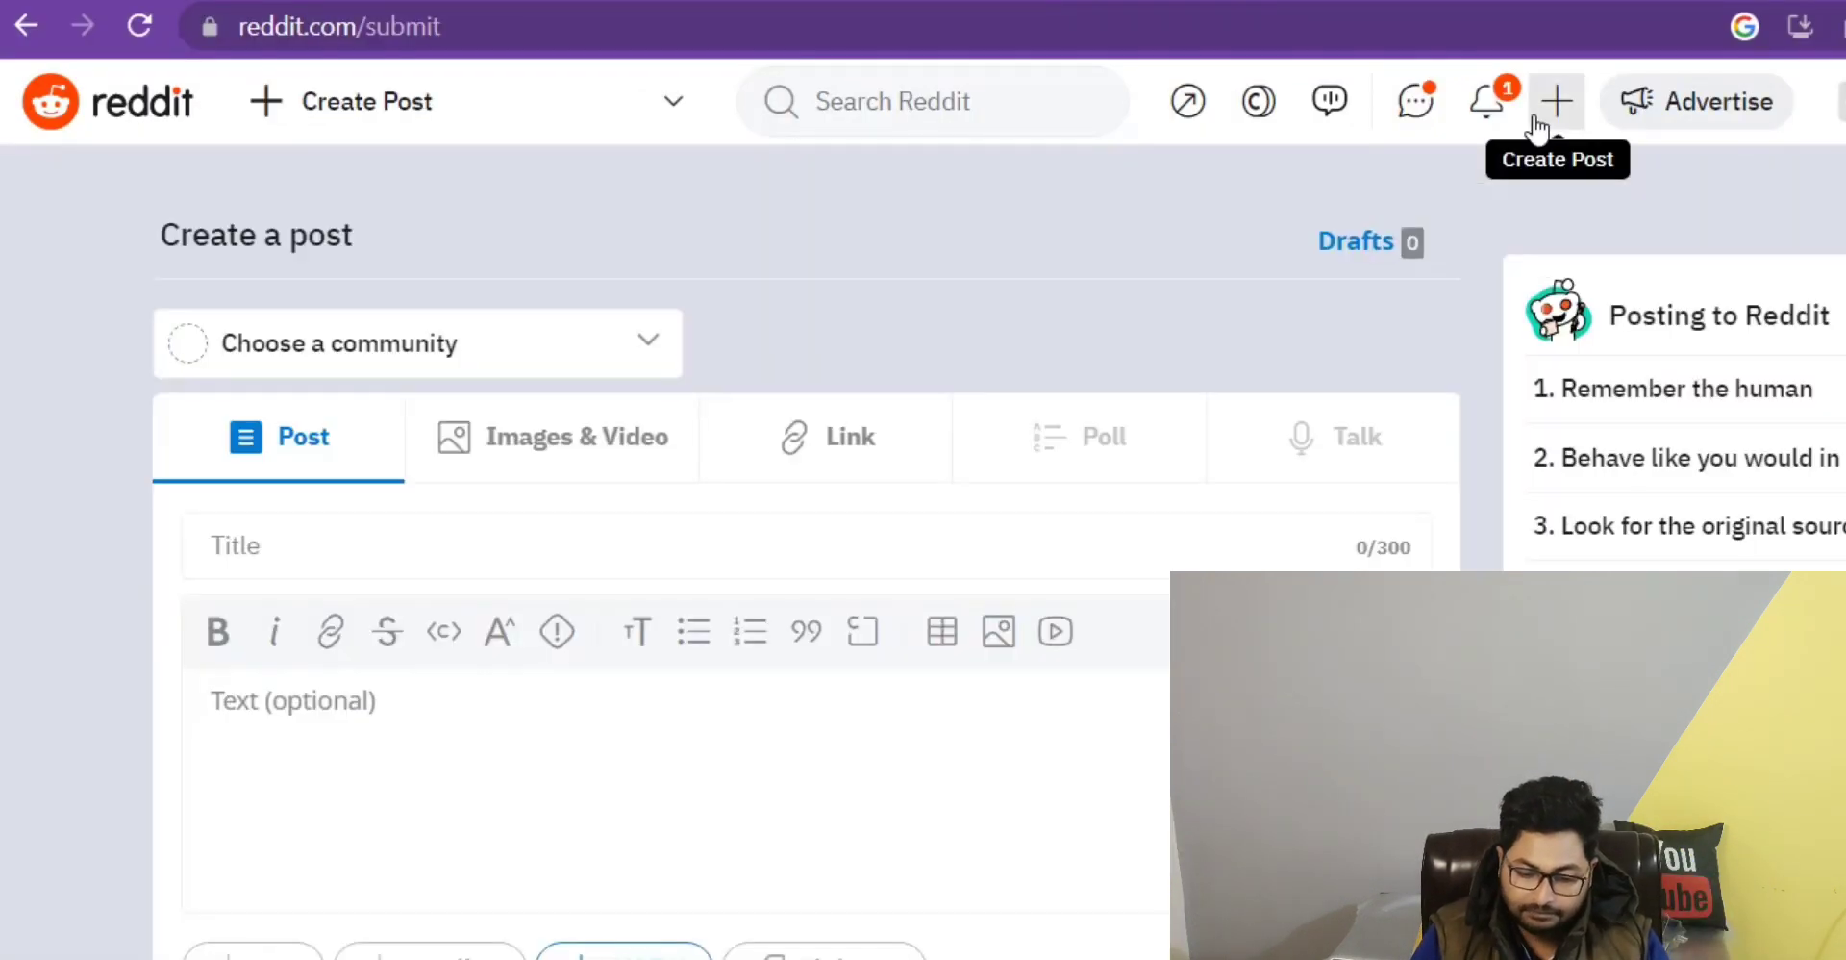
{"action": "scroll", "coordinate": [157, 456], "scroll_direction": "down", "scroll_amount": 1}
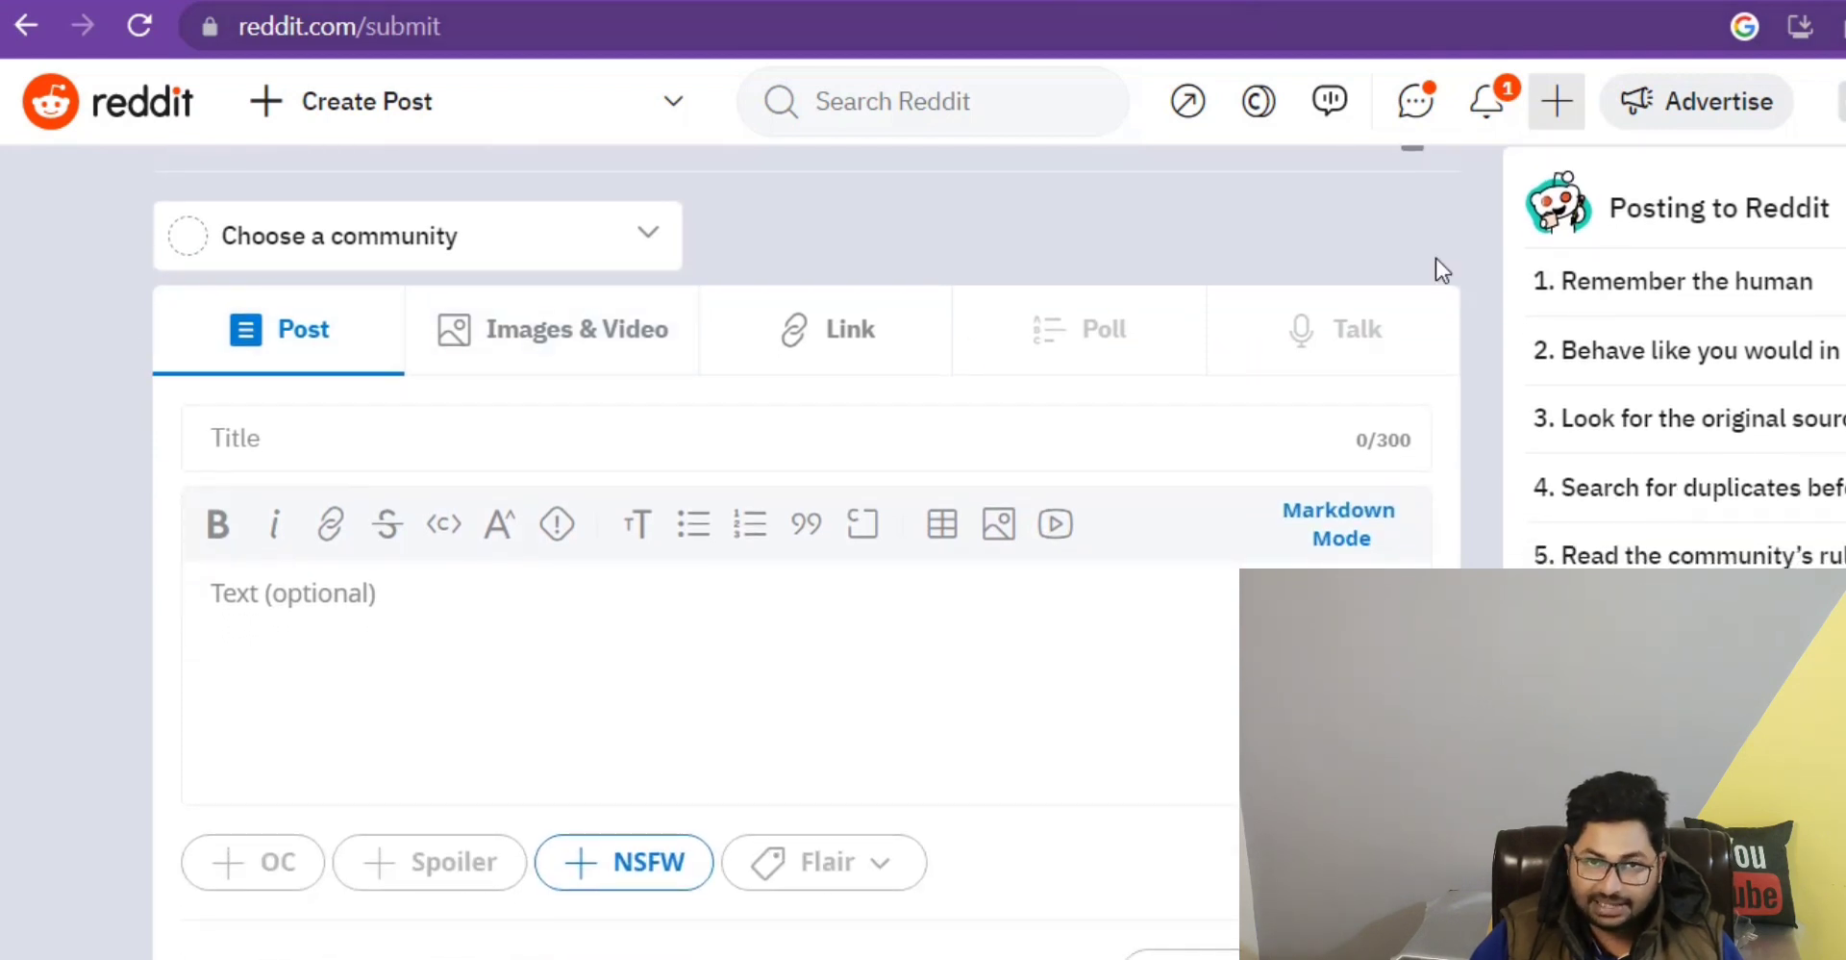
{"action": "left_click", "coordinate": [289, 457]}
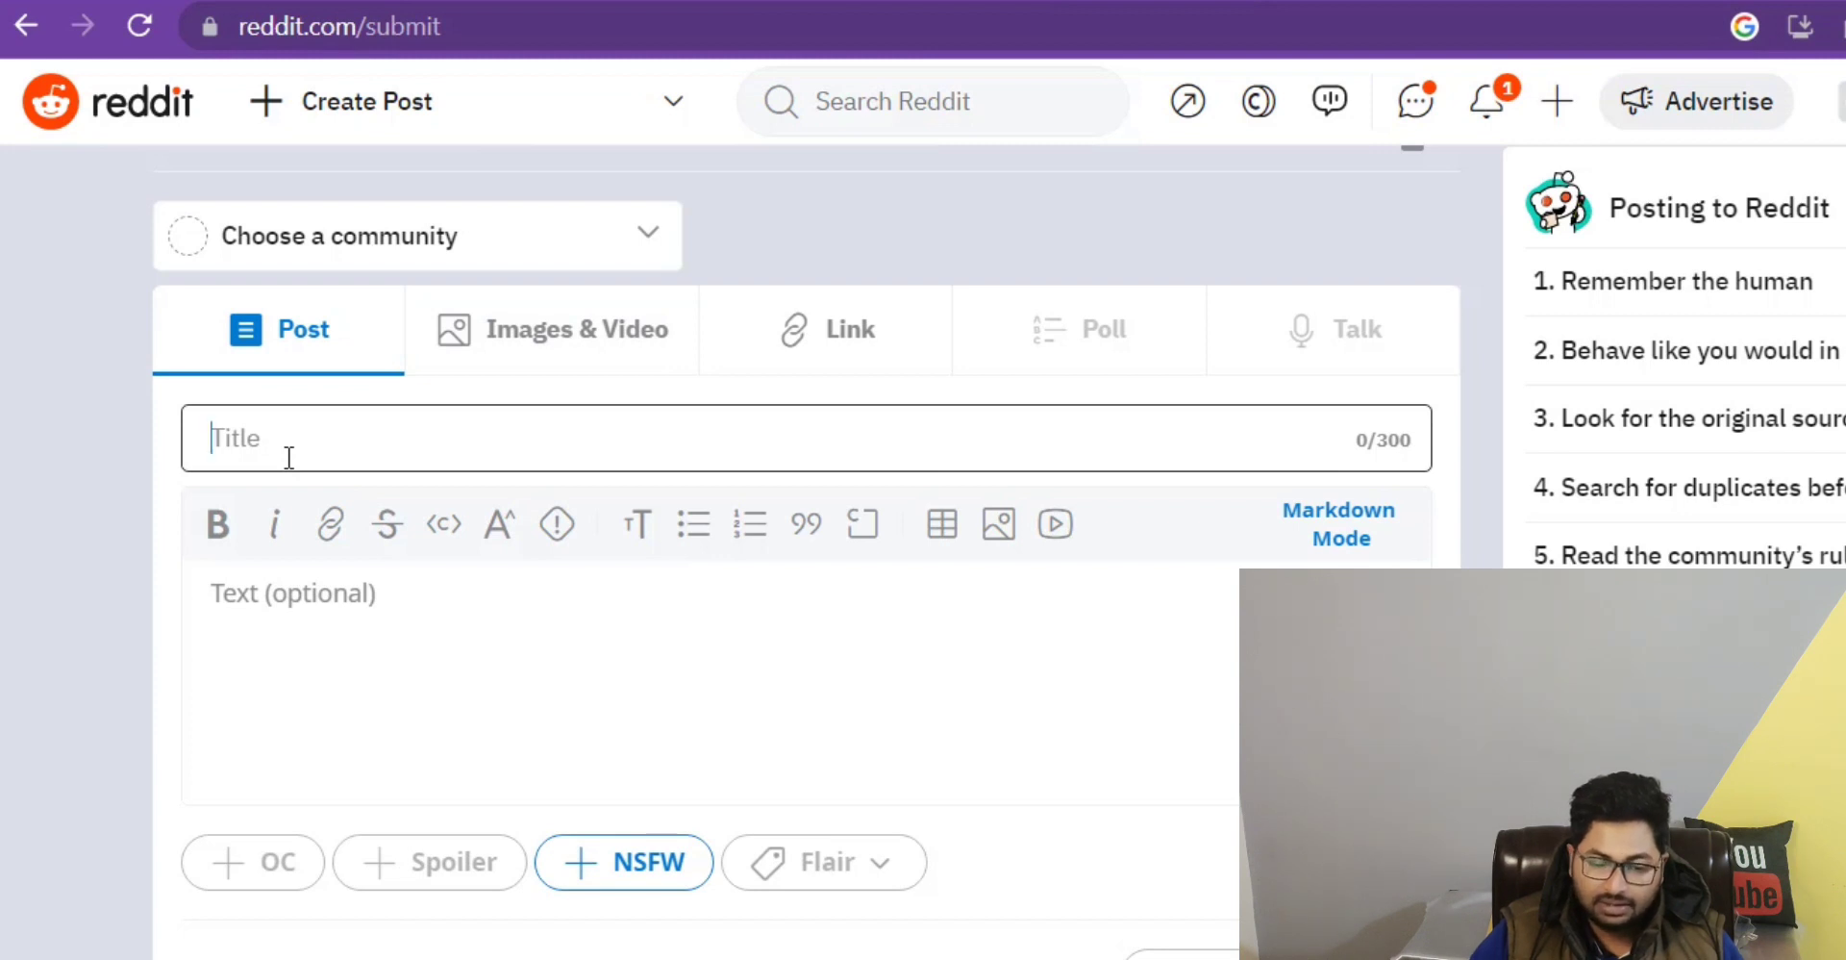
{"action": "type", "text": "BEst"}
{"action": "key", "text": "BackSpace"}
{"action": "key", "text": "BackSpace"}
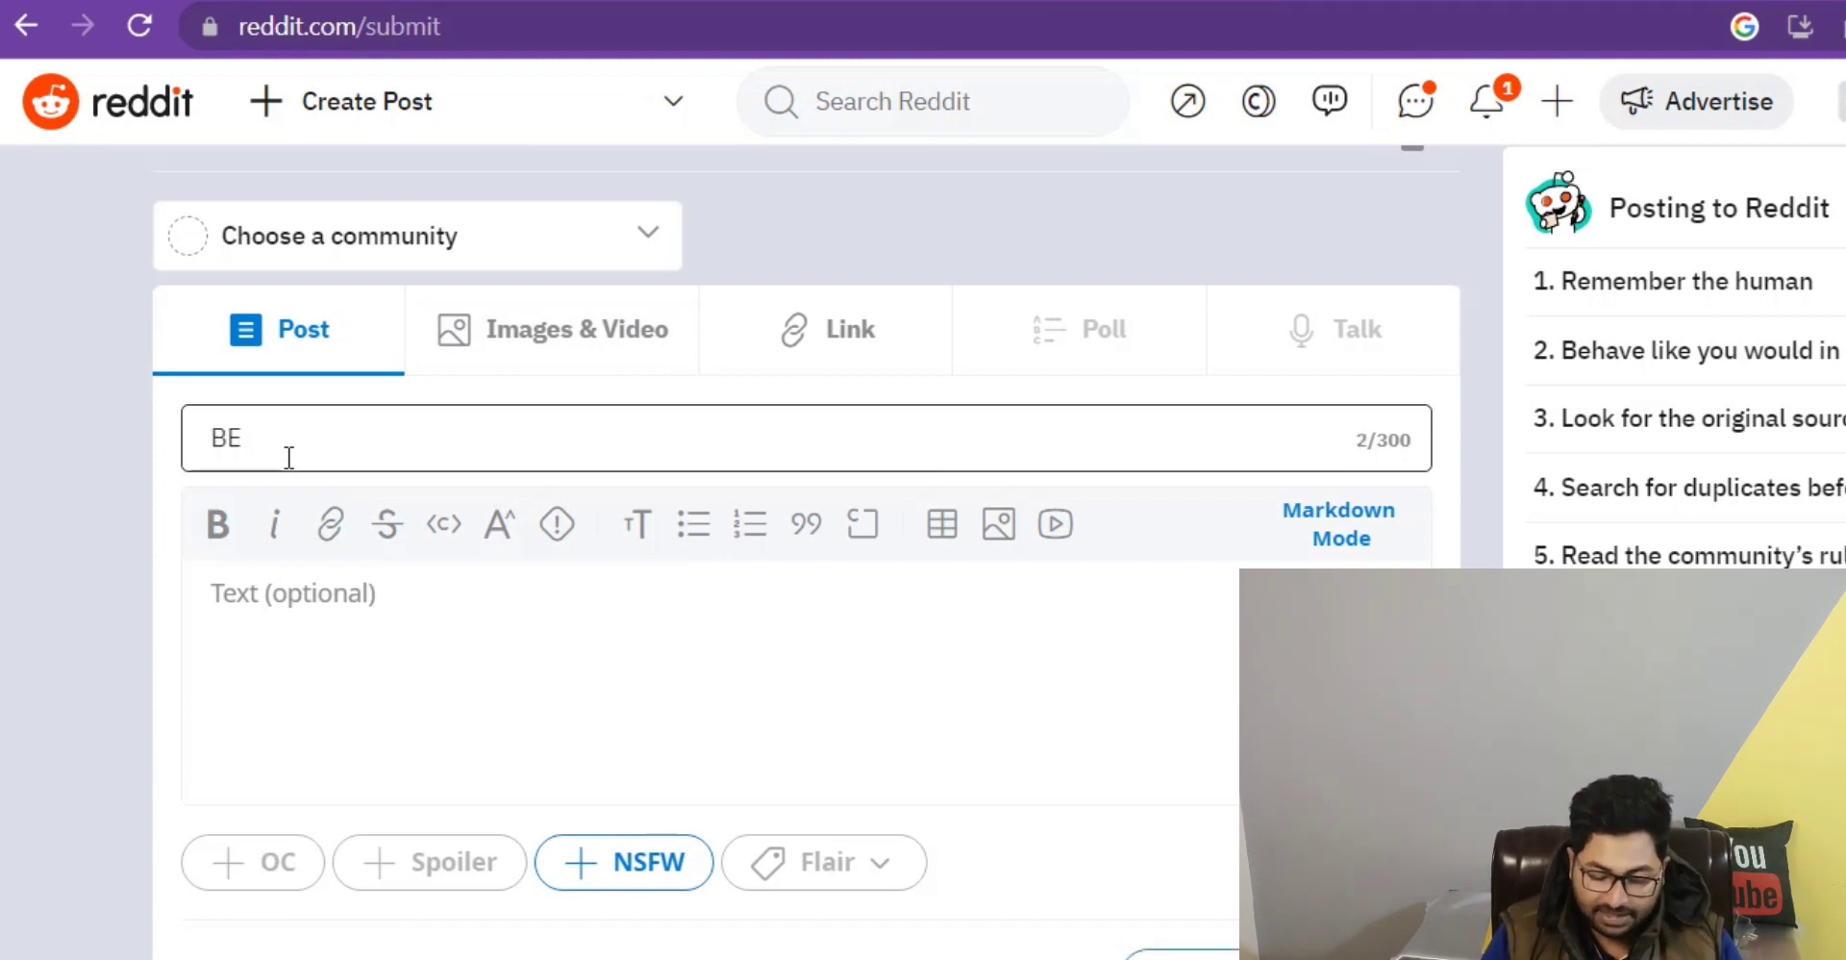
{"action": "key", "text": "BackSpace"}
{"action": "type", "text": "est "}
{"action": "type", "text": "bu"}
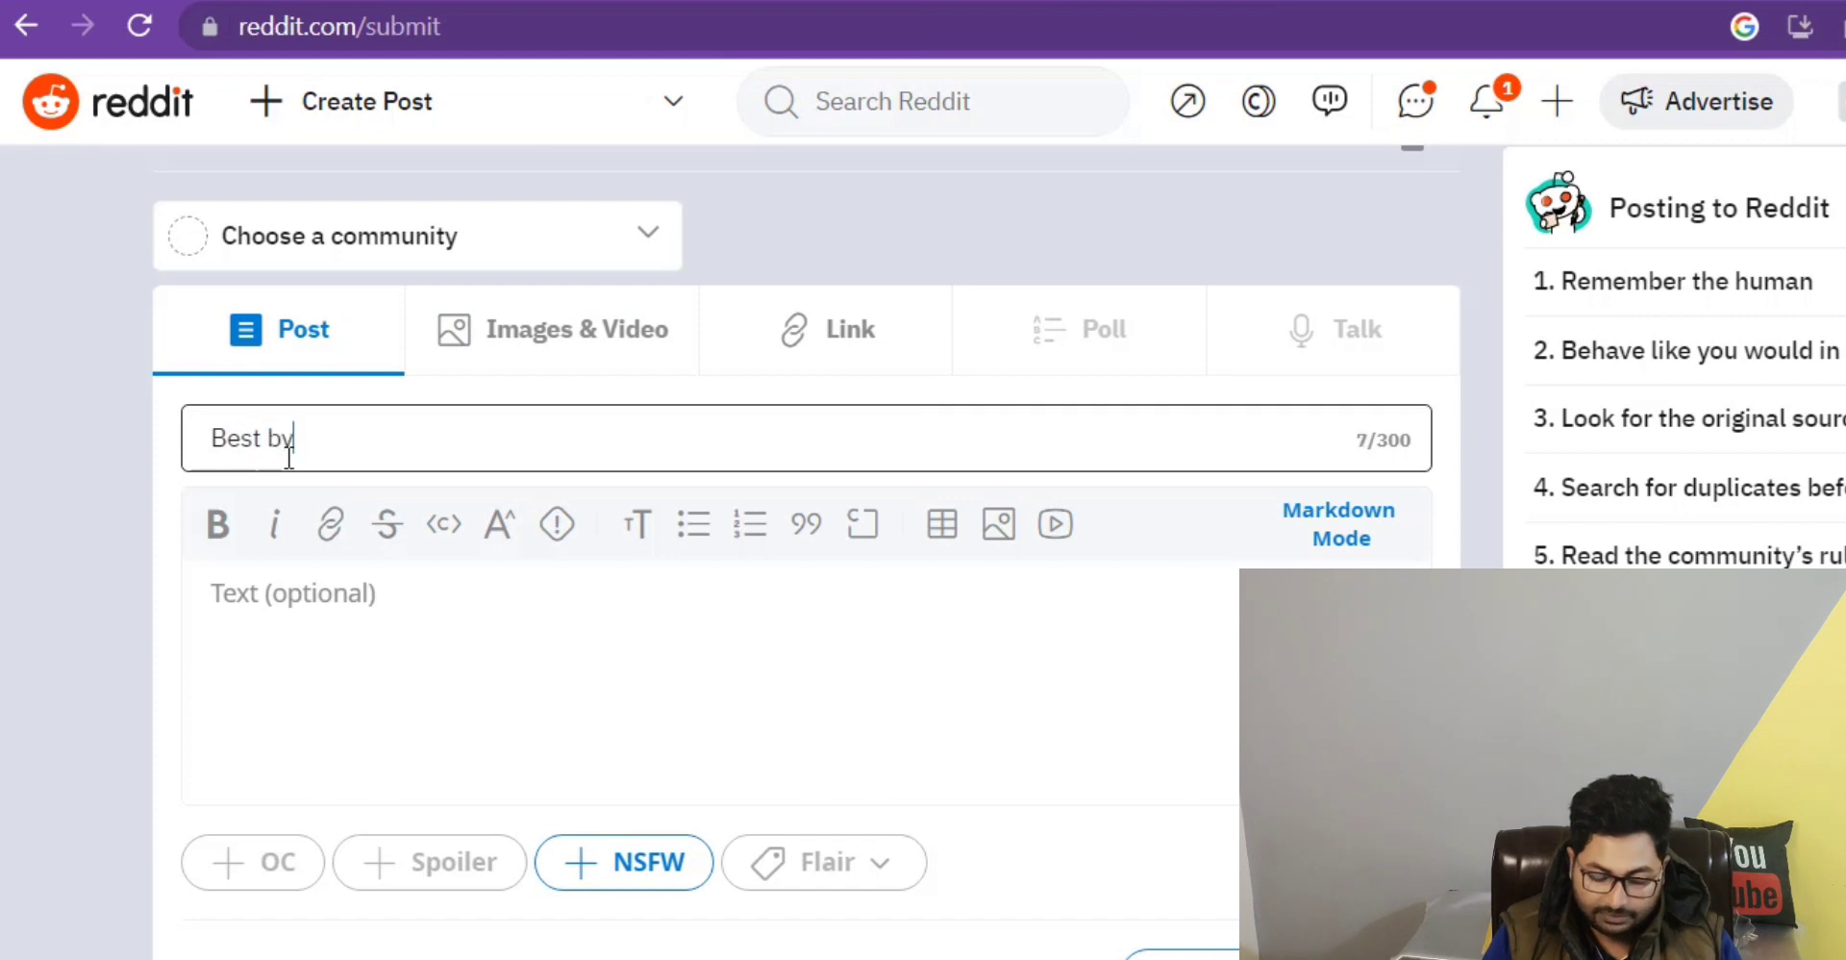
{"action": "key", "text": "BackSpace"}
{"action": "key", "text": "BackSpace"}
{"action": "type", "text": "video "}
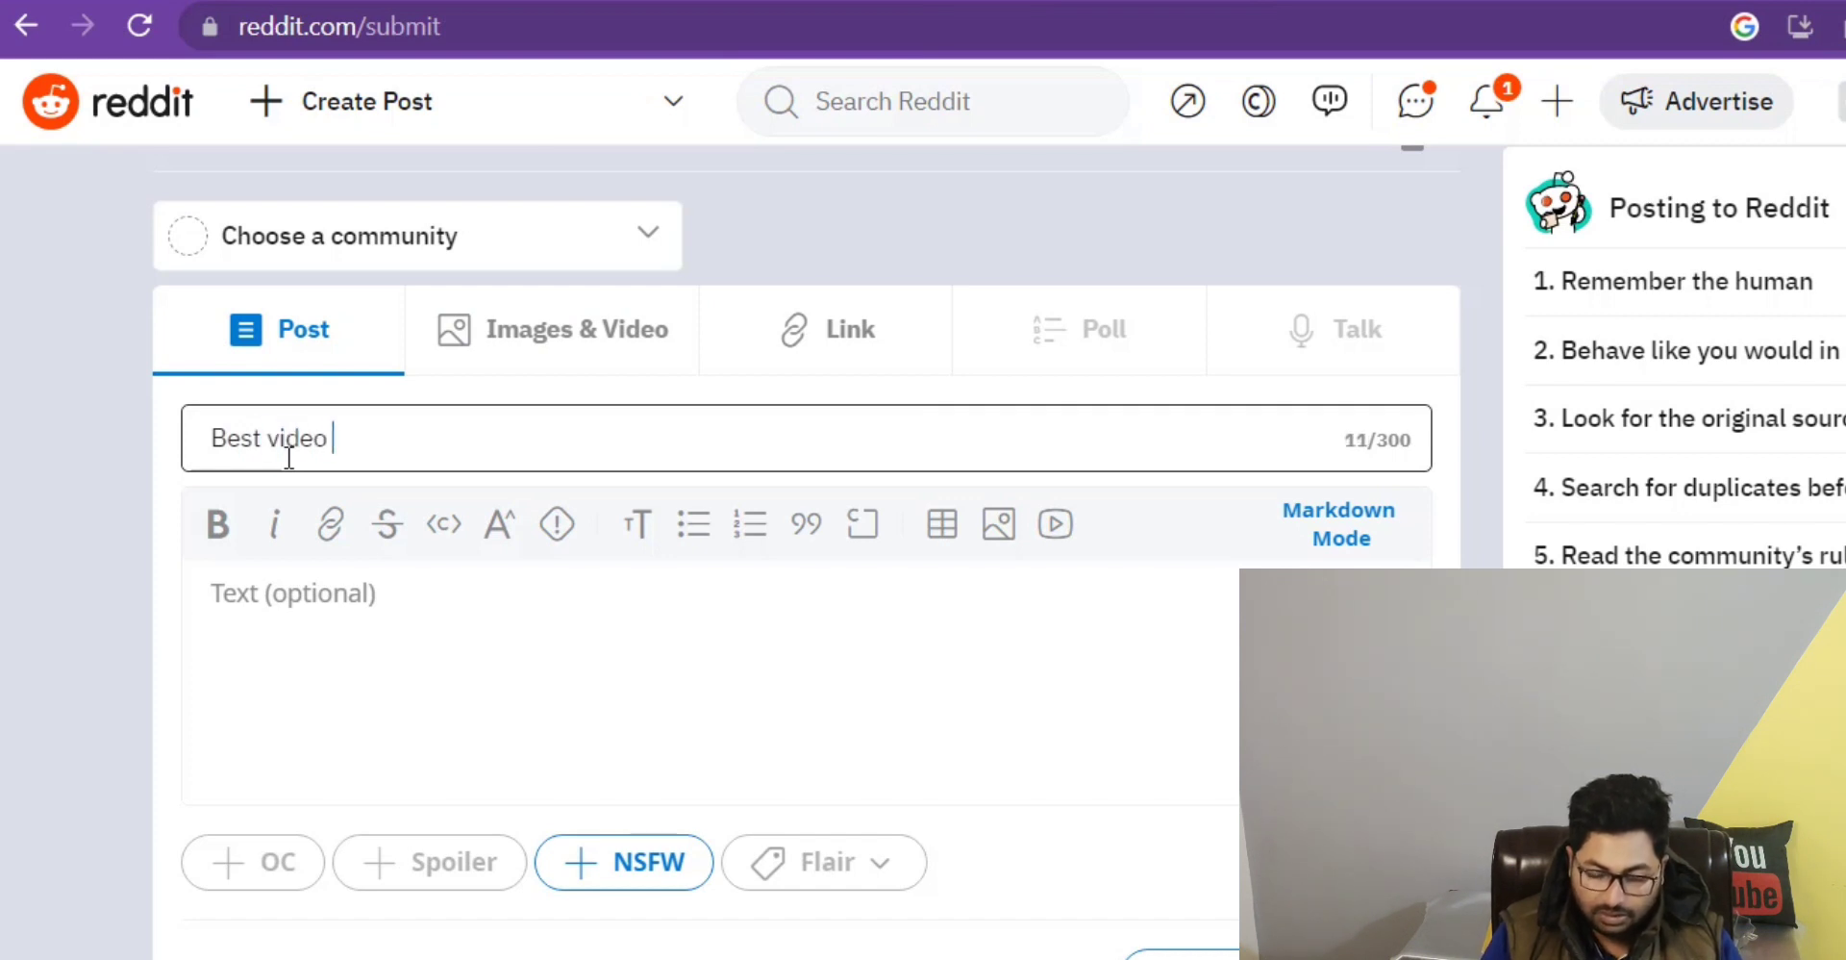
{"action": "type", "text": "edito"}
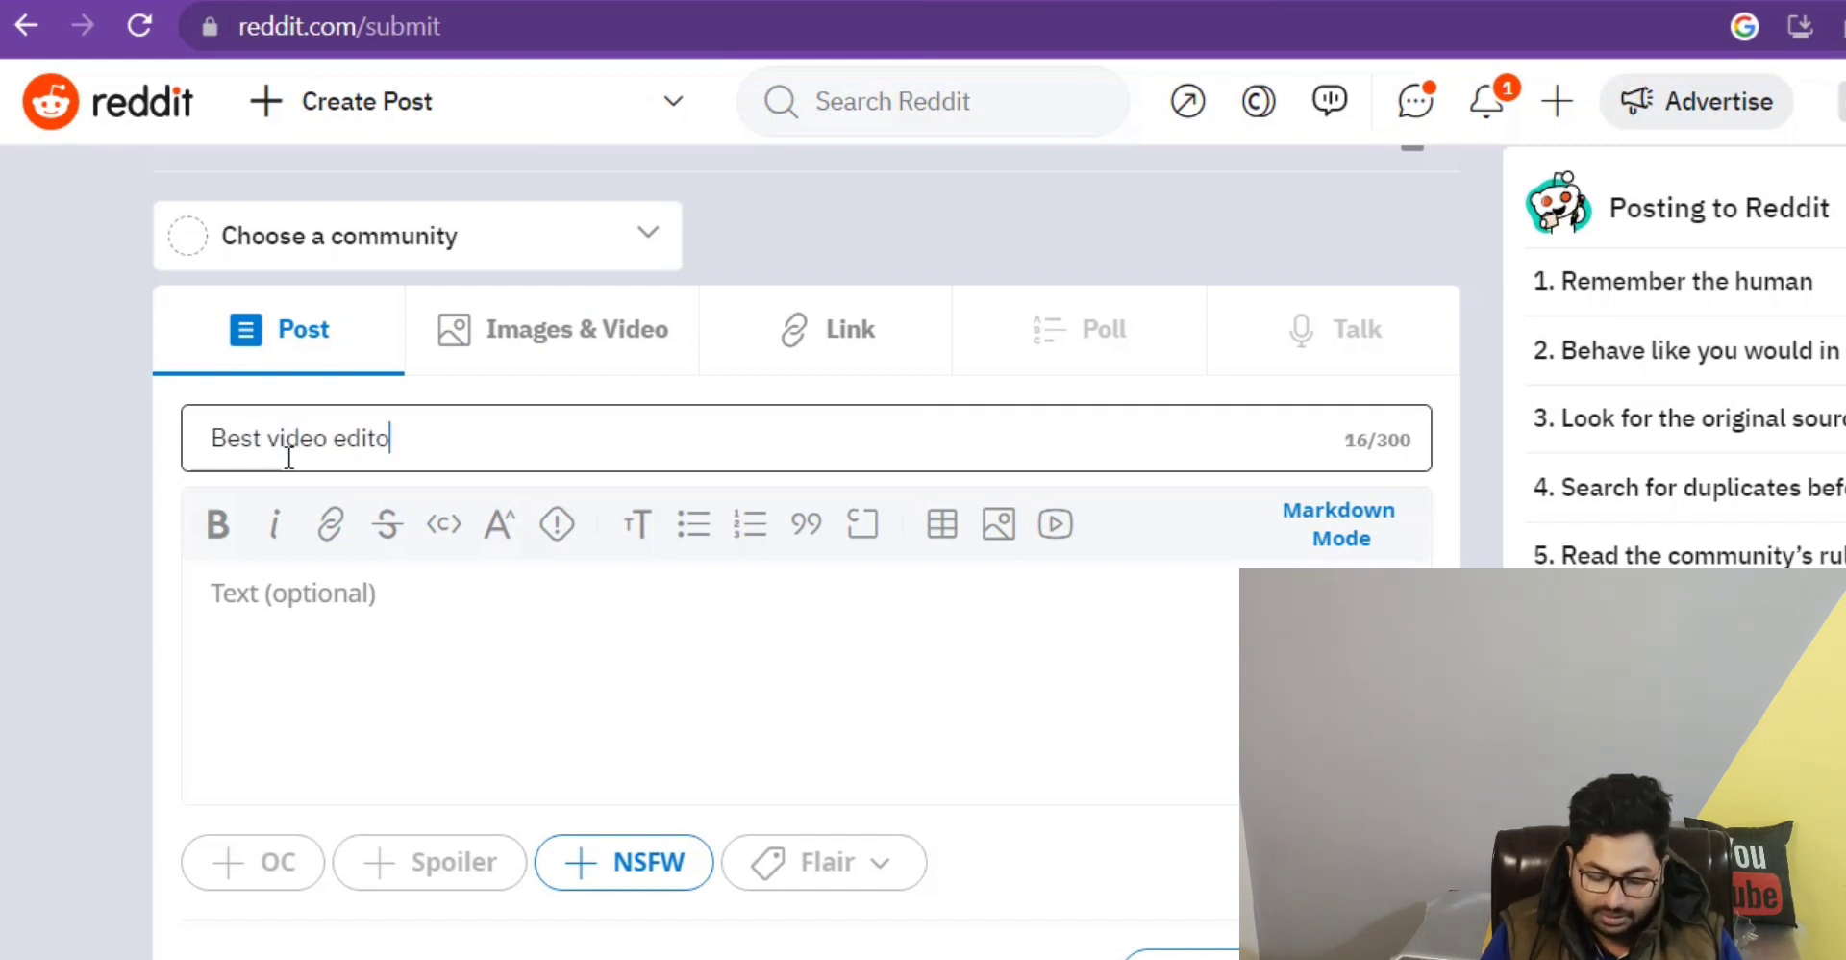
{"action": "type", "text": "r in 2023"}
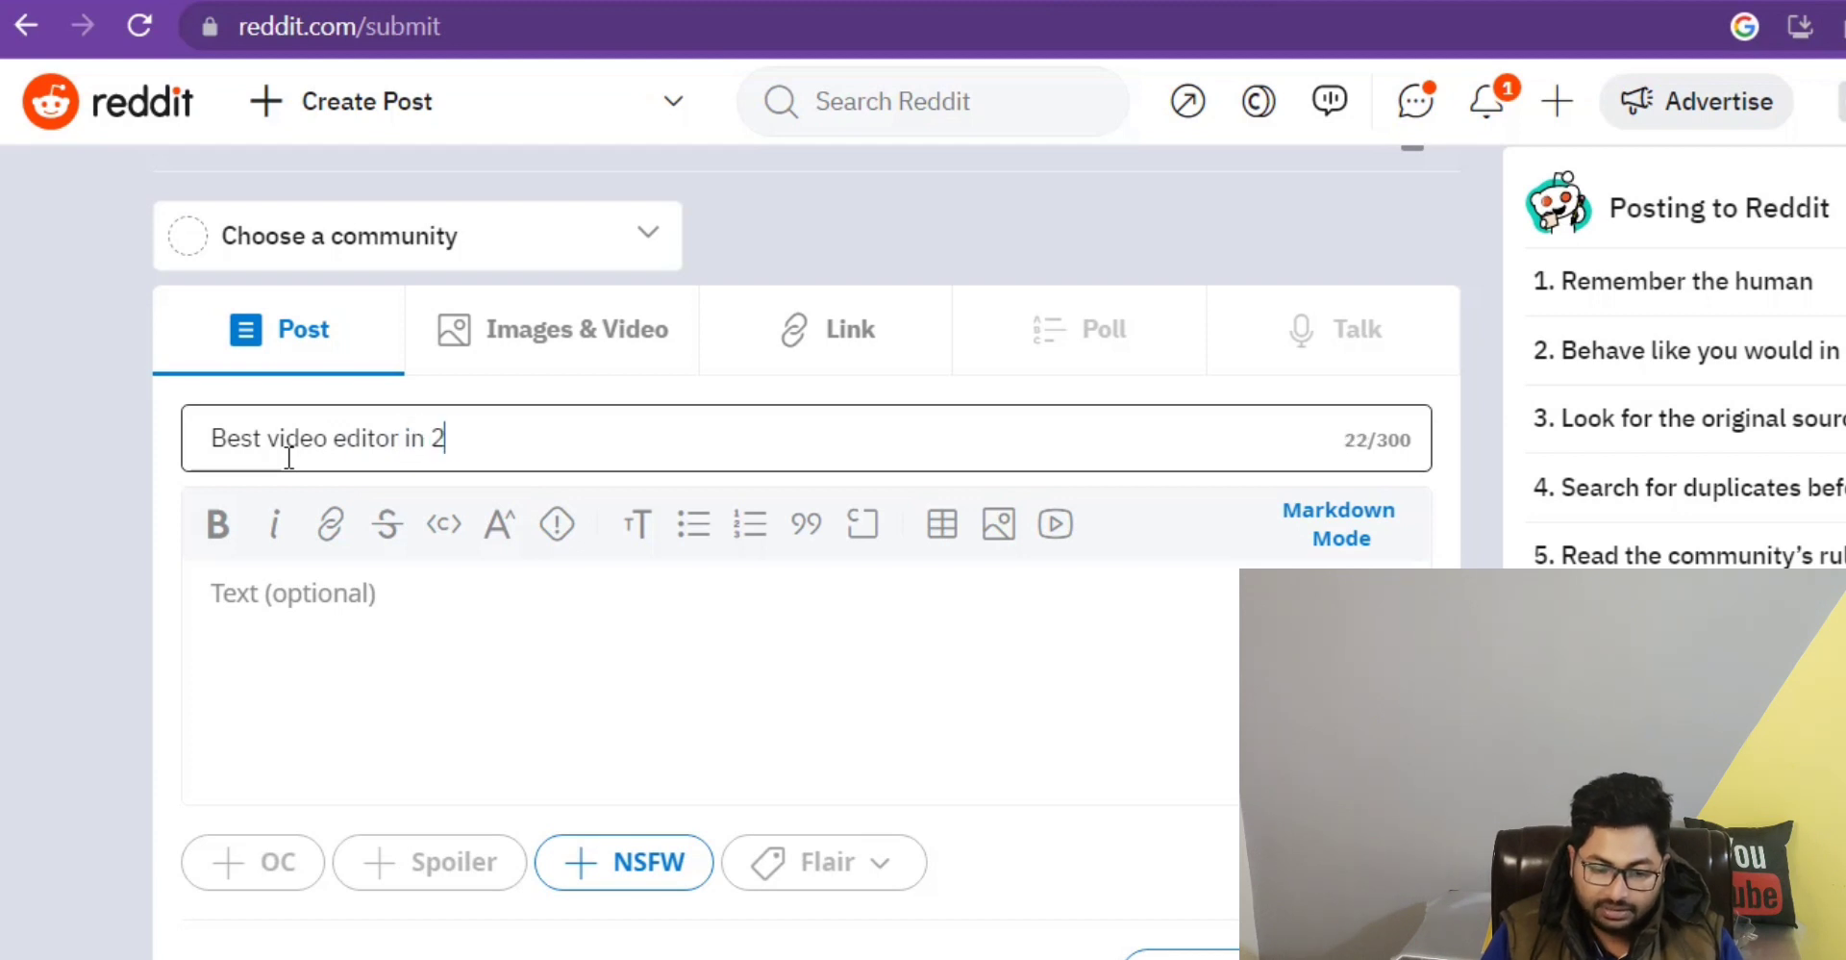
Step: Enter the placeholder body text "uidfudhfiuhfdhh" in the post and open the fields for inserting a link
{"action": "left_click", "coordinate": [305, 630]}
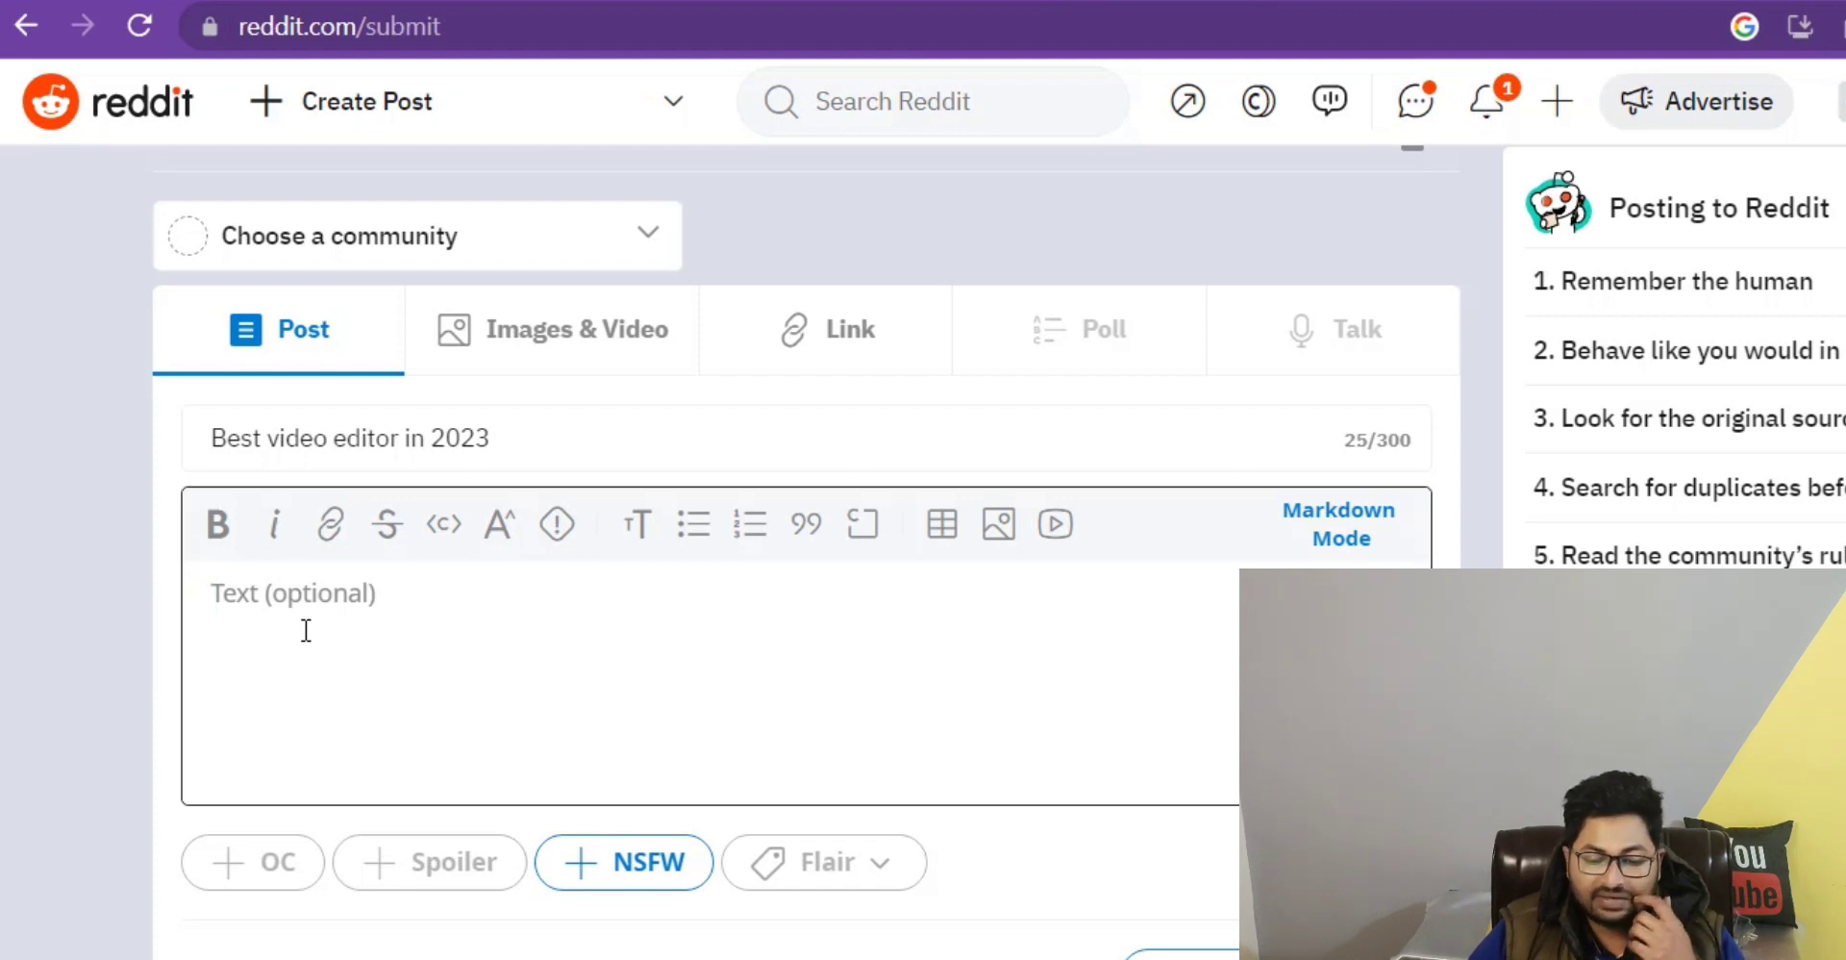
{"action": "type", "text": "uidfudhfiuhfdhh"}
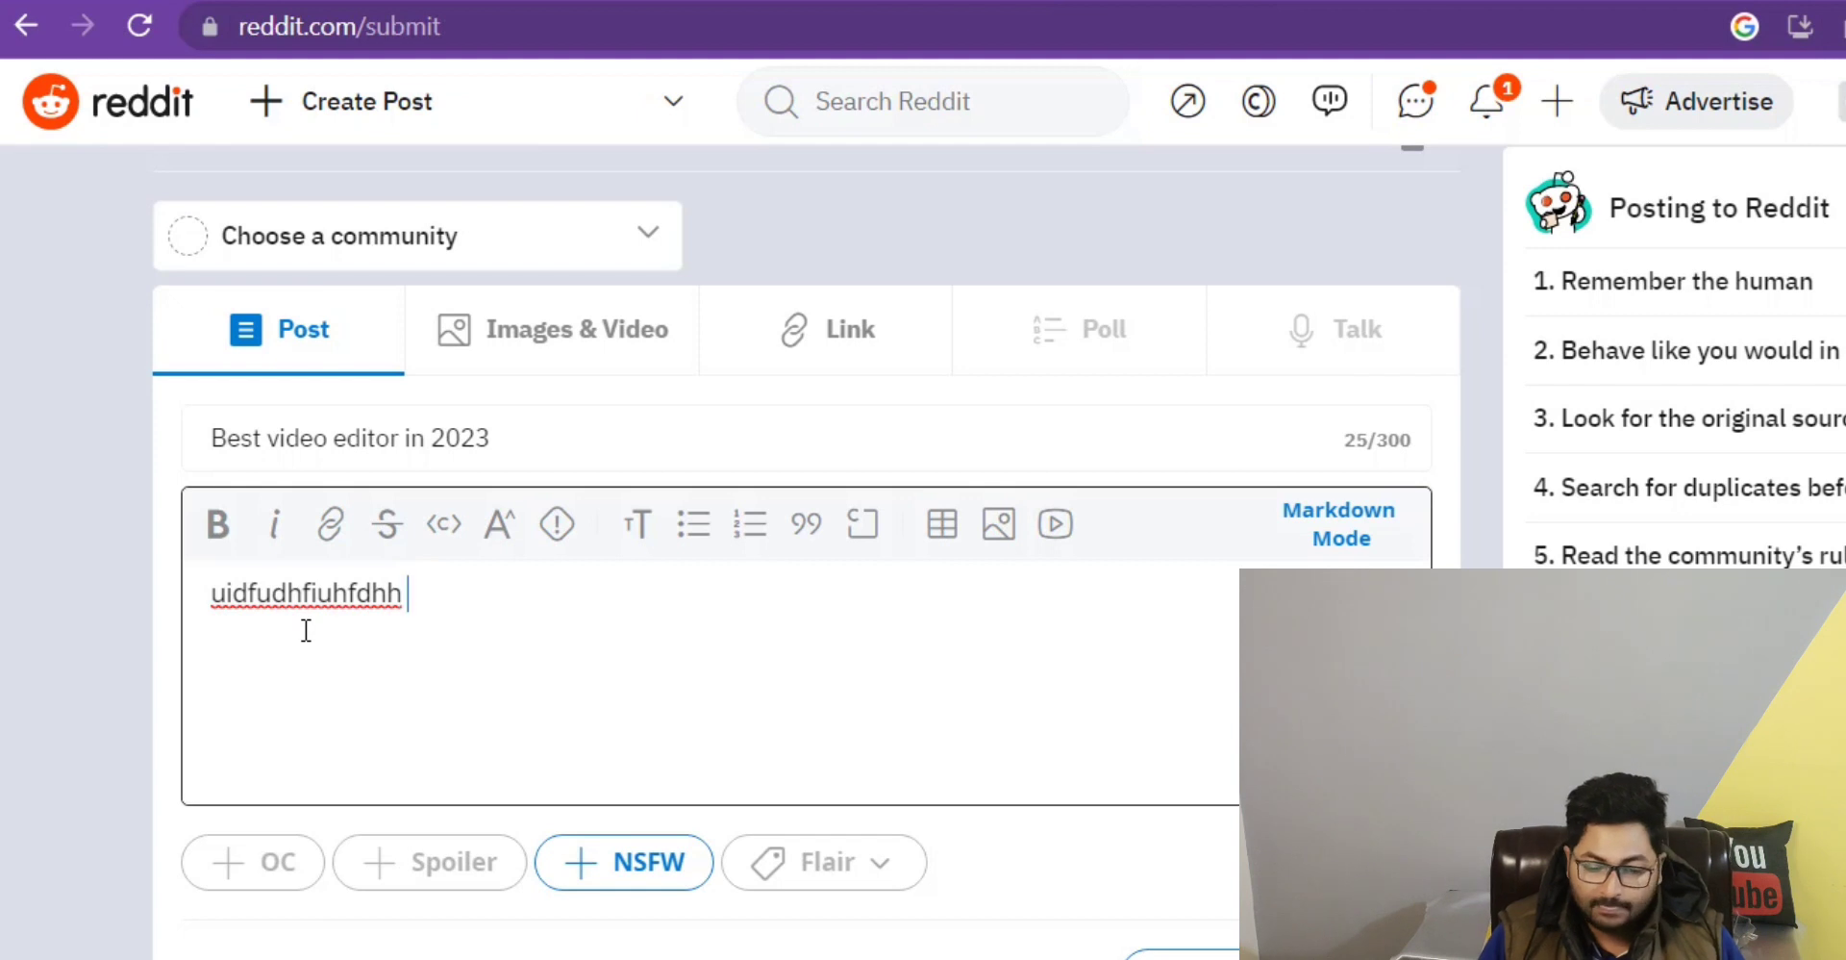
{"action": "left_click", "coordinate": [337, 527]}
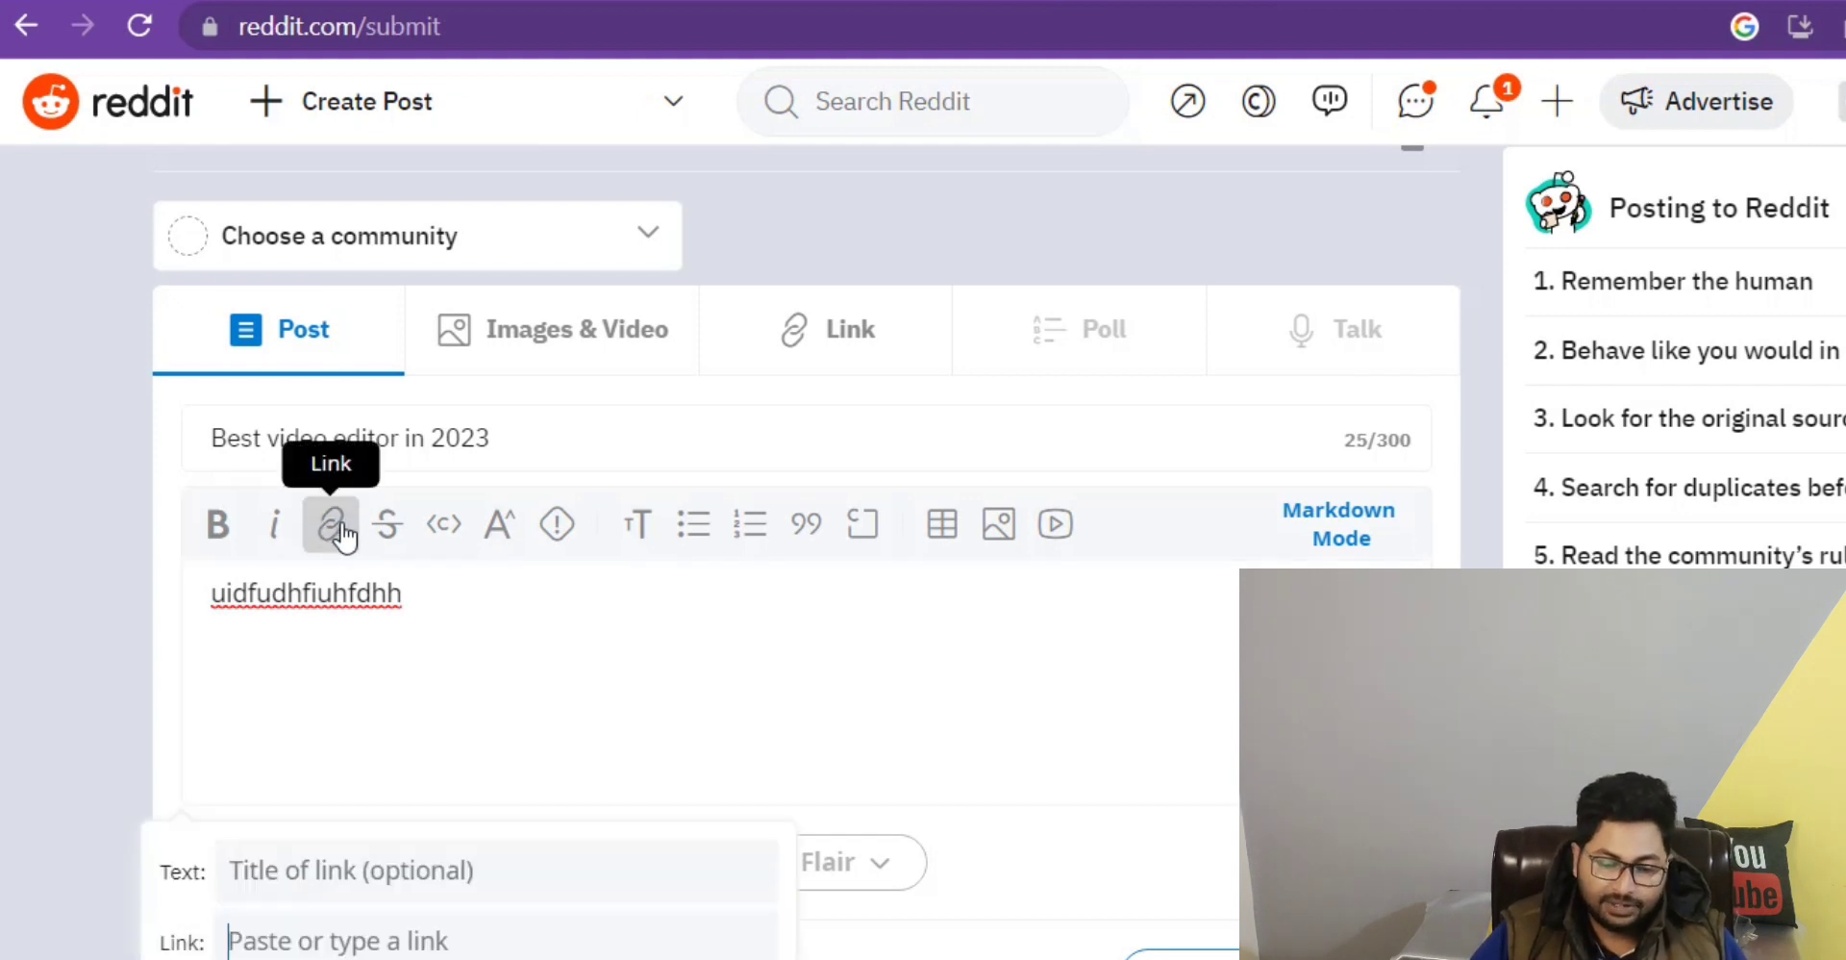
{"action": "left_click", "coordinate": [383, 873]}
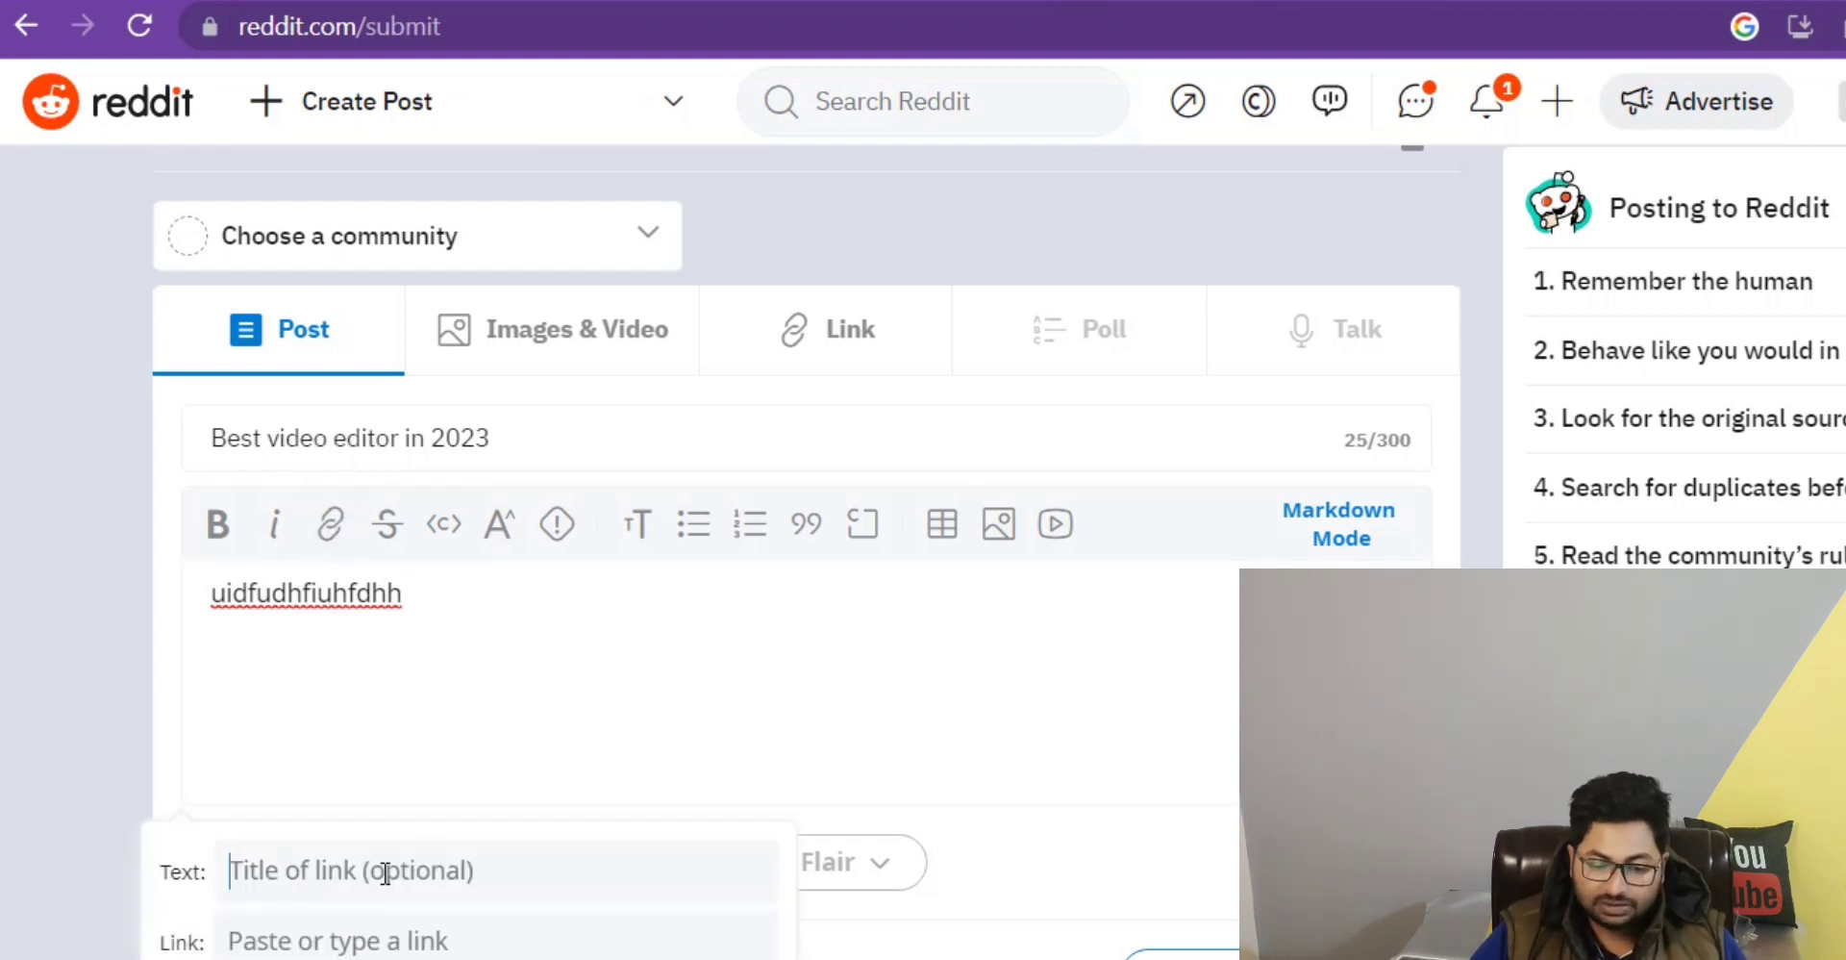
{"action": "left_click", "coordinate": [372, 941]}
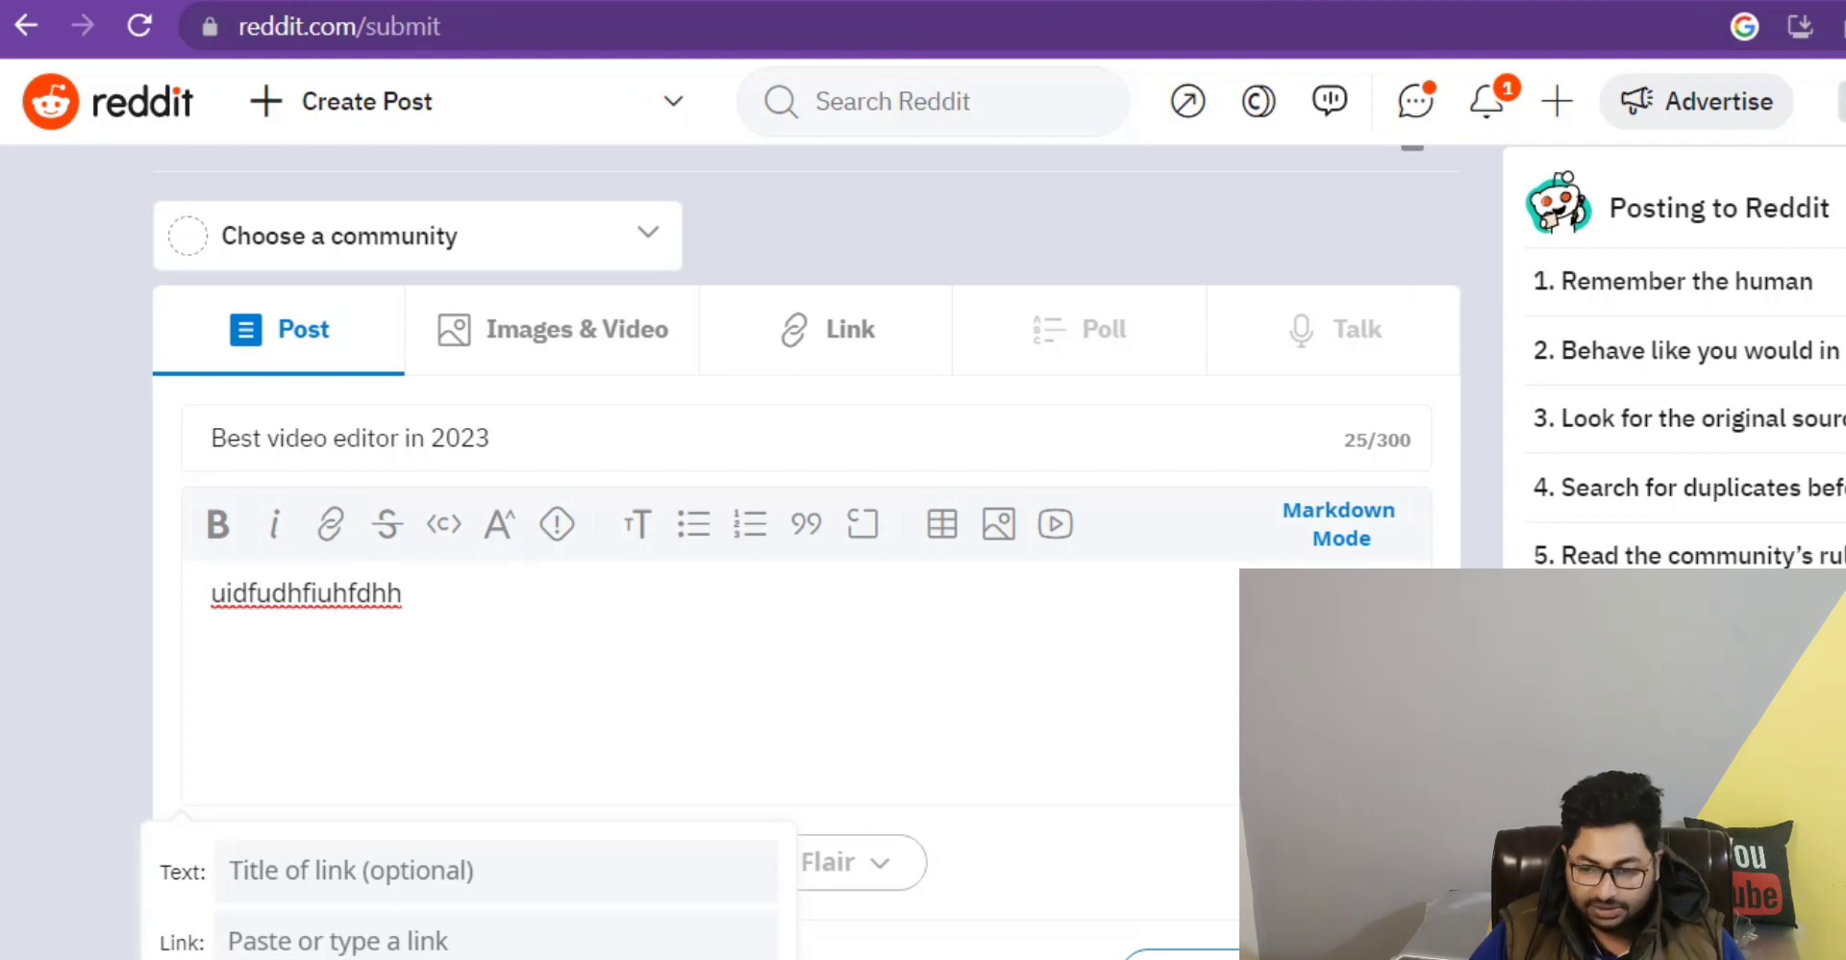
Step: Browse the videos in Digital Helping's "Fiverr Affiliate" playlist on YouTube
{"action": "left_click", "coordinate": [1537, 5]}
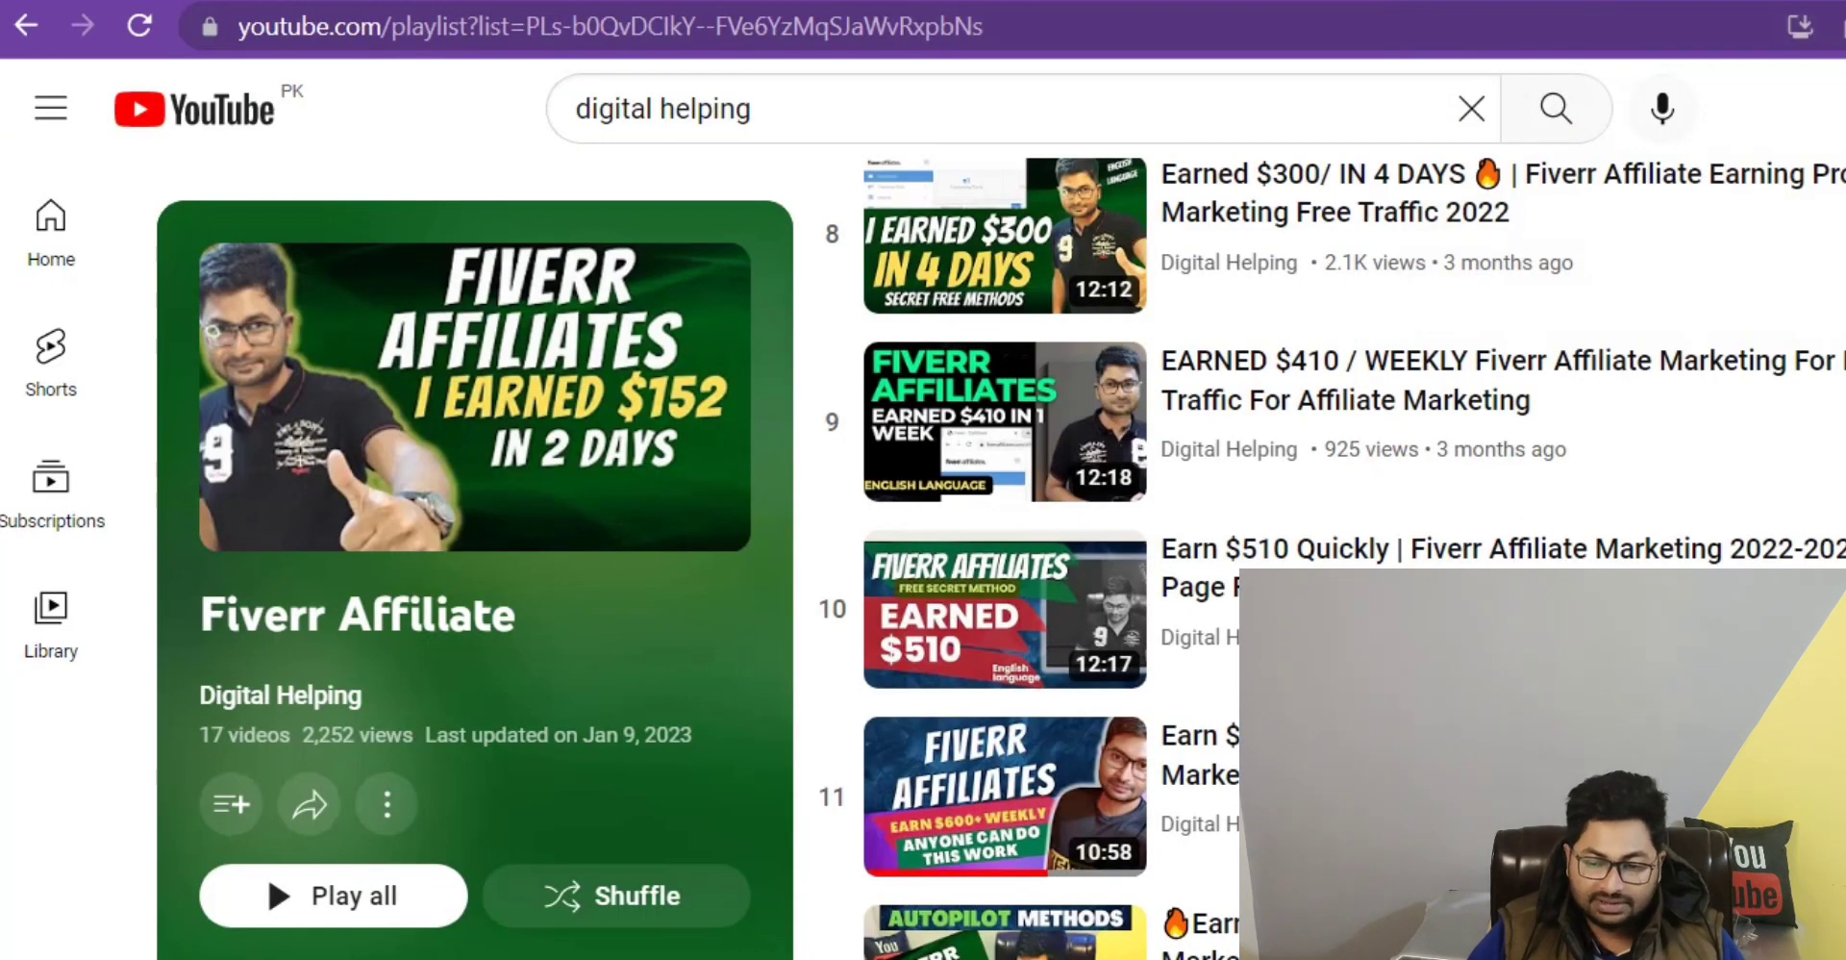
{"action": "scroll", "coordinate": [1333, 558], "scroll_direction": "down", "scroll_amount": 6}
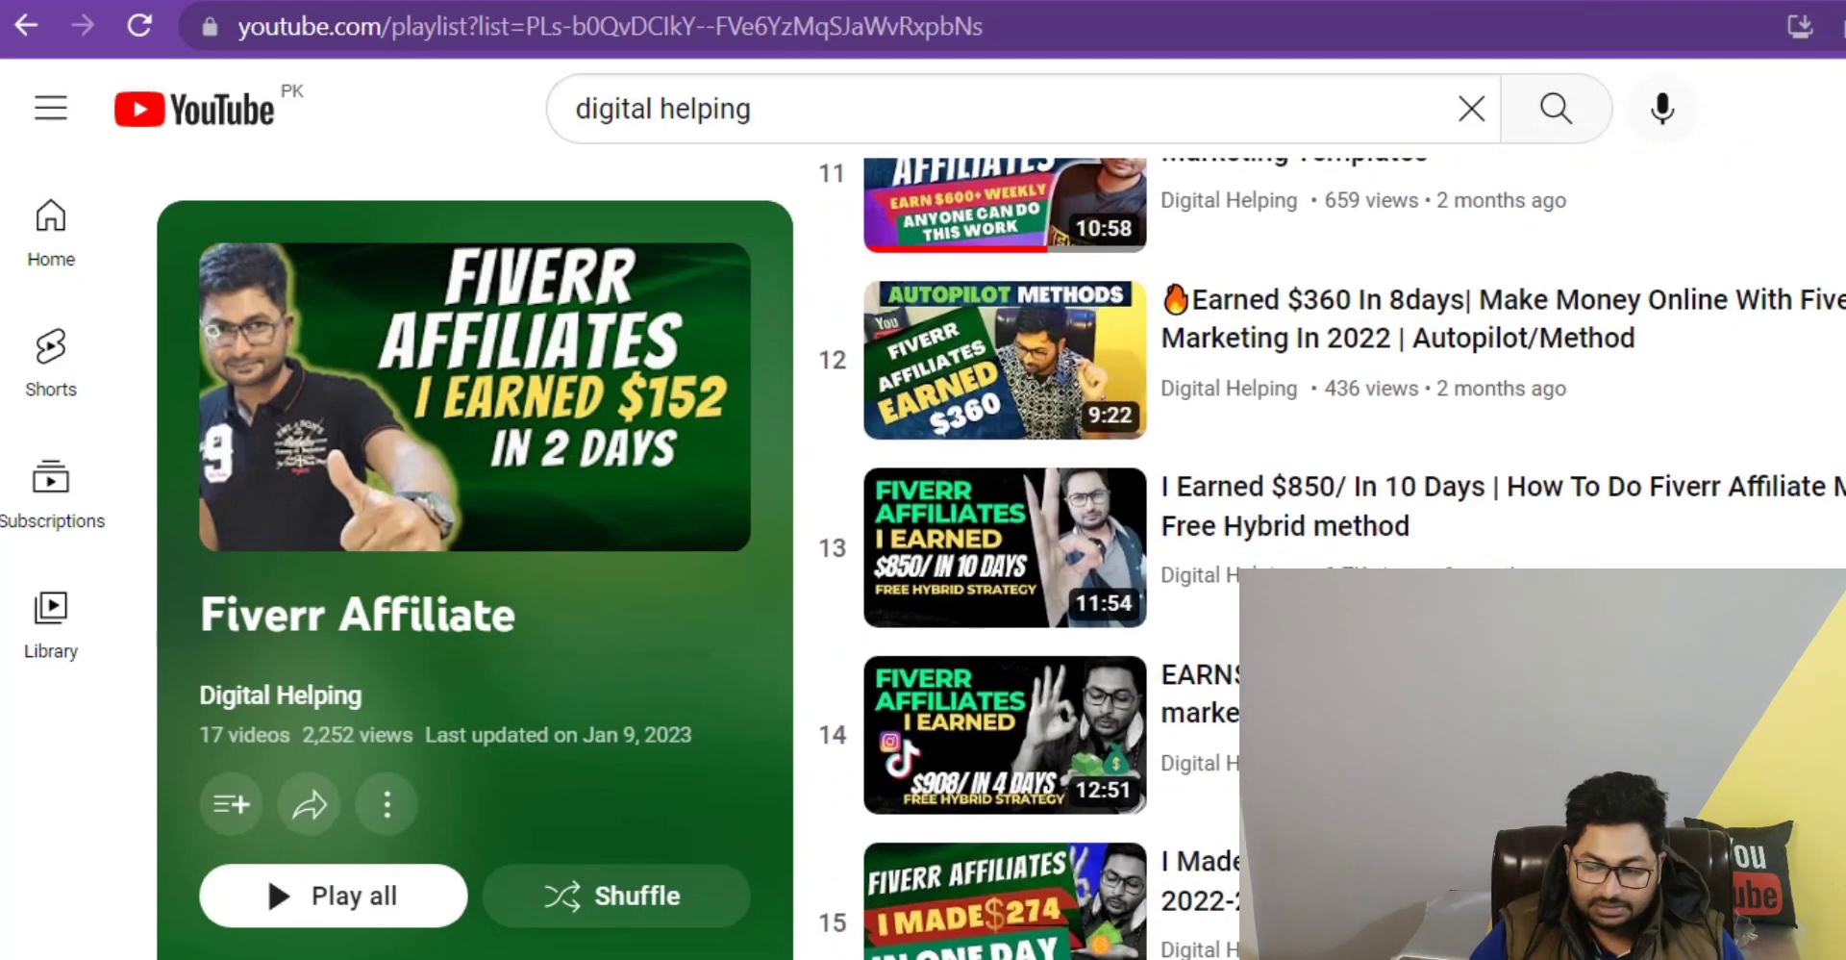
{"action": "scroll", "coordinate": [1333, 558], "scroll_direction": "down", "scroll_amount": 3}
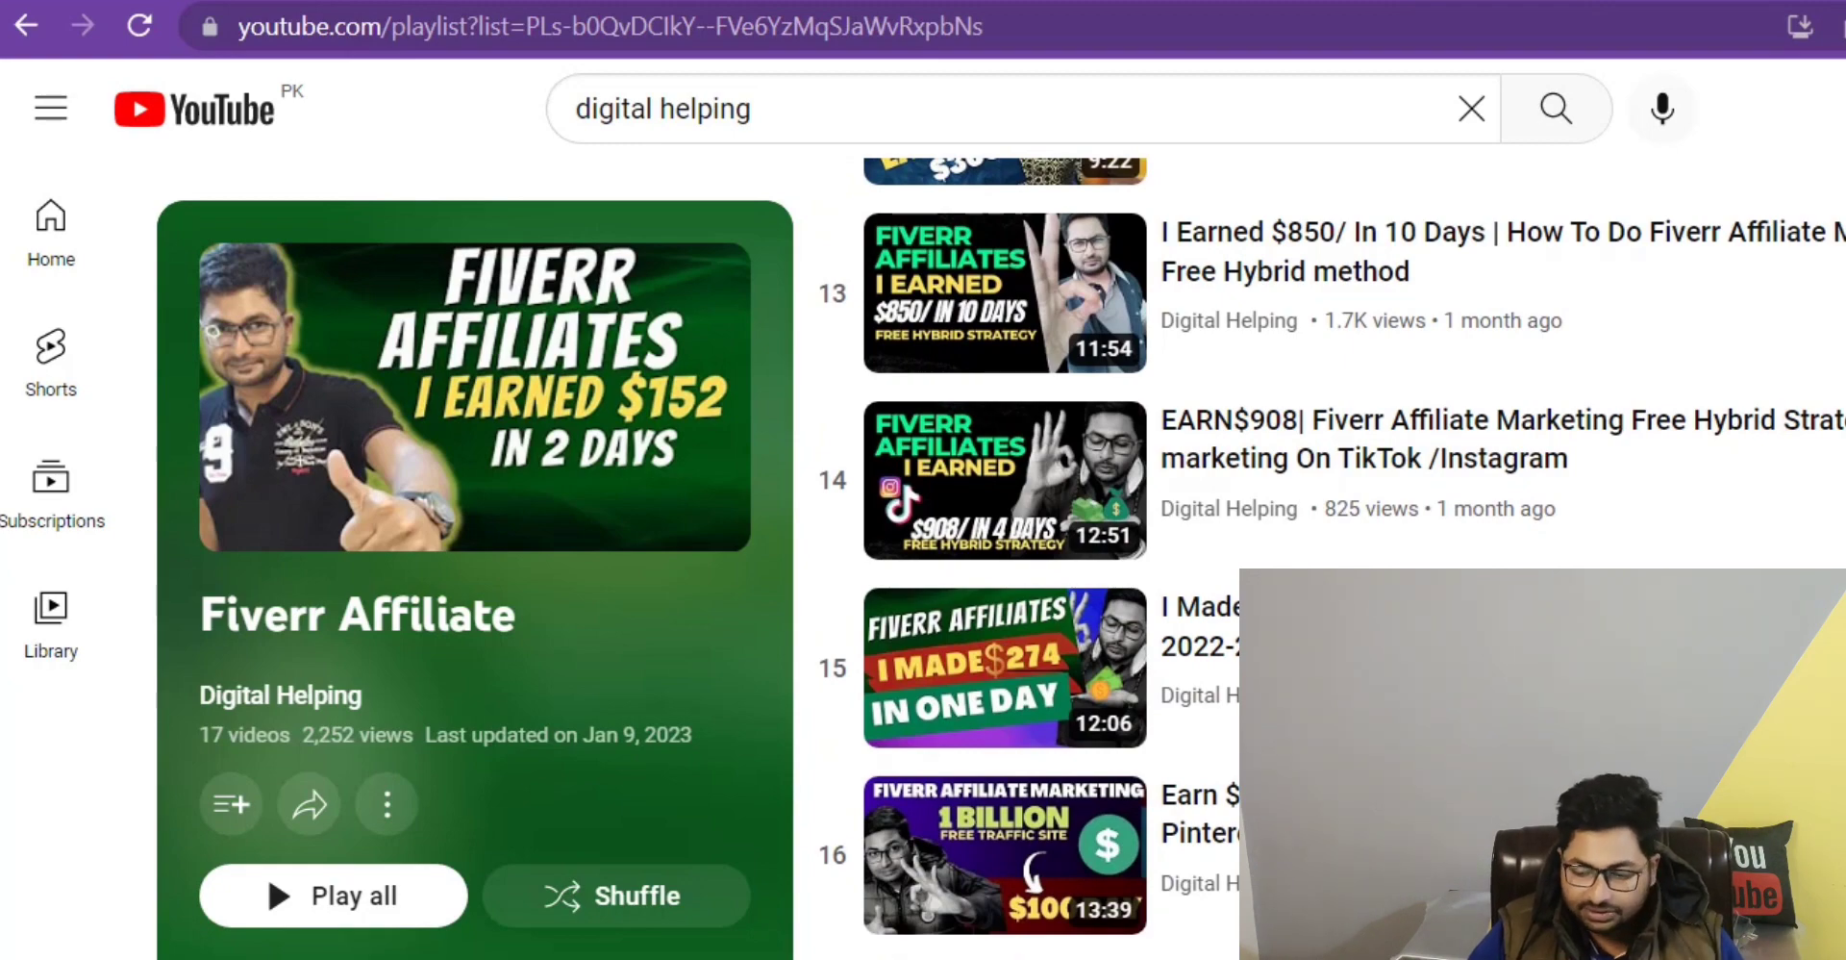
{"action": "scroll", "coordinate": [1005, 558], "scroll_direction": "up", "scroll_amount": 3}
{"action": "scroll", "coordinate": [1462, 308], "scroll_direction": "up", "scroll_amount": 13}
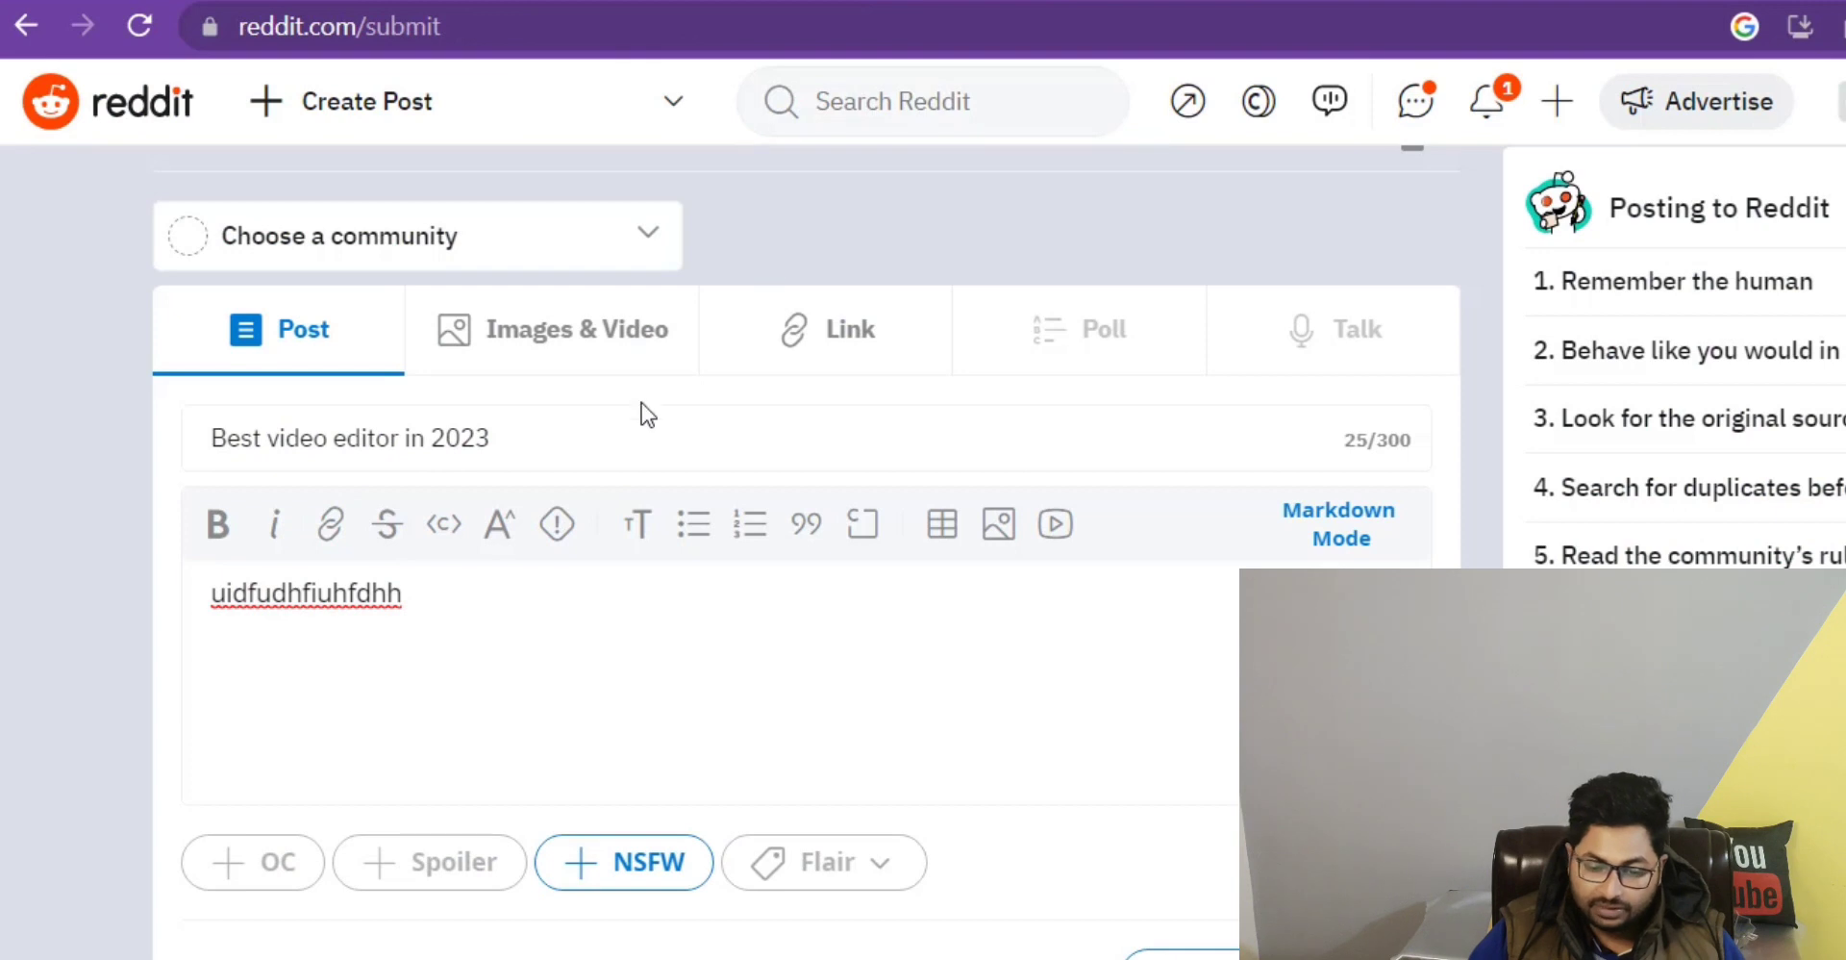
Step: Show the link version of the Reddit post and highlight its landing page URL and title
{"action": "left_click", "coordinate": [475, 623]}
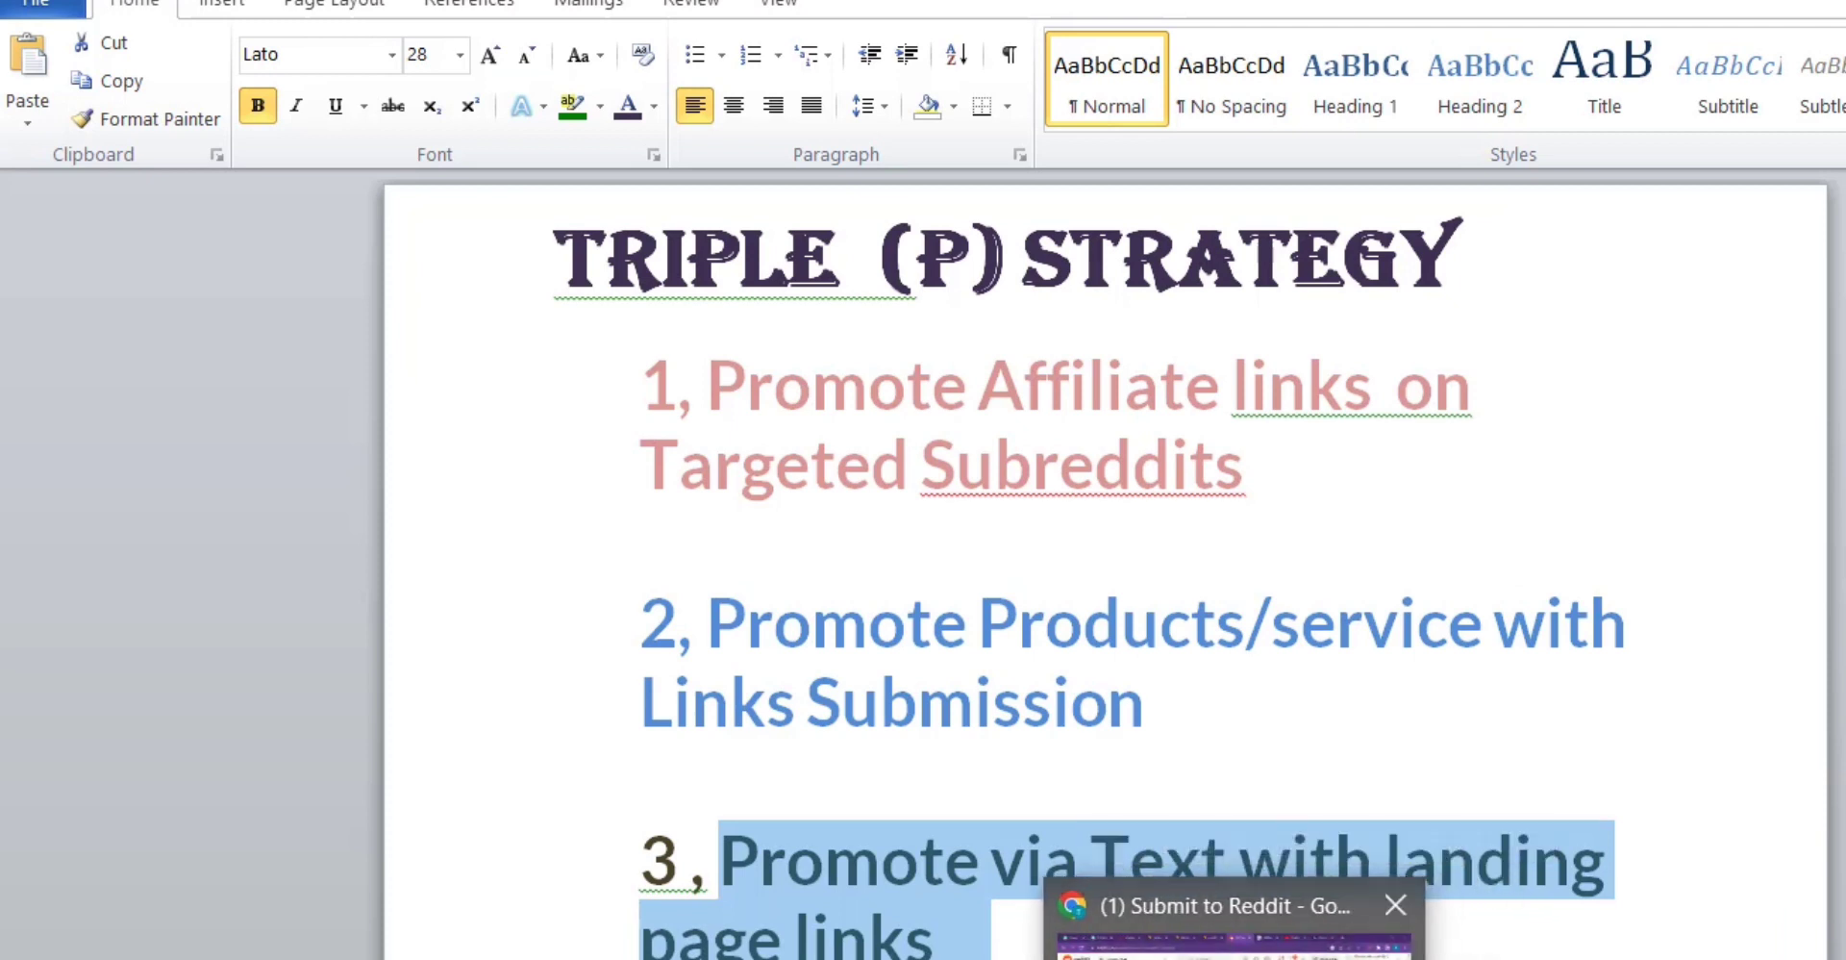
{"action": "left_click", "coordinate": [1233, 938]}
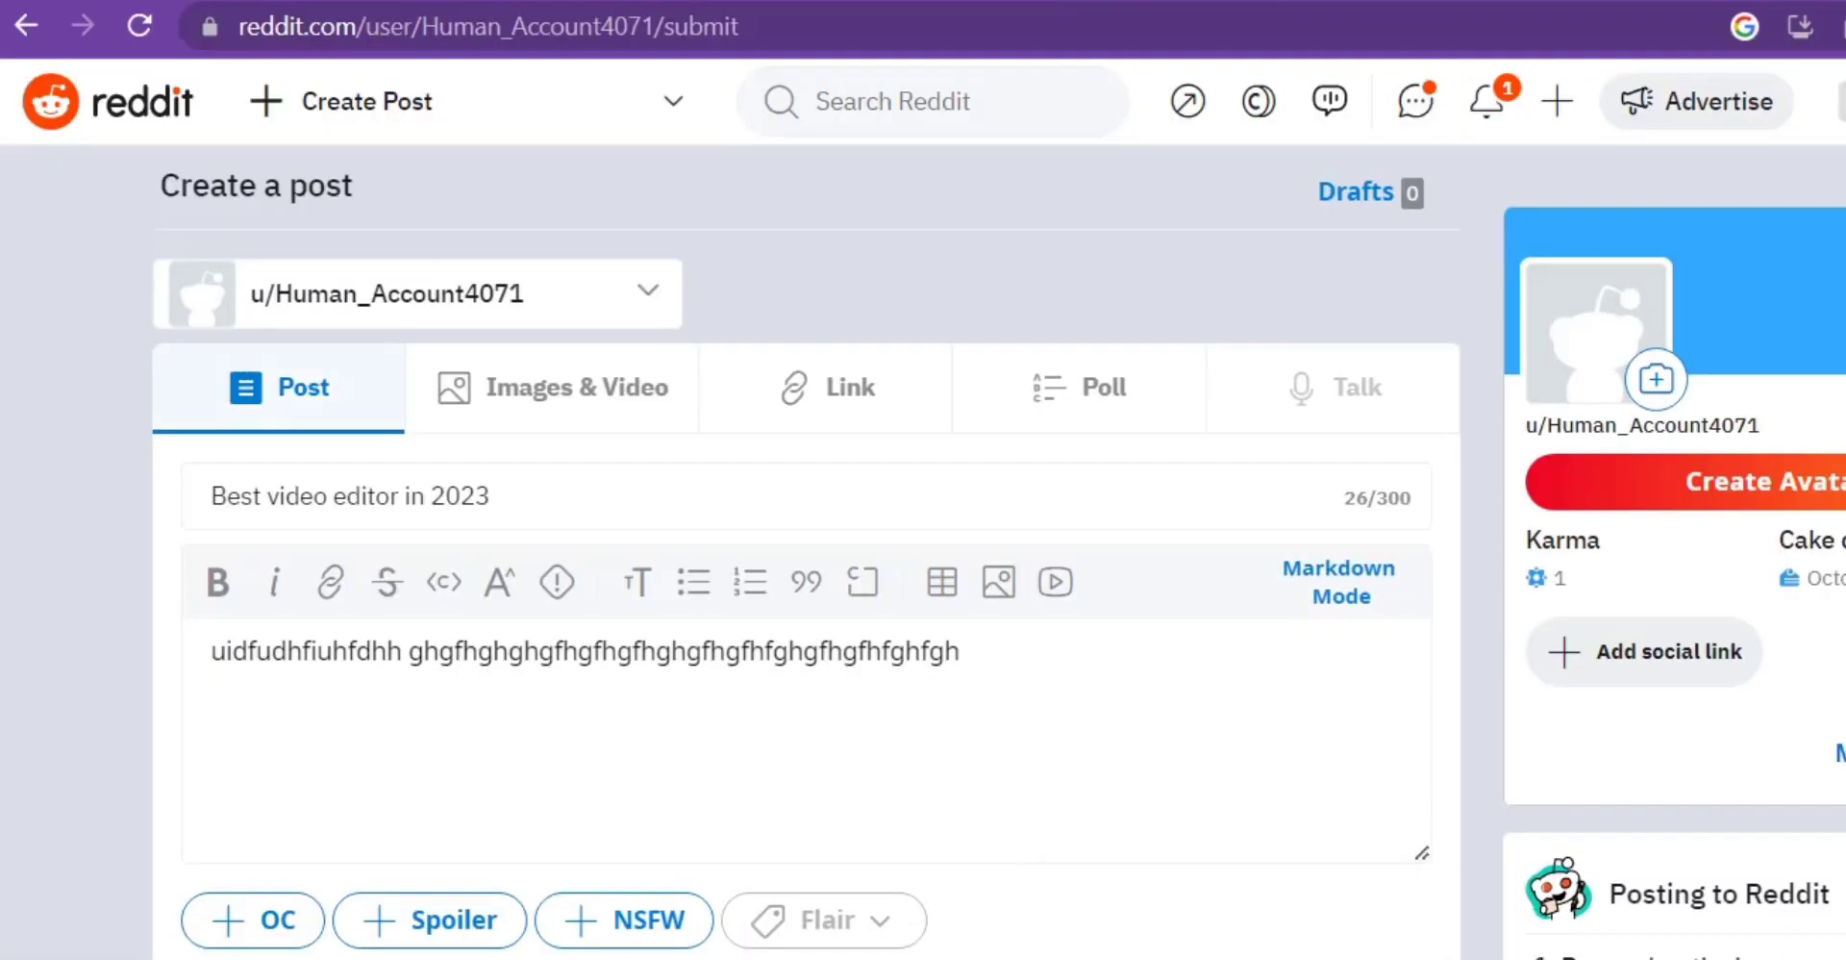
{"action": "left_click", "coordinate": [793, 412]}
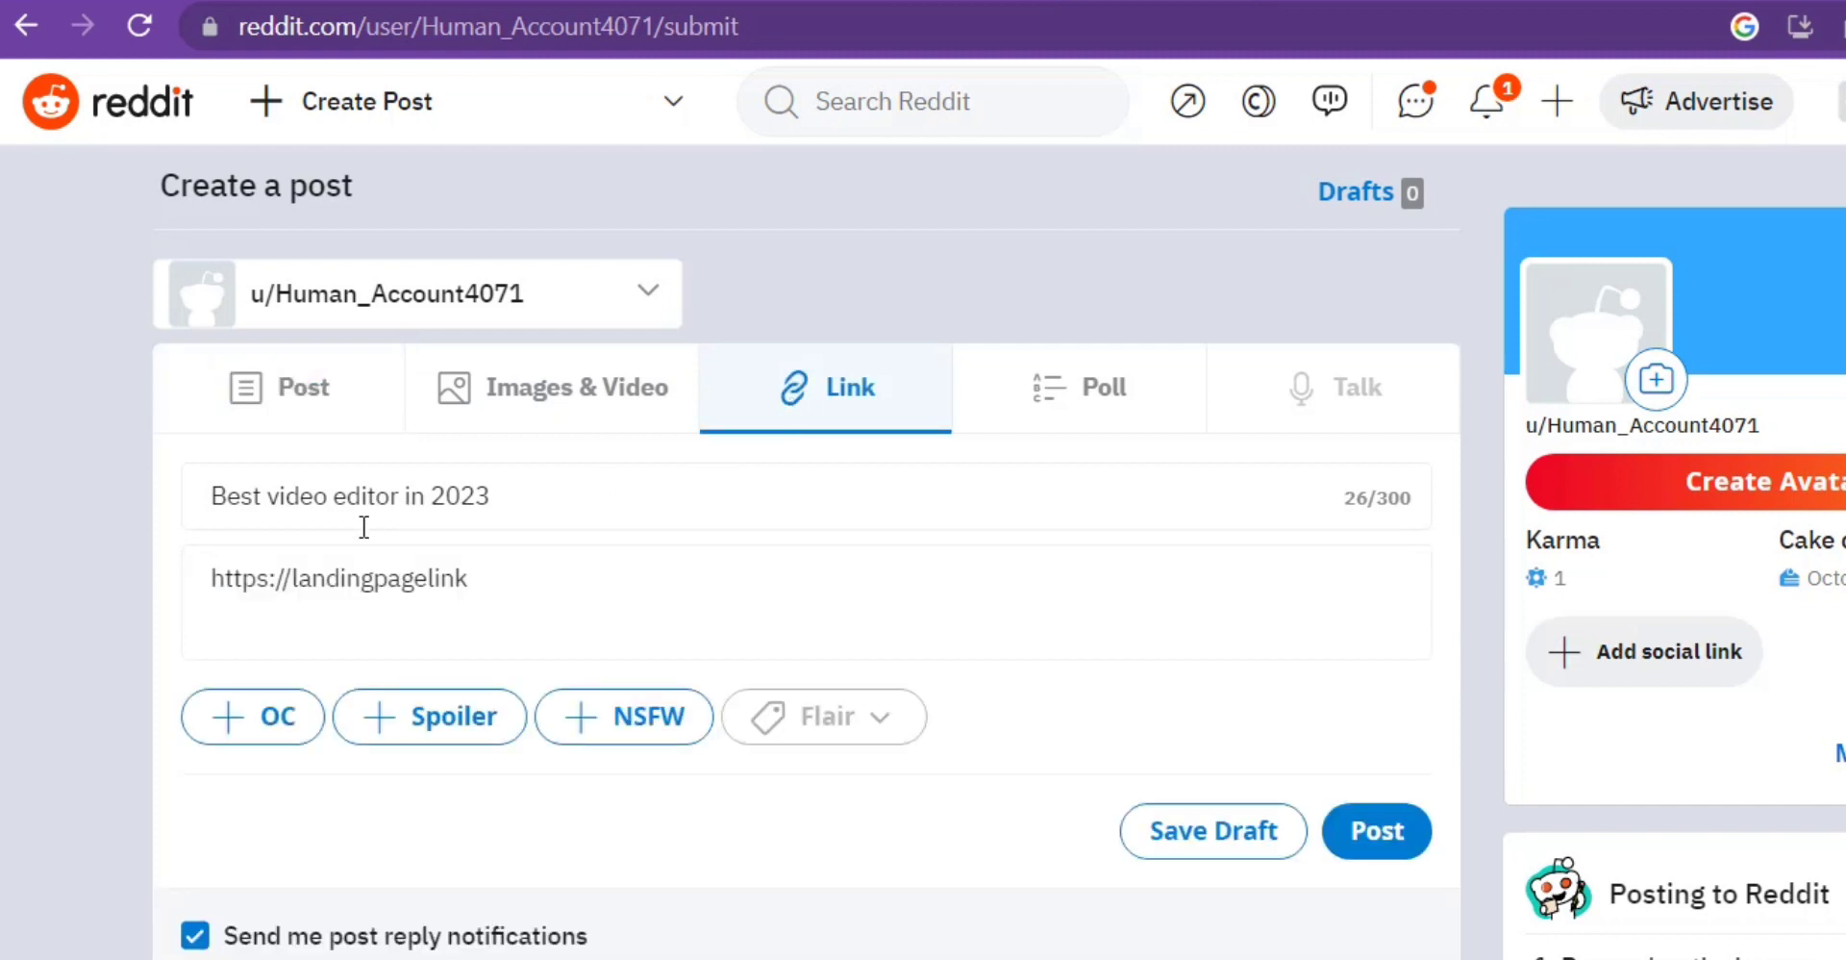
{"action": "left_click_drag", "start_coordinate": [210, 575], "coordinate": [486, 596]}
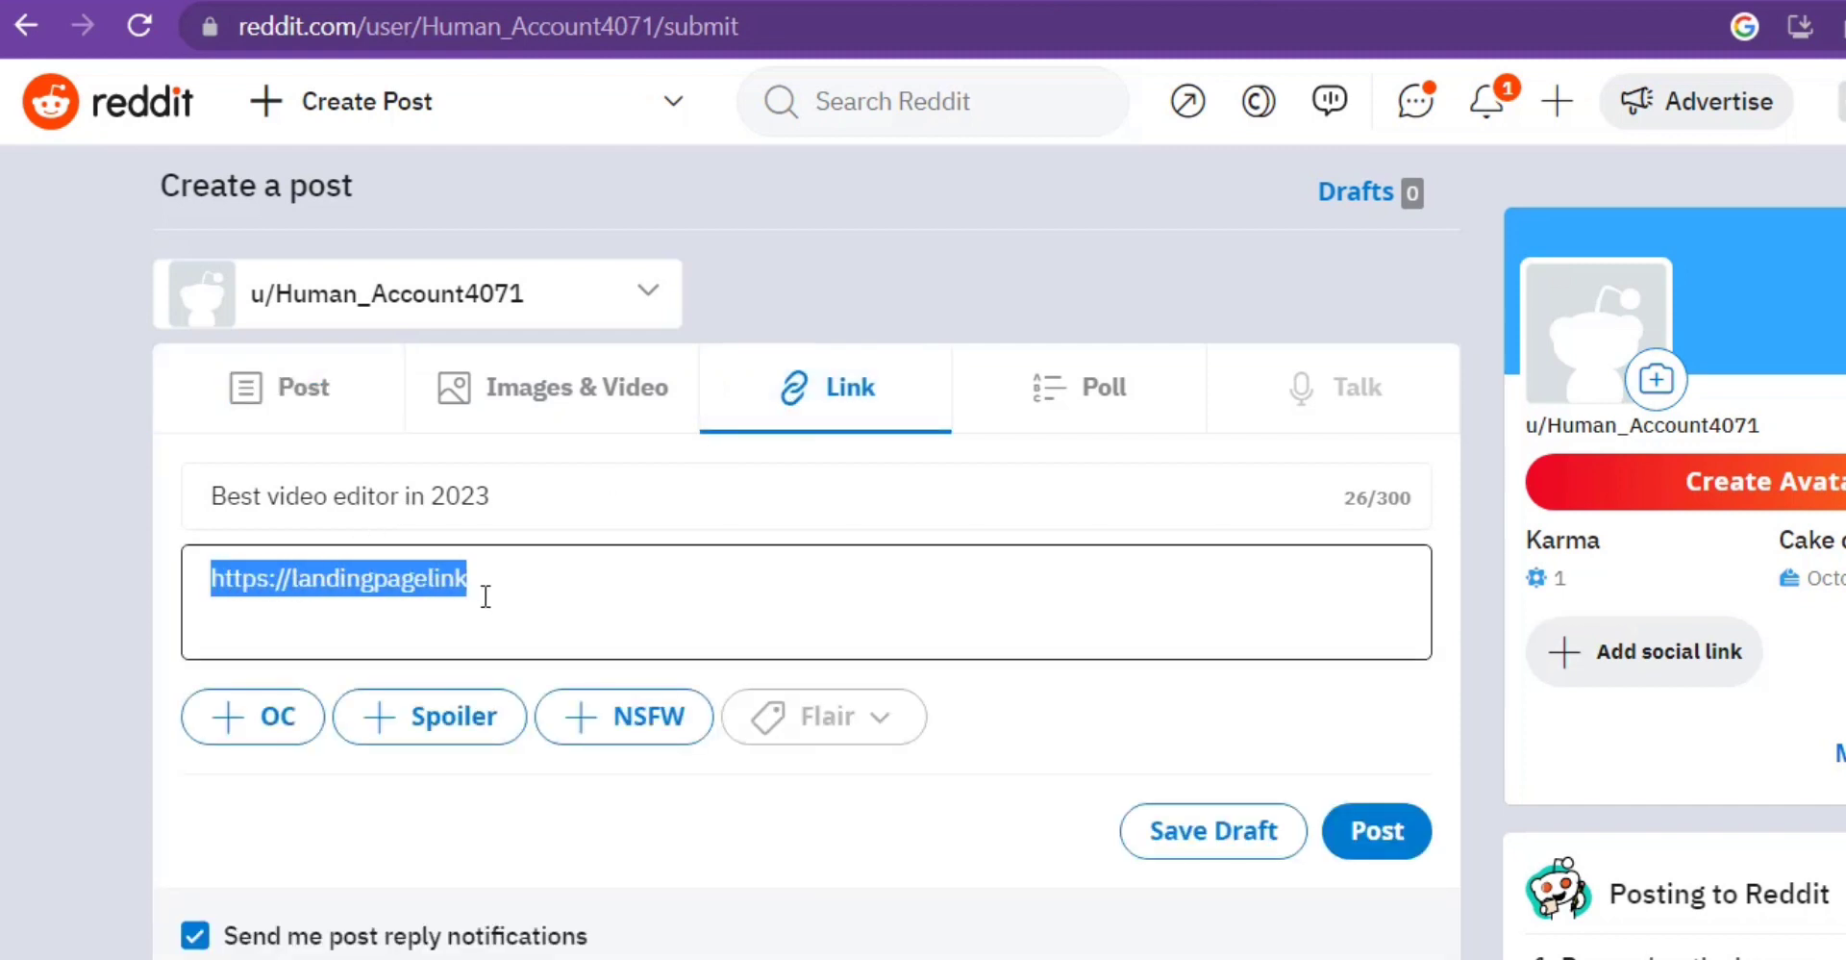
{"action": "left_click_drag", "start_coordinate": [213, 495], "coordinate": [517, 505]}
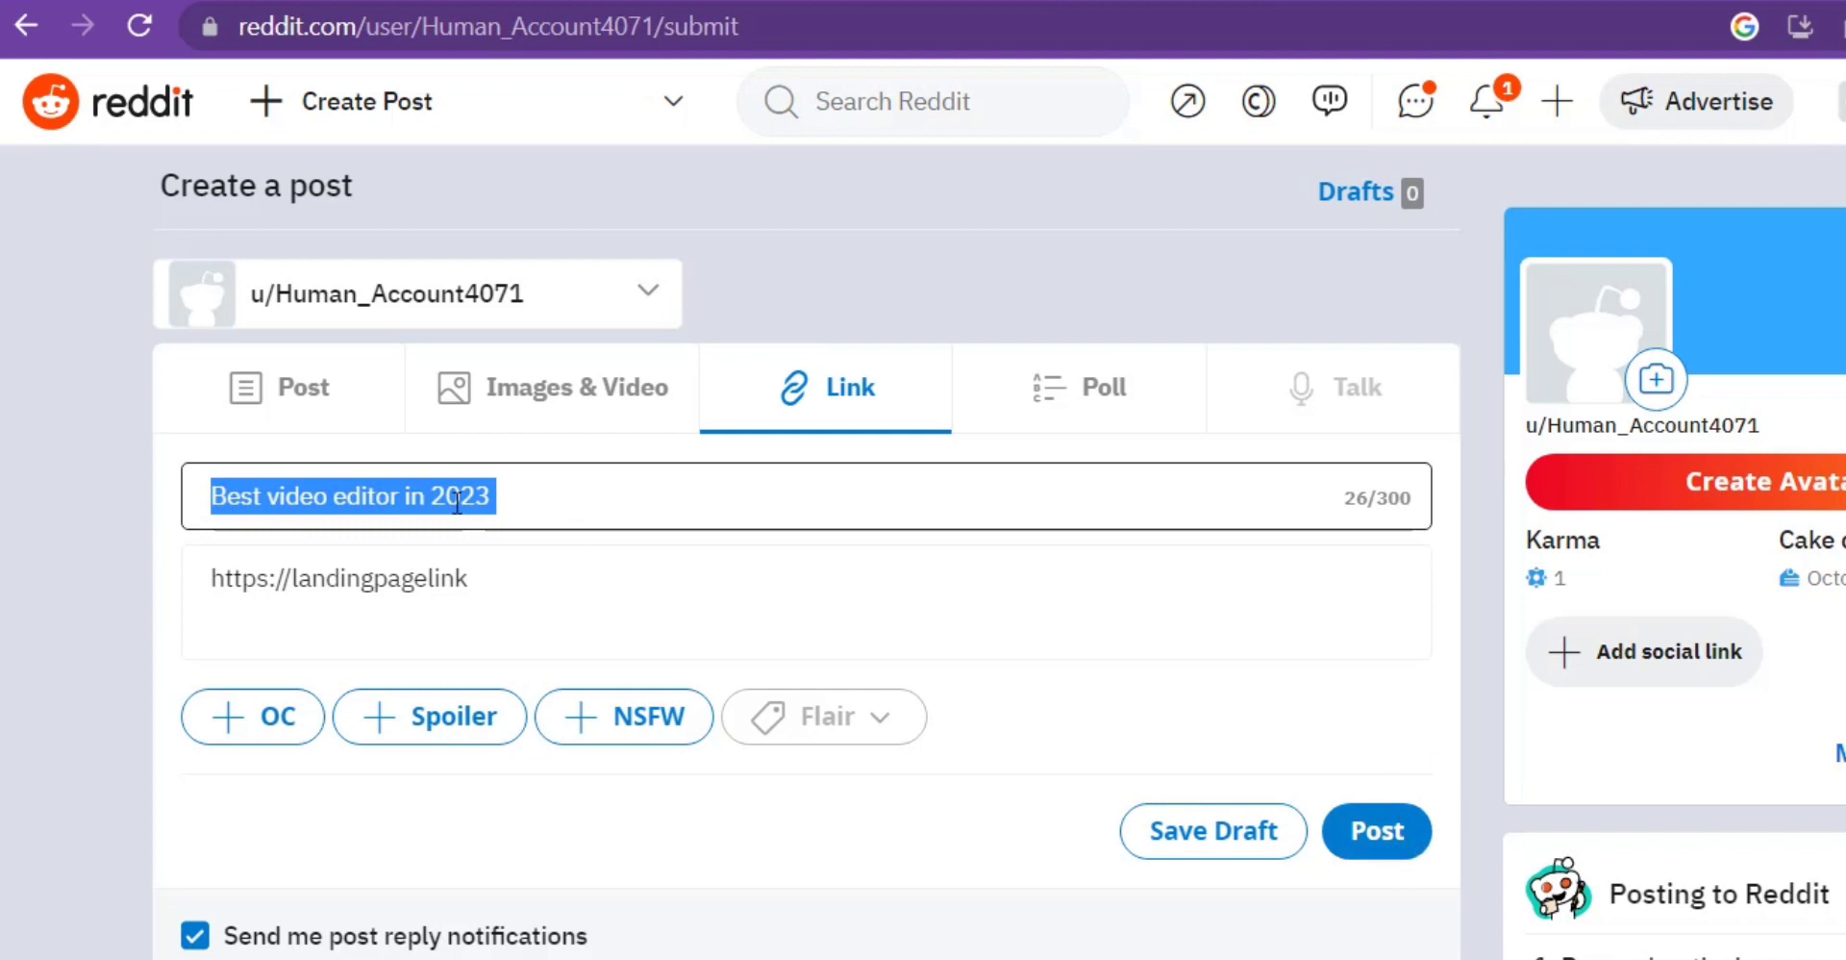
Step: Return to the text version of the post and append "( LANDING PAGE)" to the end of its body
{"action": "left_click", "coordinate": [298, 413]}
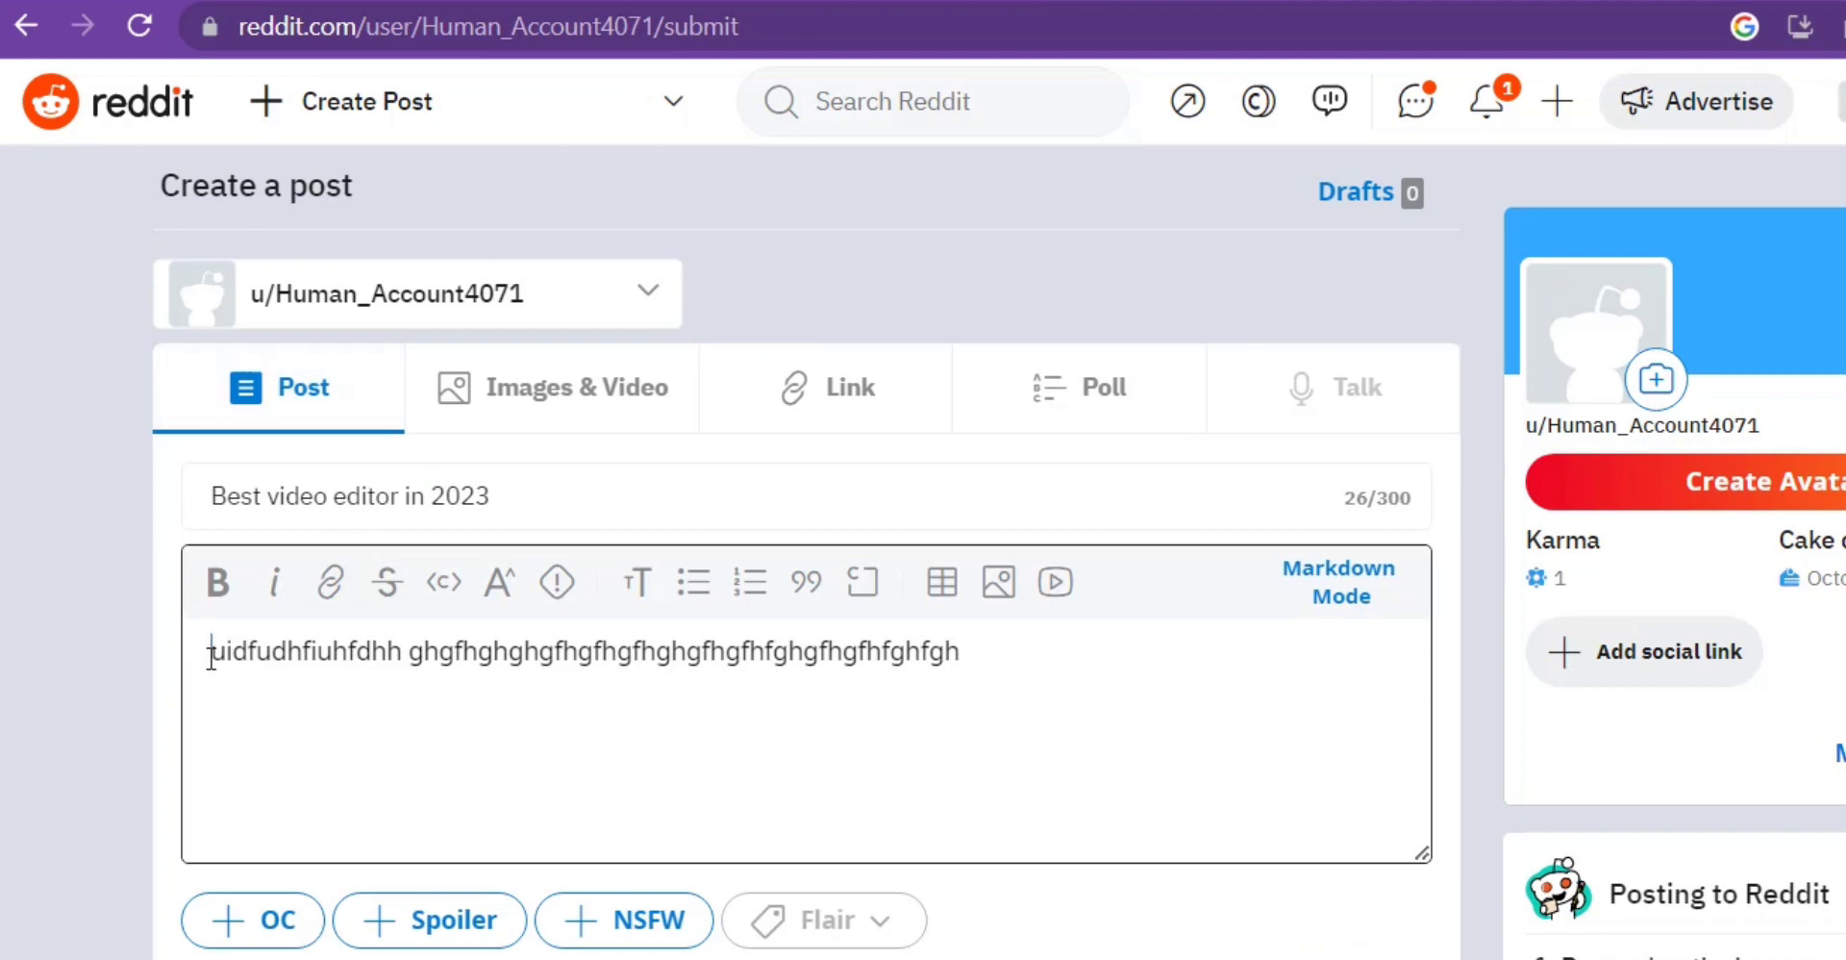
{"action": "left_click_drag", "start_coordinate": [213, 650], "coordinate": [980, 681]}
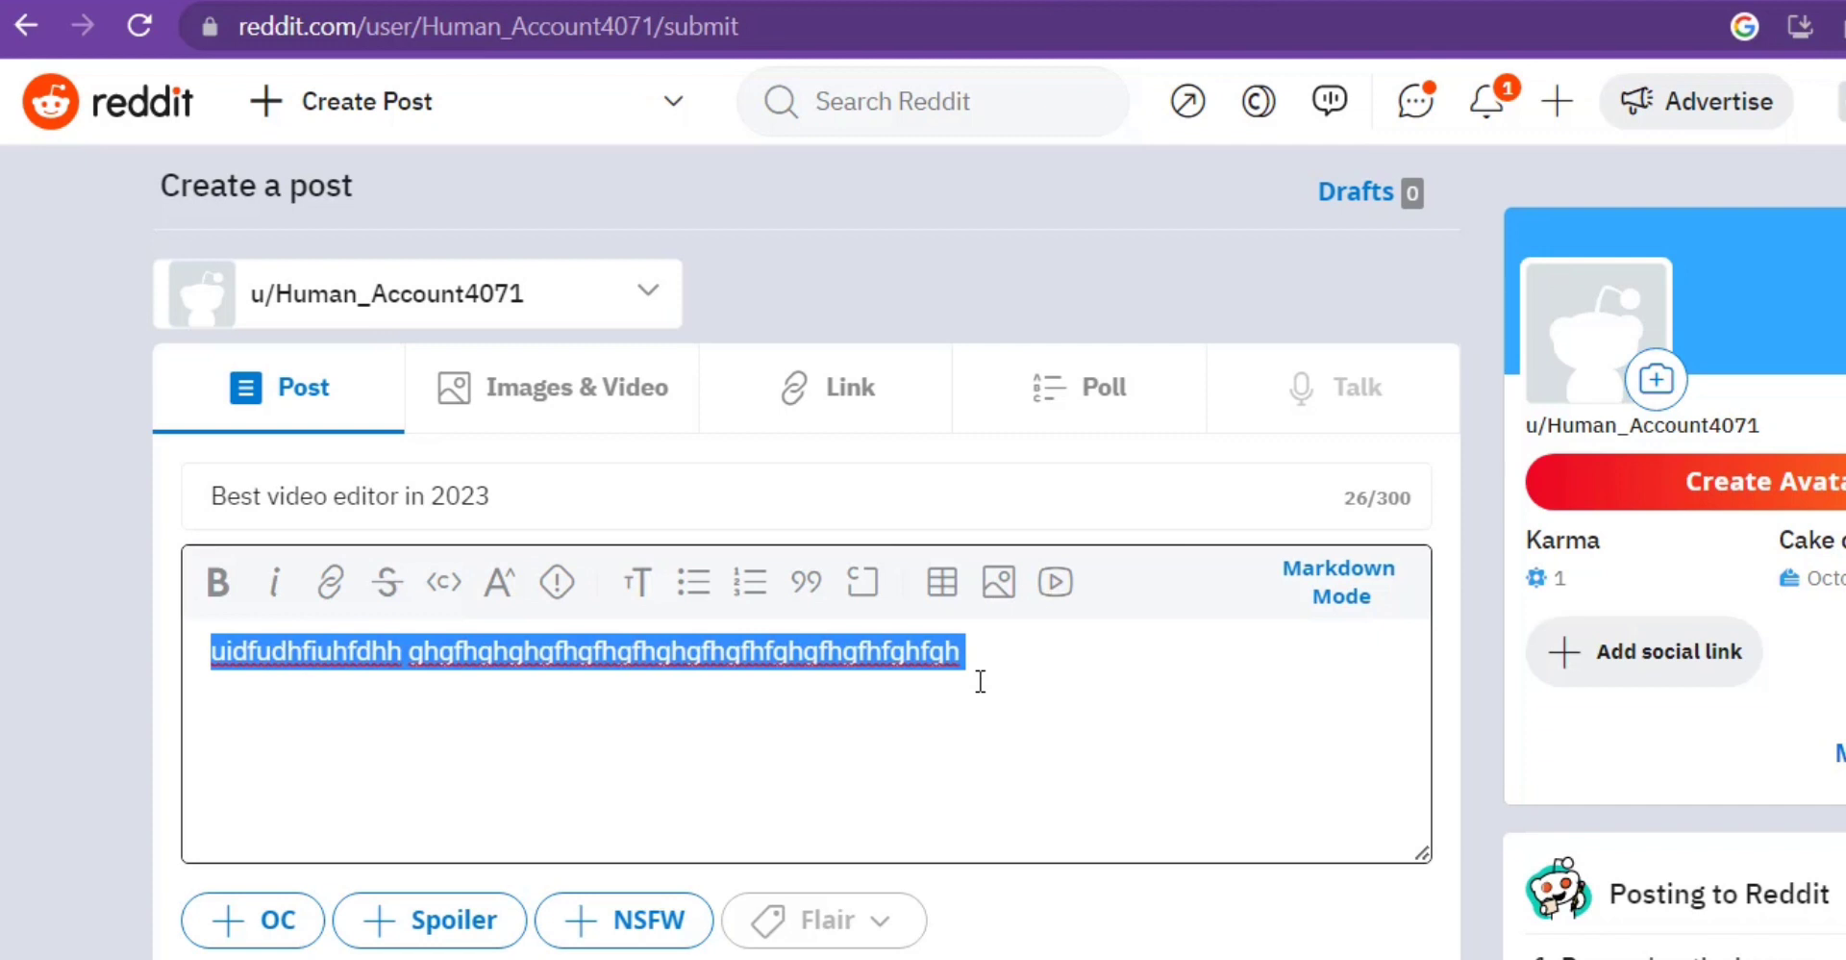
{"action": "left_click", "coordinate": [976, 663]}
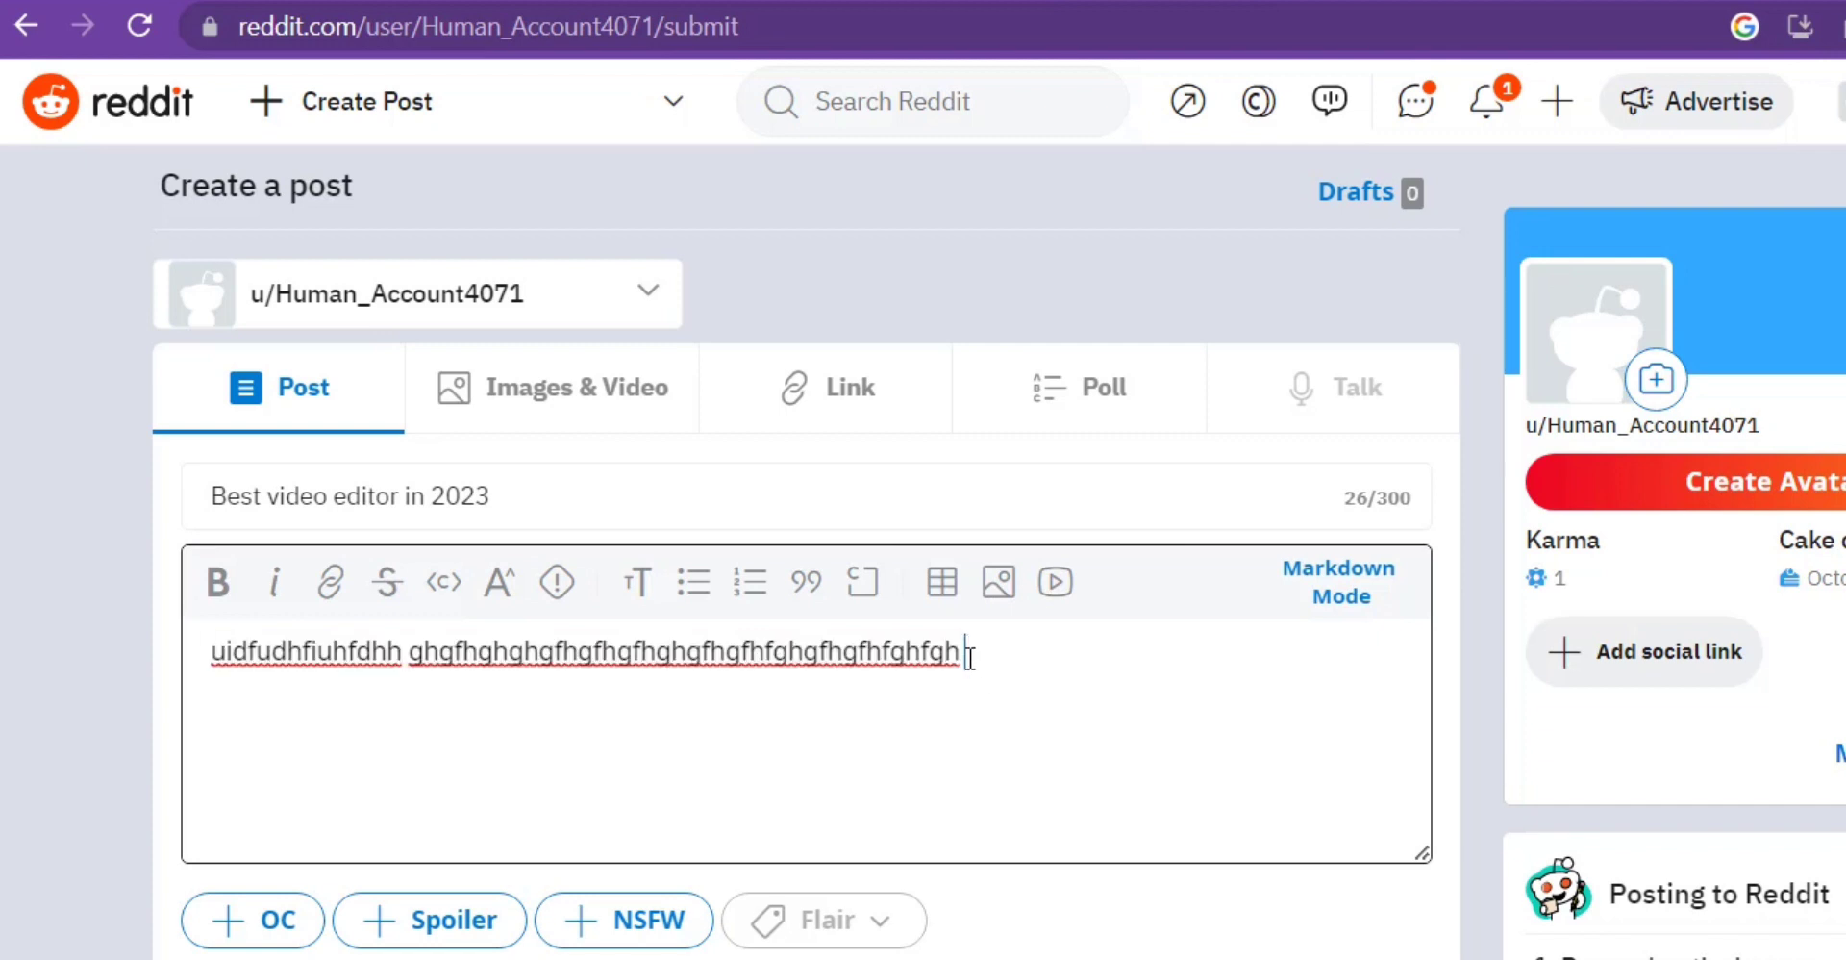
{"action": "type", "text": "(LANDING PAGE)"}
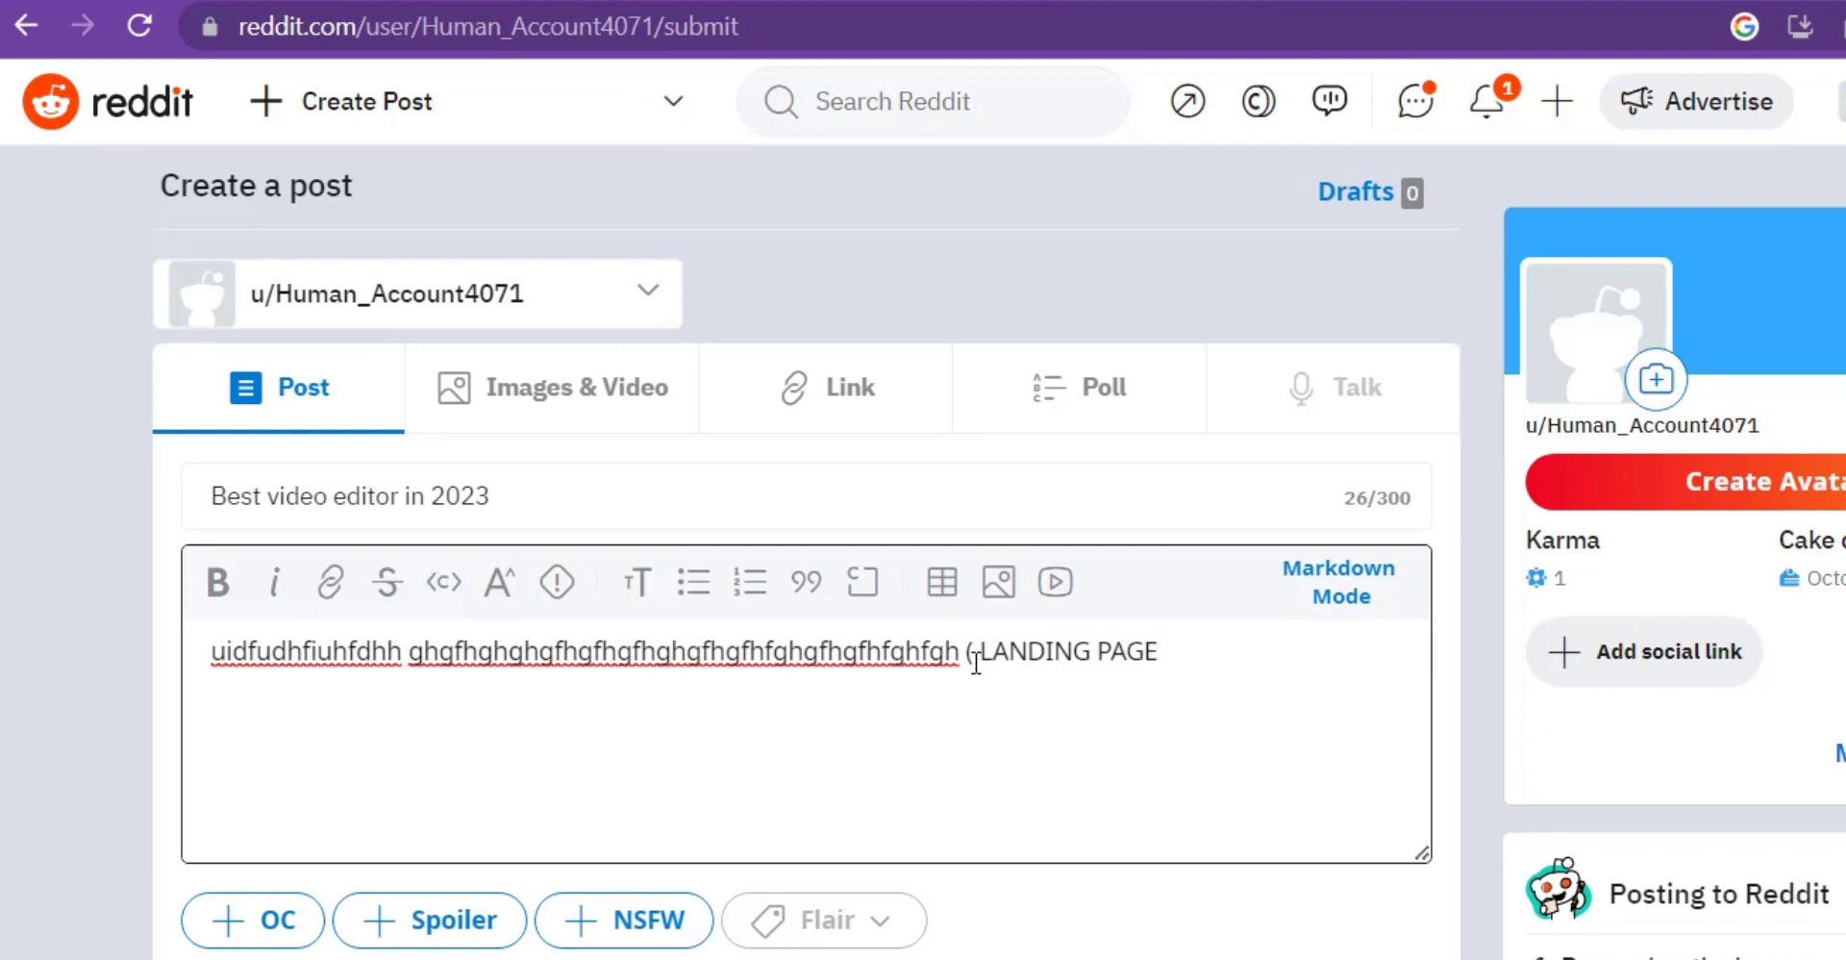
{"action": "left_click", "coordinate": [976, 662]}
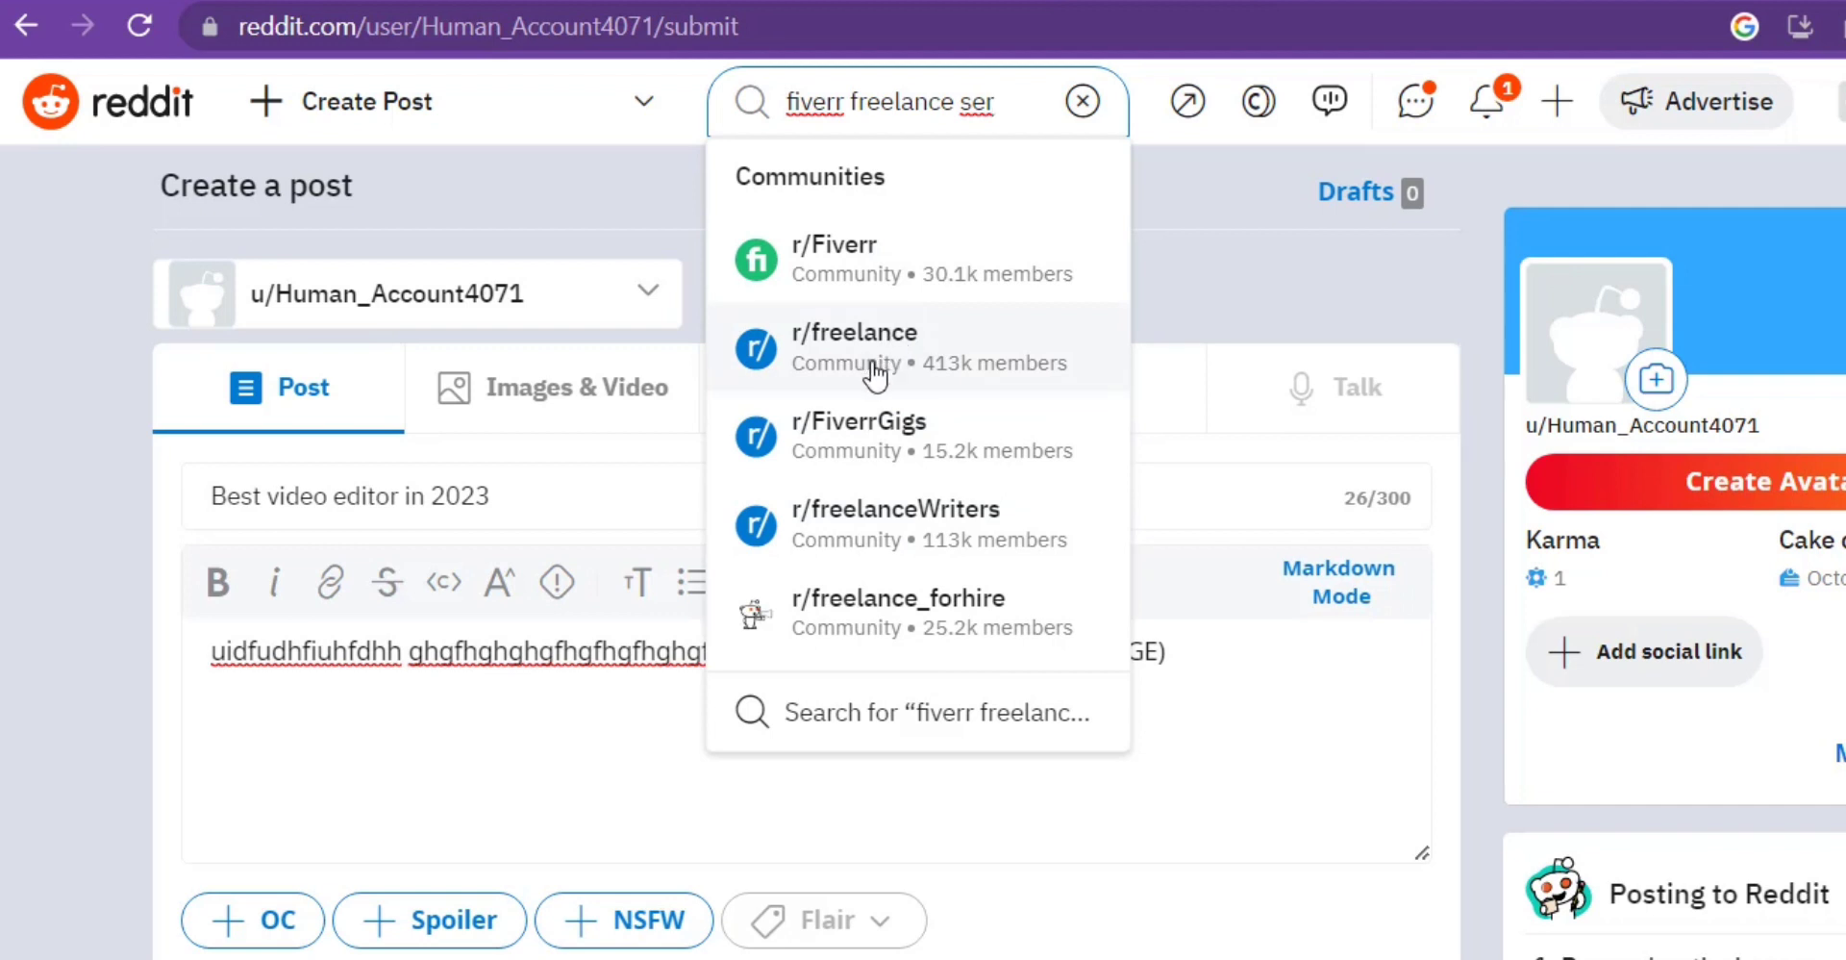
Step: Open the r/FiverrGigs community from the Reddit search suggestions, closing the prompts to save the post as a draft
{"action": "left_click", "coordinate": [885, 461]}
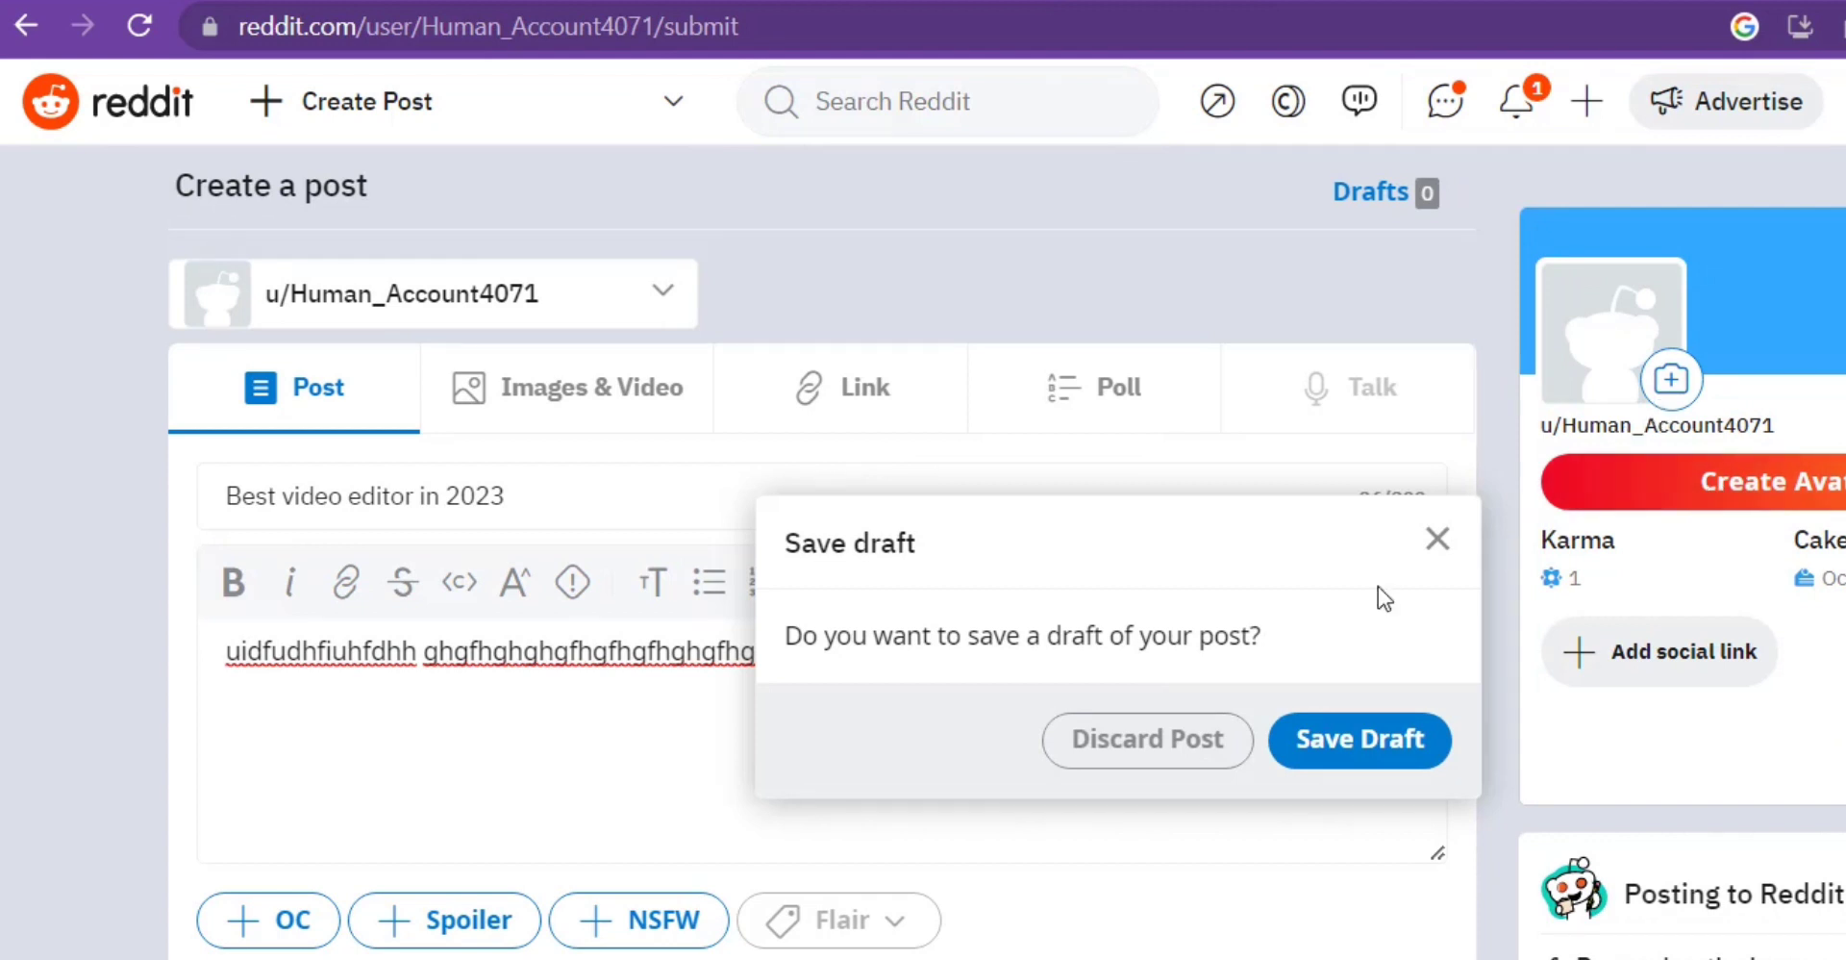
{"action": "left_click", "coordinate": [1428, 550]}
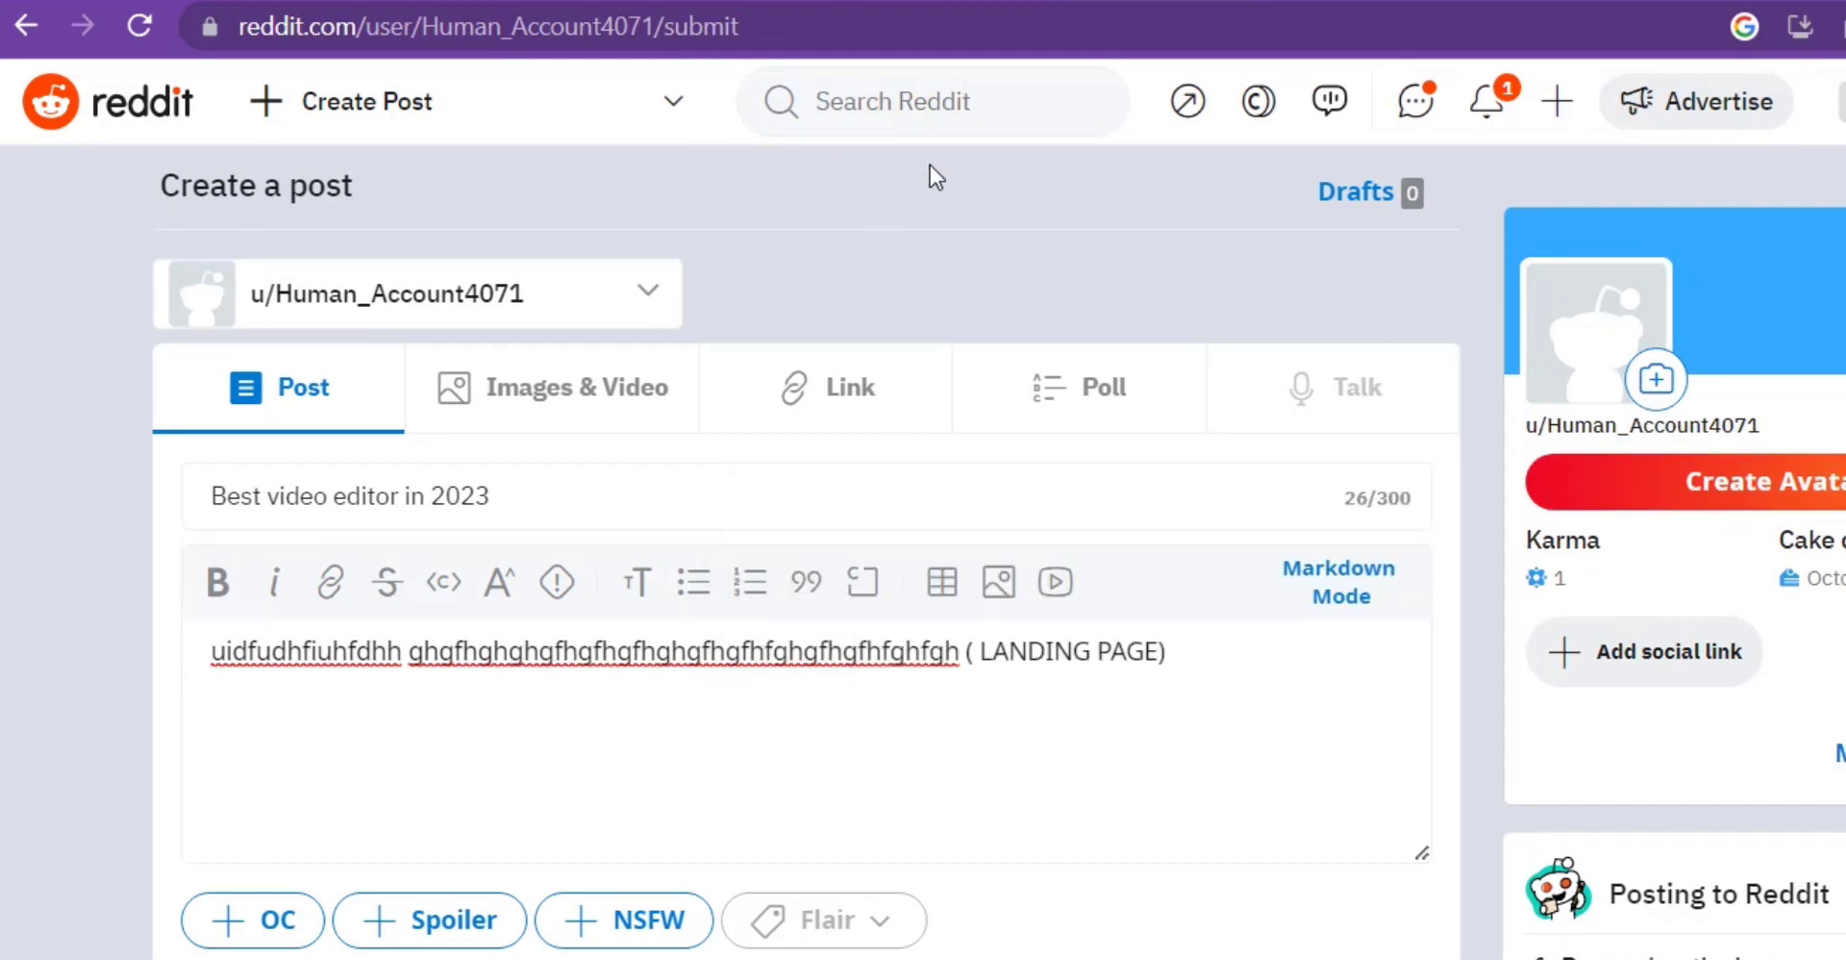
{"action": "left_click", "coordinate": [970, 105]}
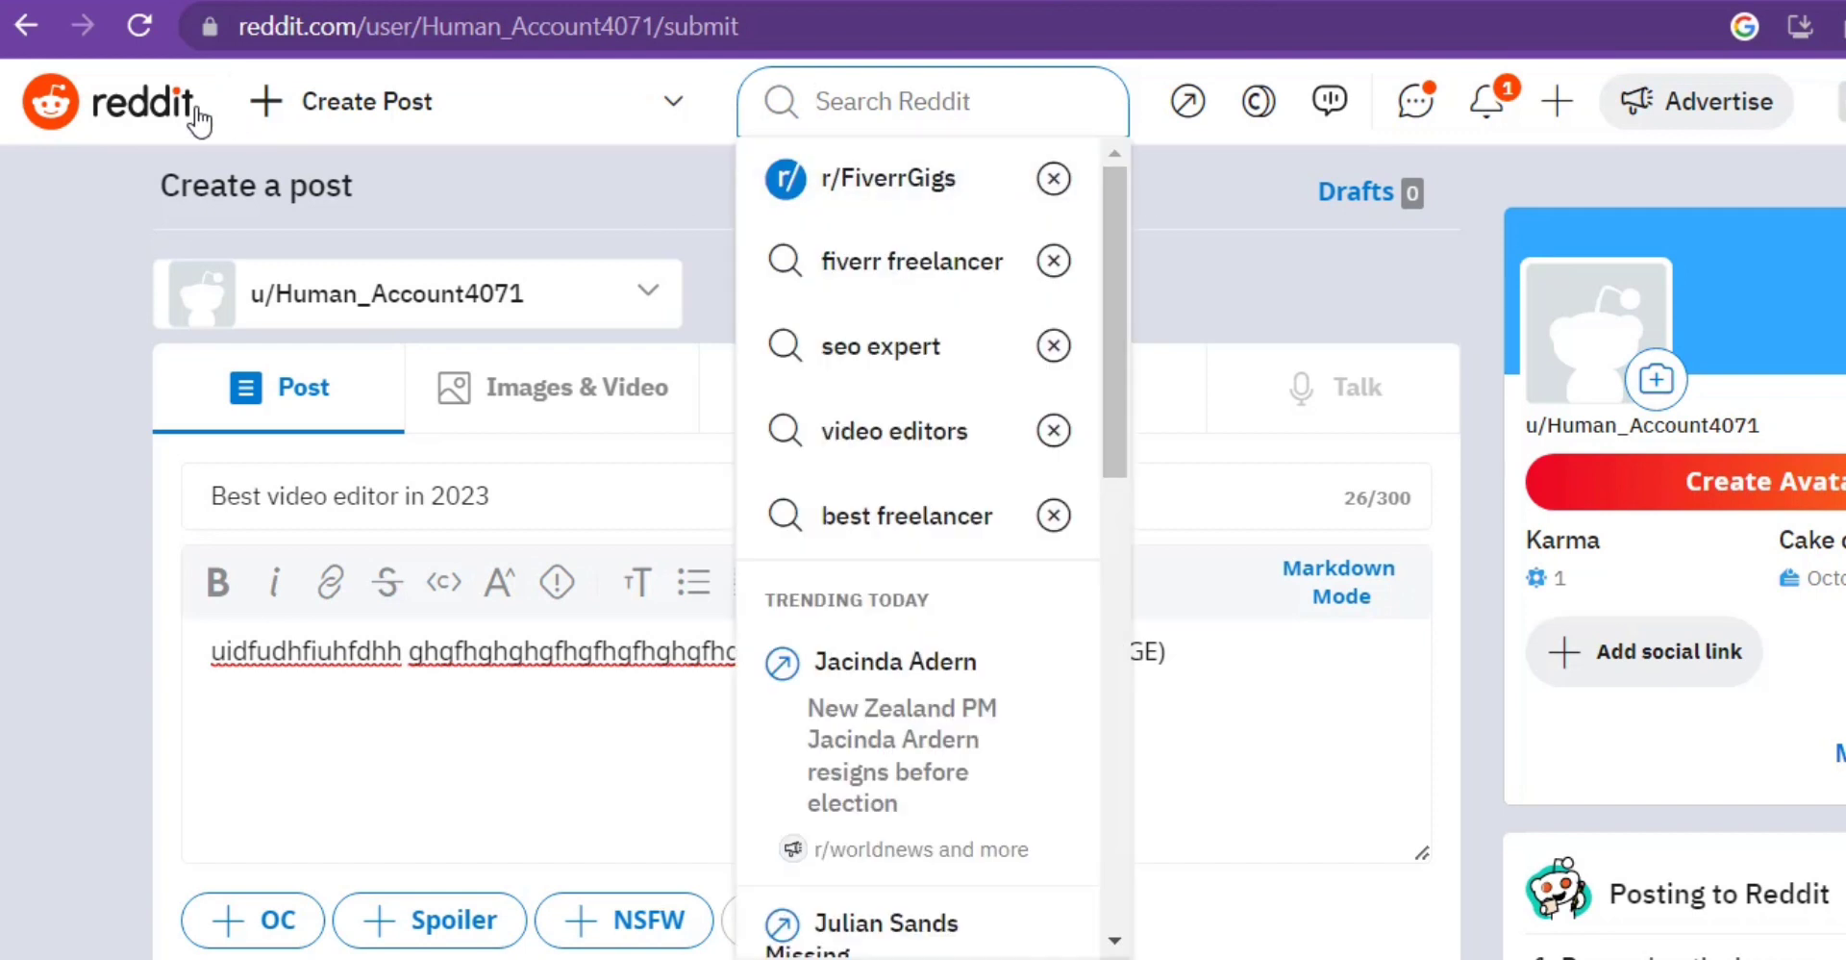
{"action": "left_click", "coordinate": [313, 135]}
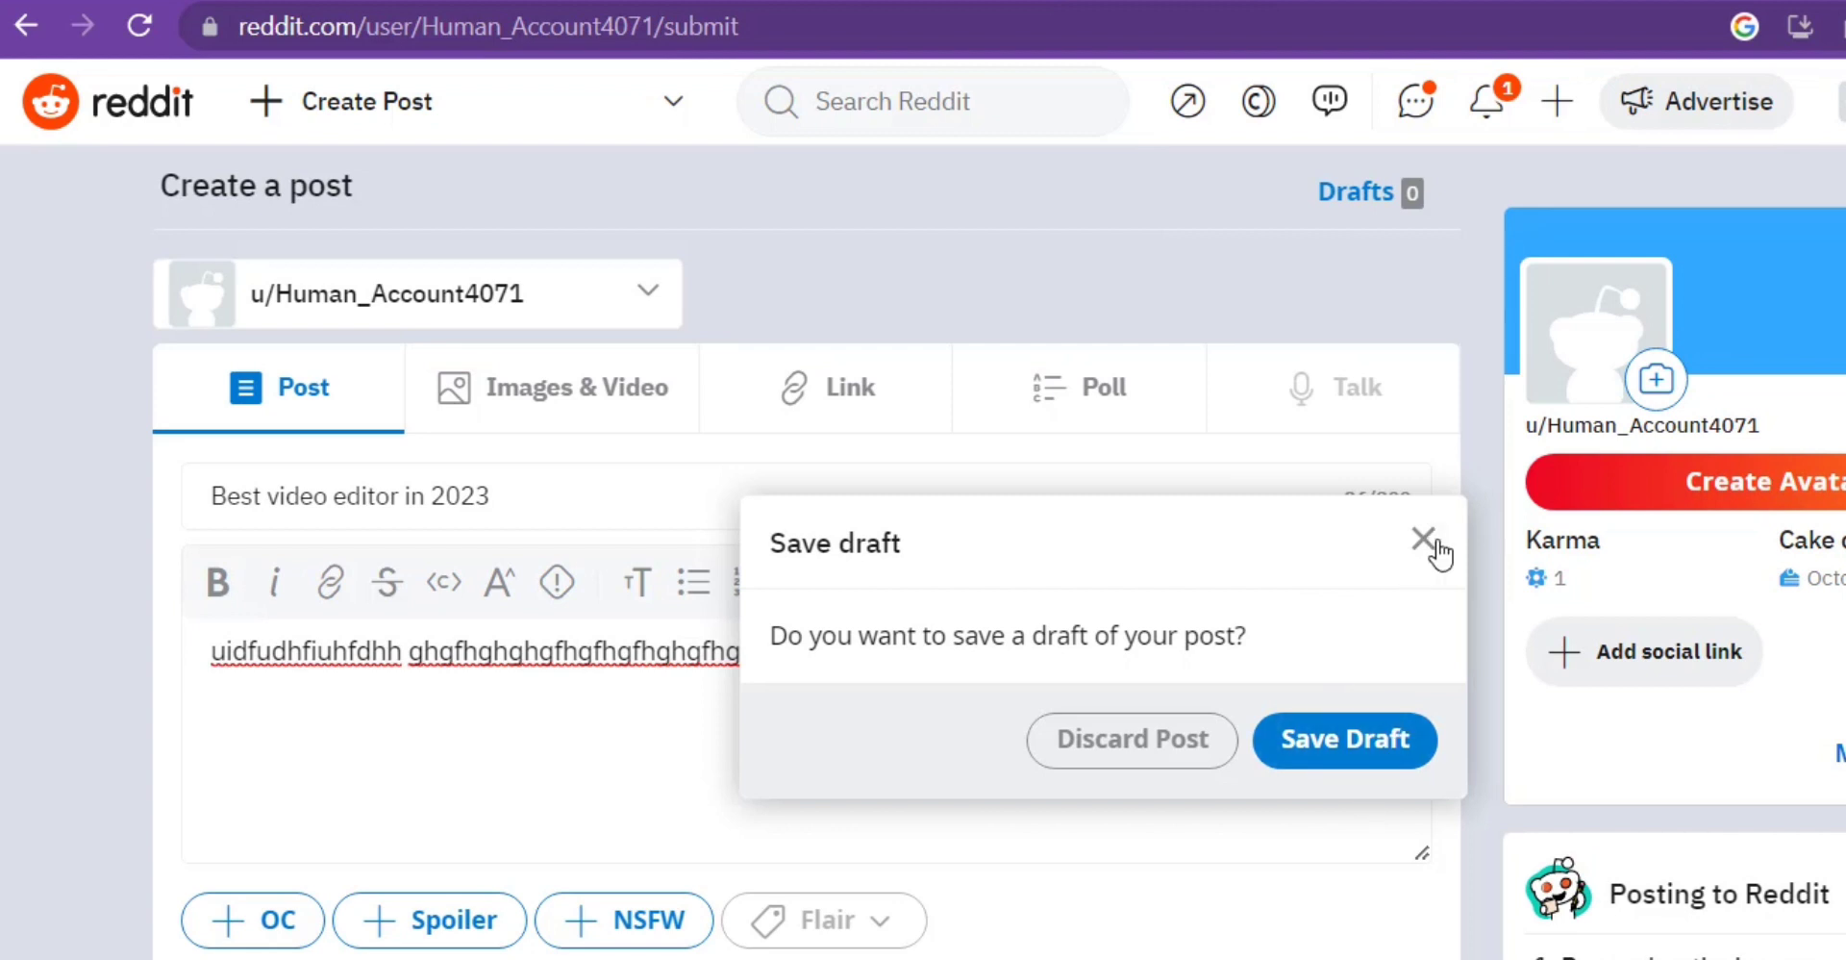
{"action": "left_click", "coordinate": [1424, 540]}
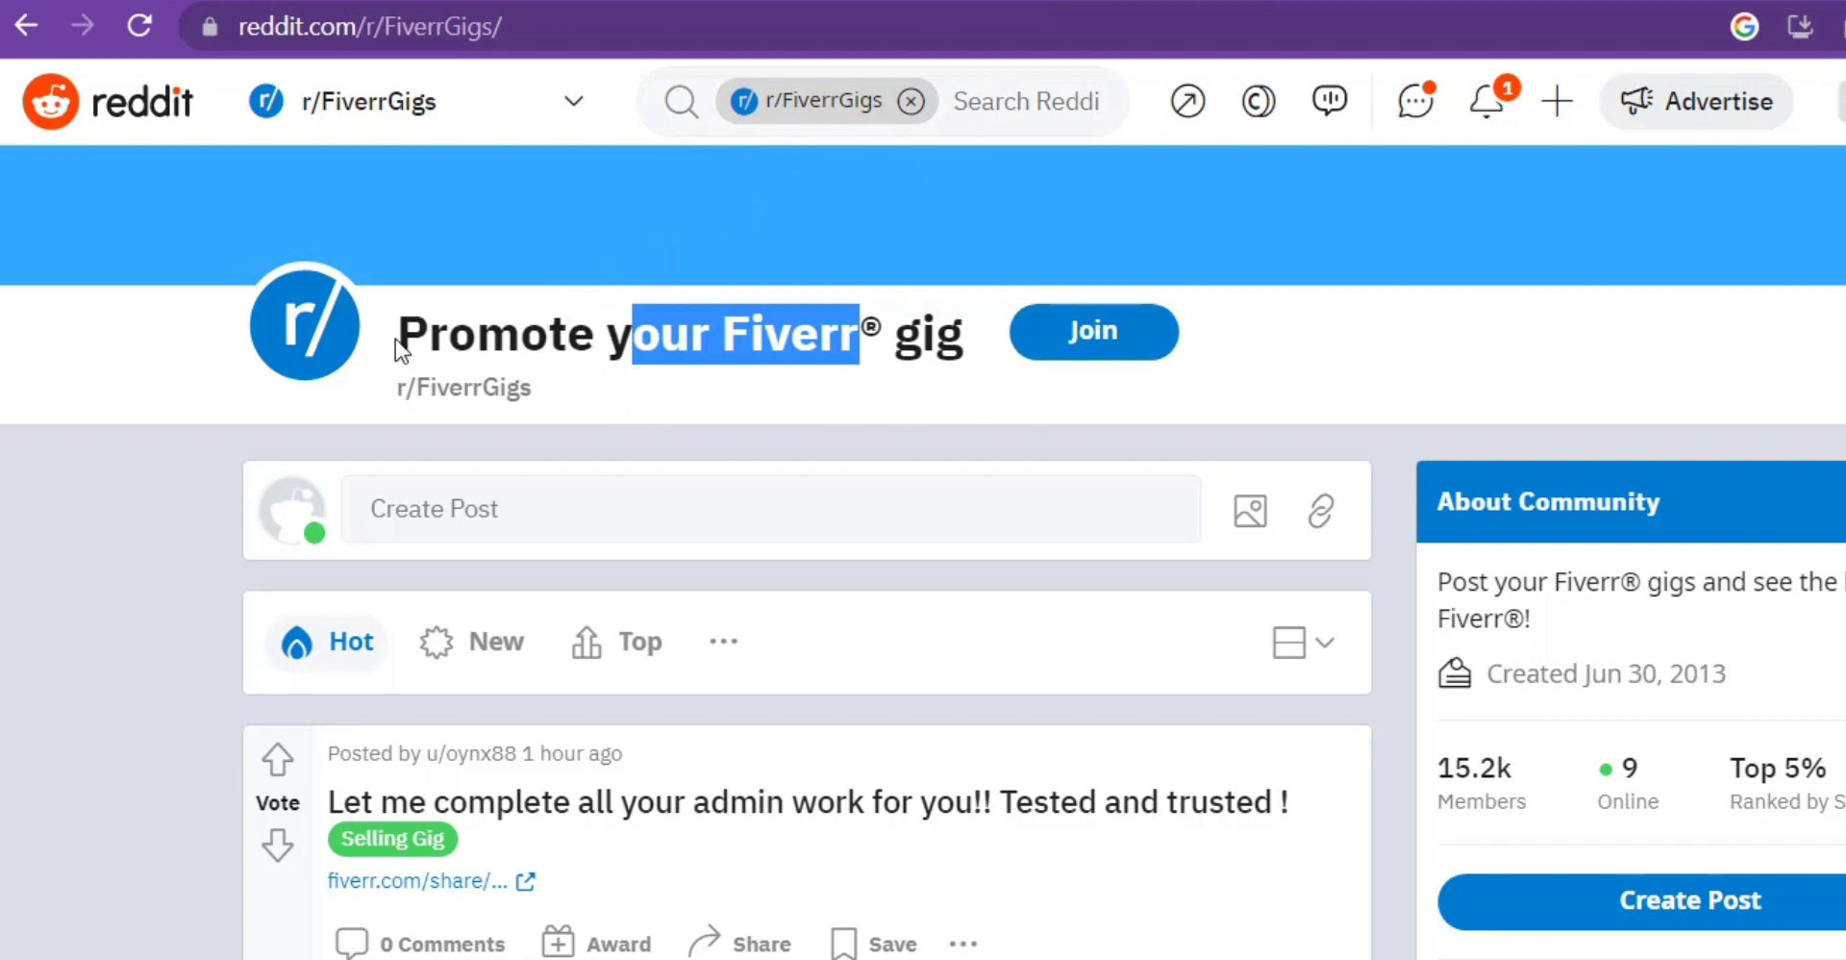
Step: Examine the r/FiverrGigs member count, online count, recent posts and community rules
{"action": "left_click_drag", "start_coordinate": [1450, 767], "coordinate": [1501, 764]}
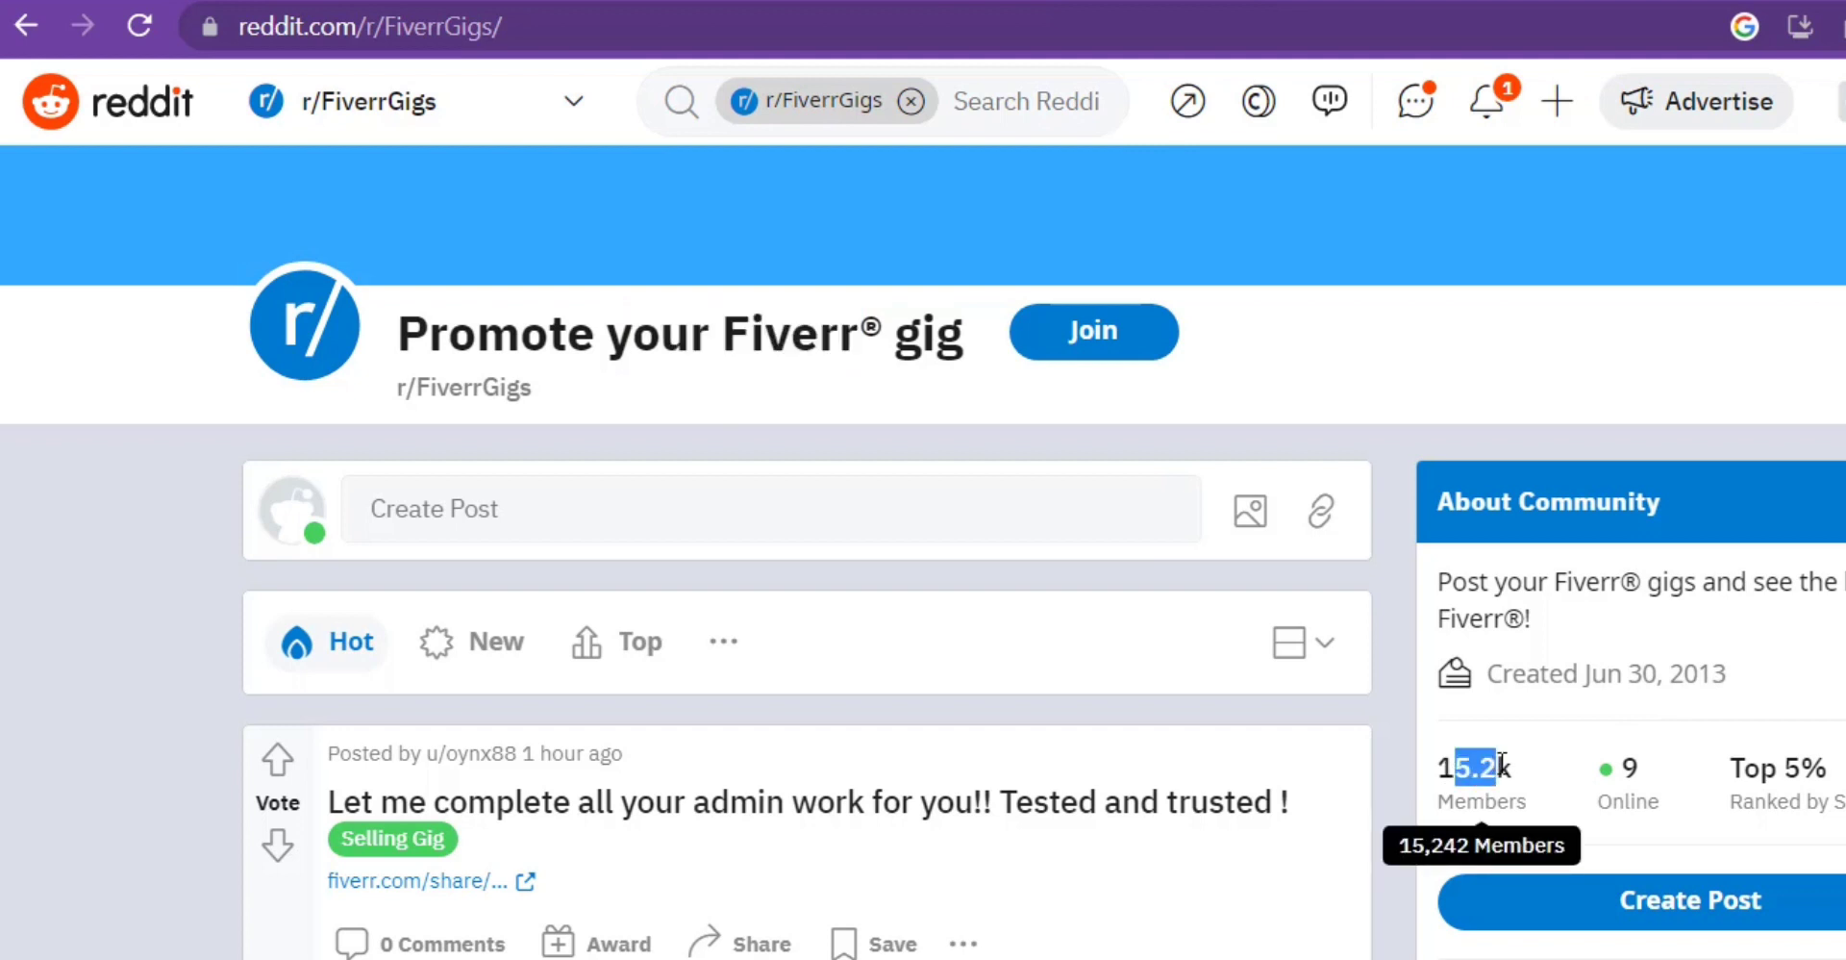
{"action": "left_click", "coordinate": [1703, 779]}
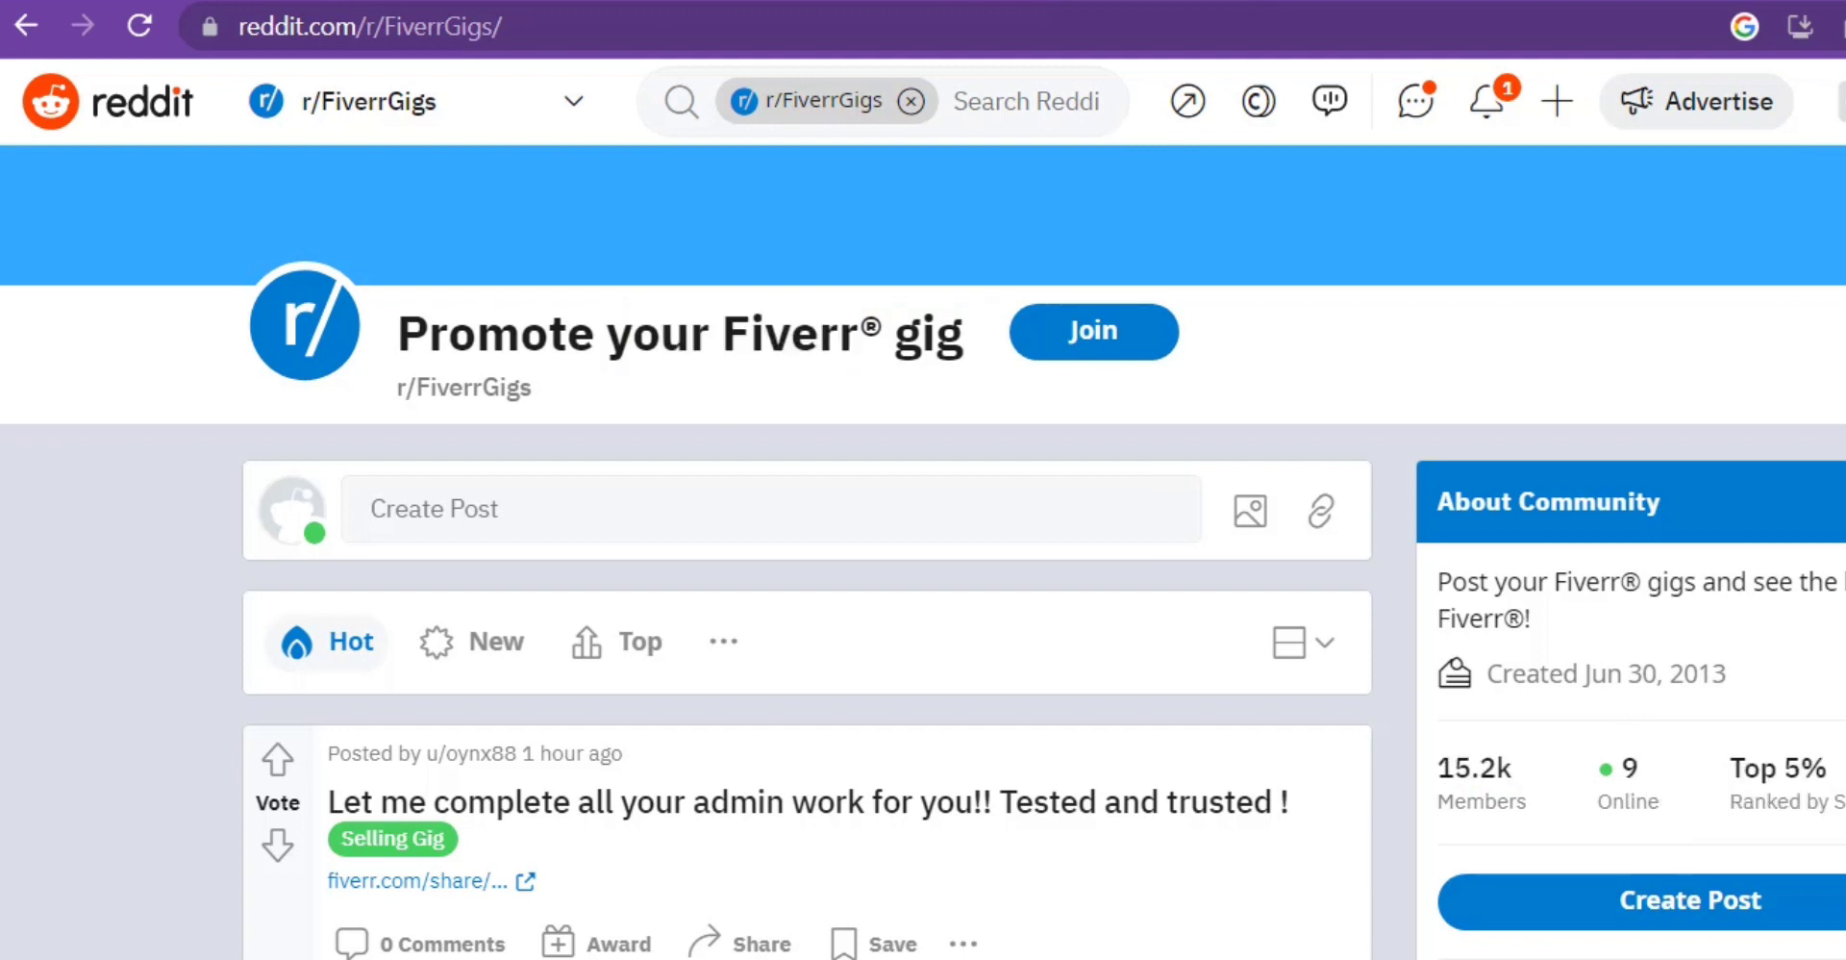
{"action": "scroll", "coordinate": [923, 552], "scroll_direction": "down", "scroll_amount": 4}
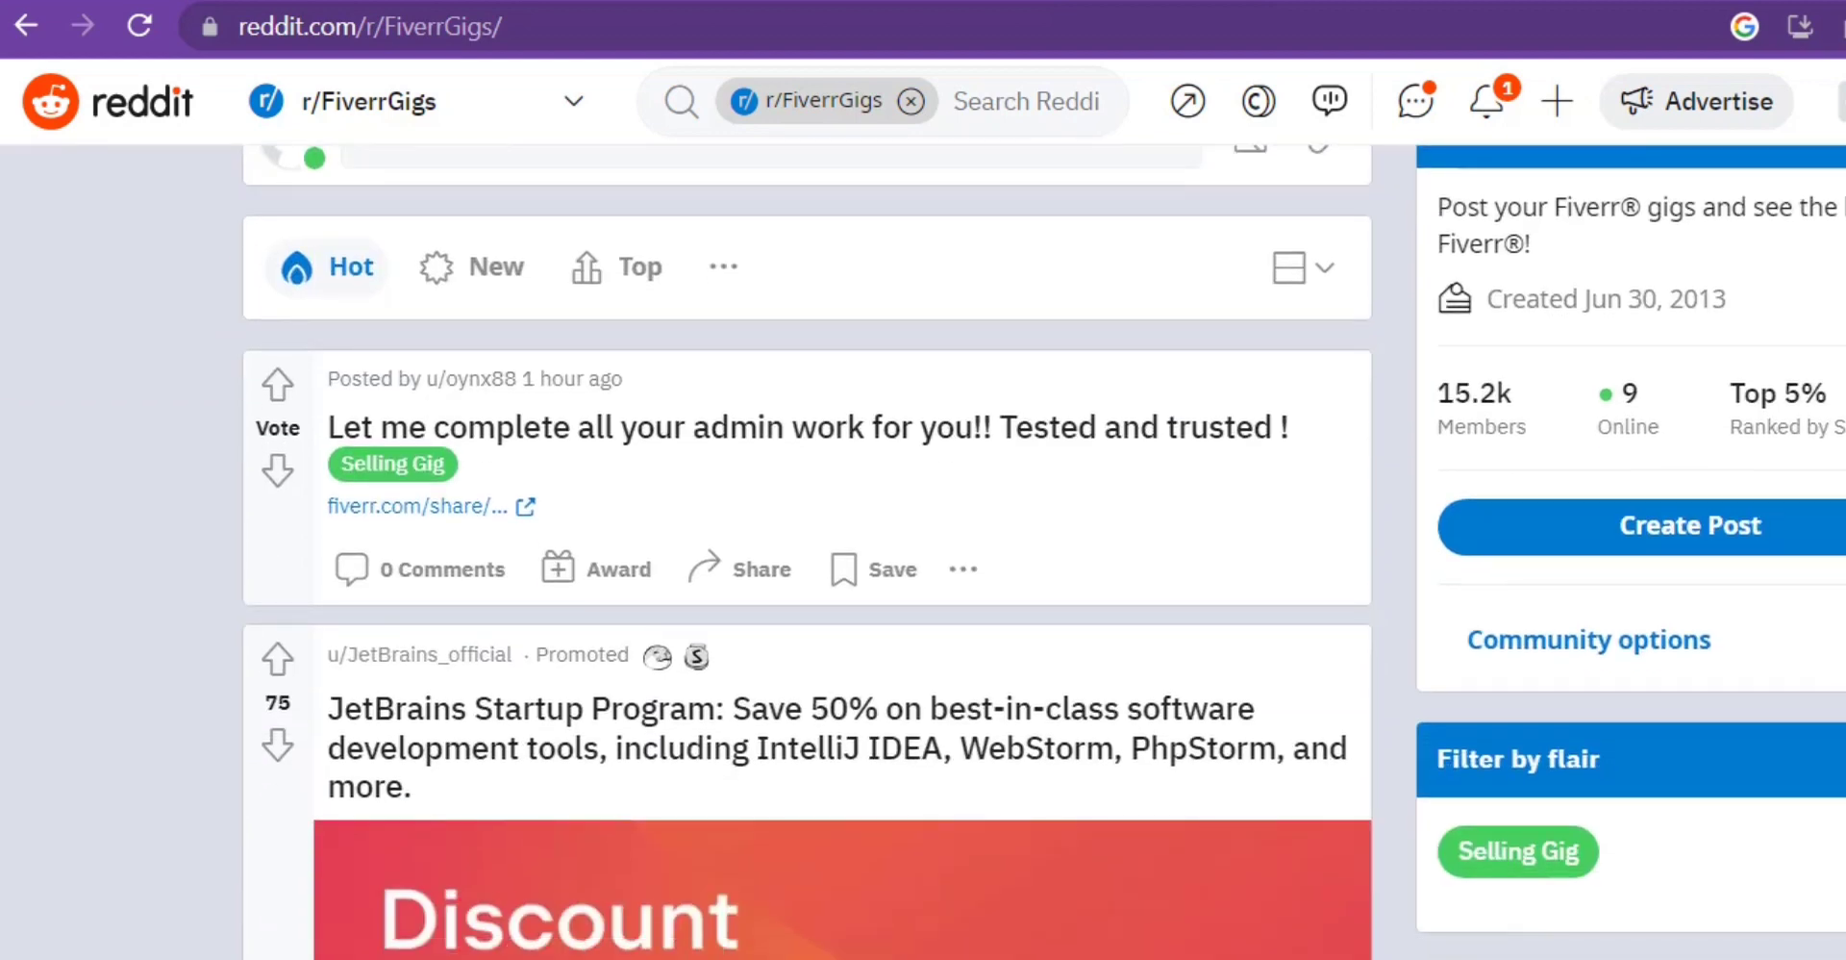
{"action": "scroll", "coordinate": [808, 552], "scroll_direction": "down", "scroll_amount": 5}
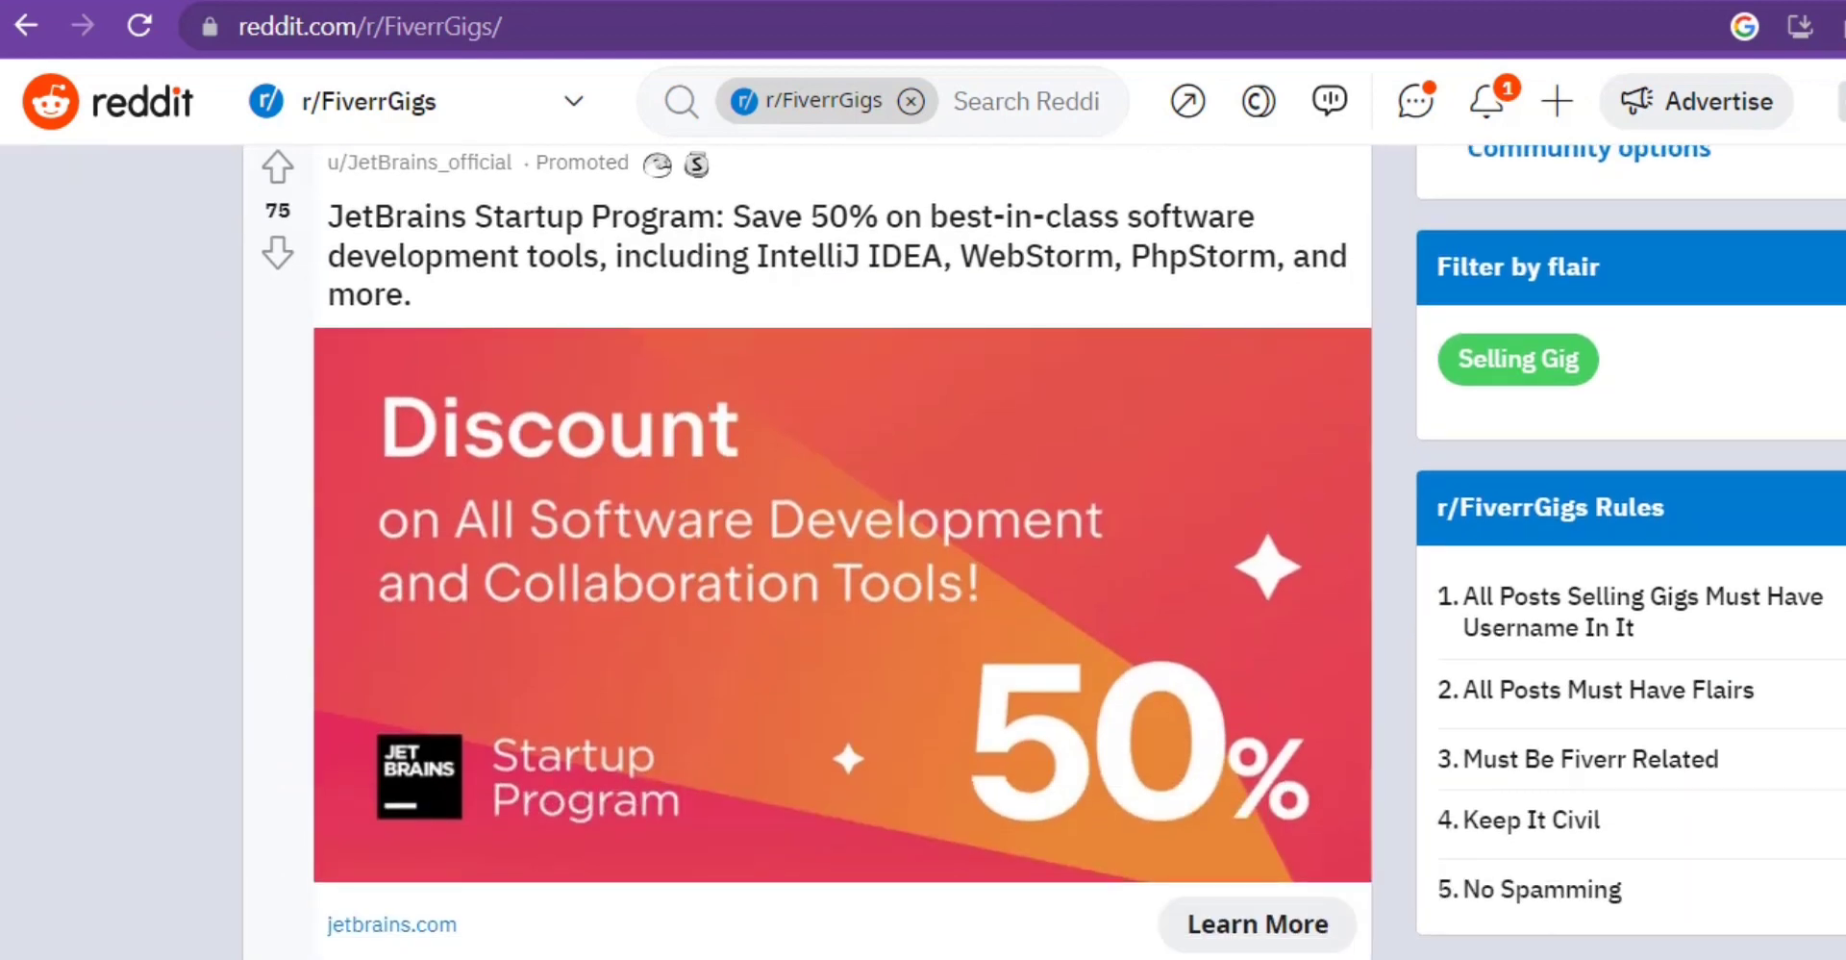
{"action": "scroll", "coordinate": [808, 552], "scroll_direction": "up", "scroll_amount": 4}
{"action": "scroll", "coordinate": [923, 552], "scroll_direction": "up", "scroll_amount": 4}
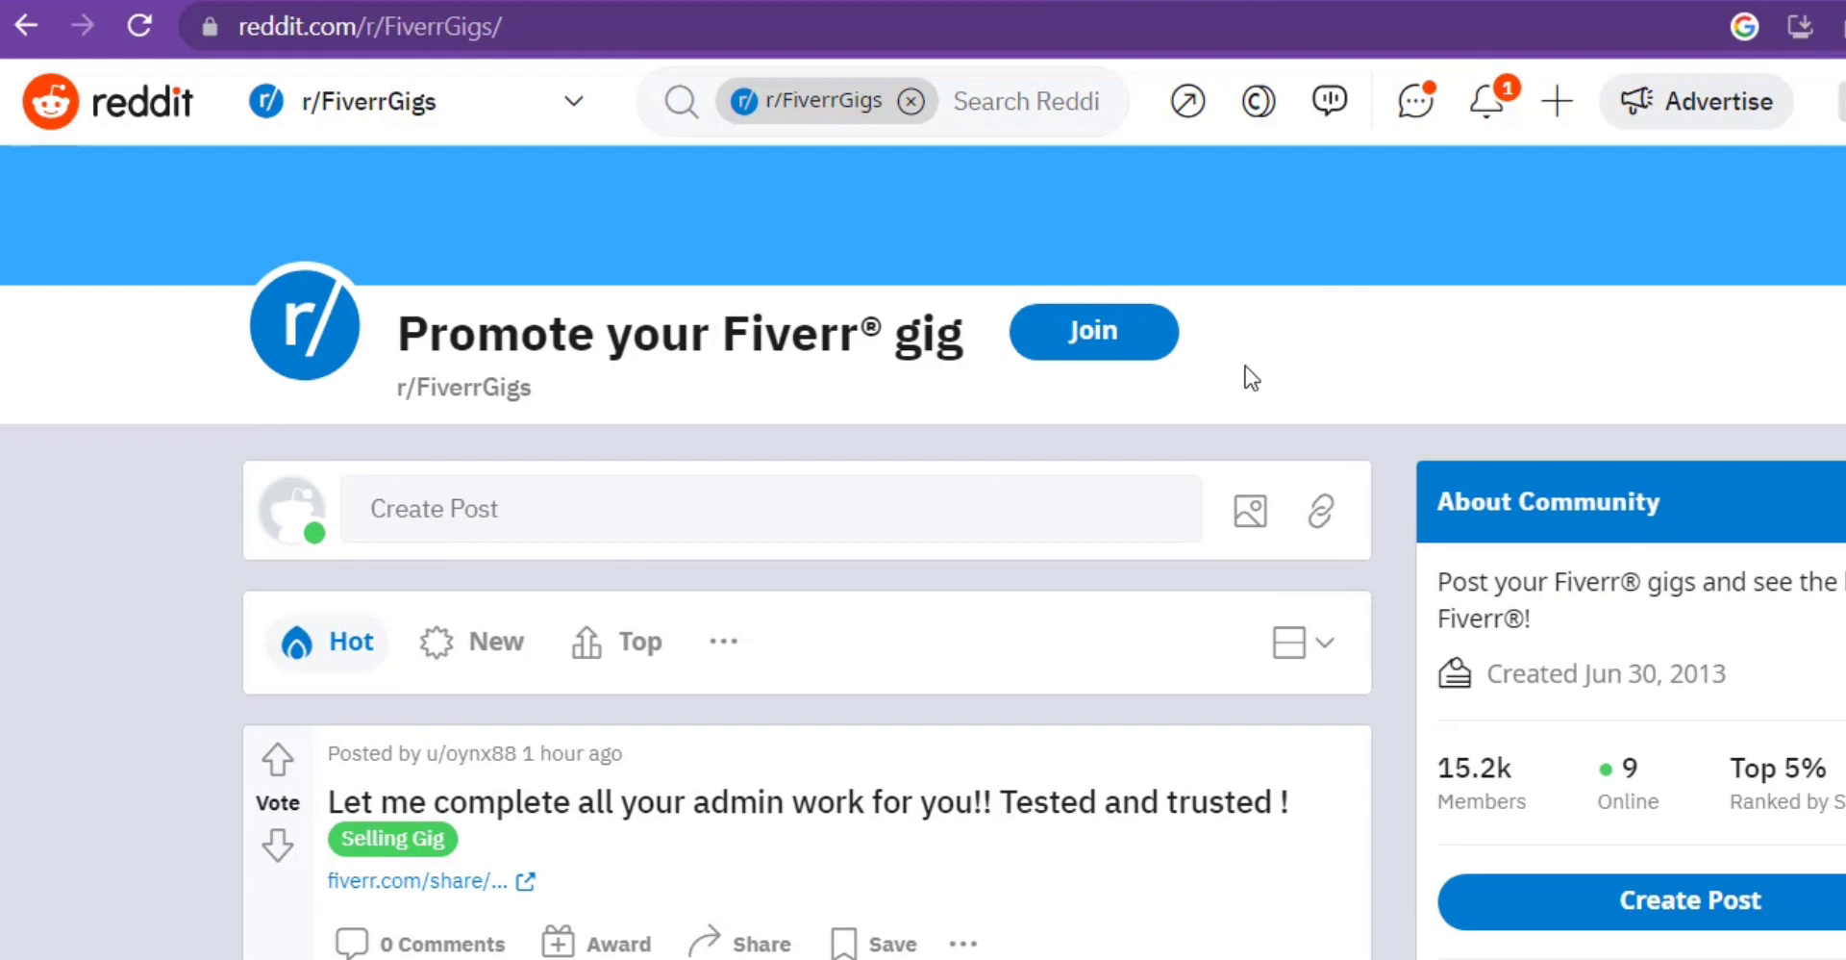
Step: Highlight the r/FiverrGigs community title "Promote your Fiverr® gig"
{"action": "left_click_drag", "start_coordinate": [399, 331], "coordinate": [962, 344]}
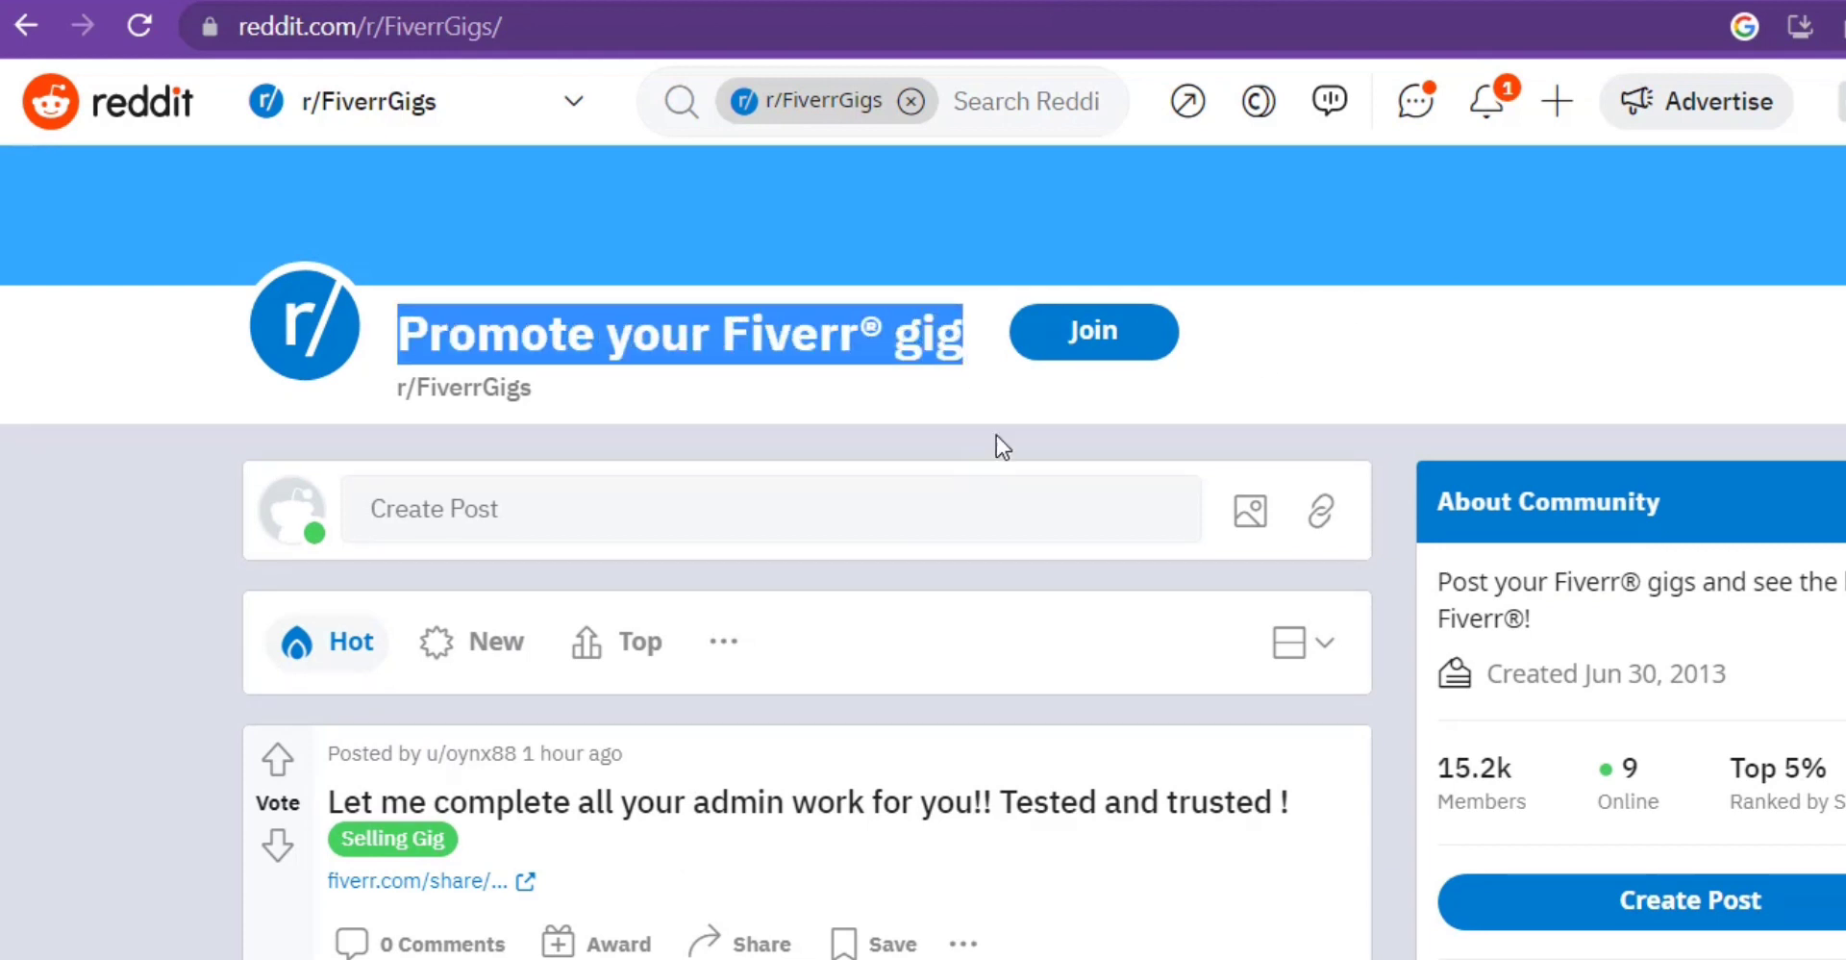
{"action": "scroll", "coordinate": [1308, 394], "scroll_direction": "down", "scroll_amount": 2}
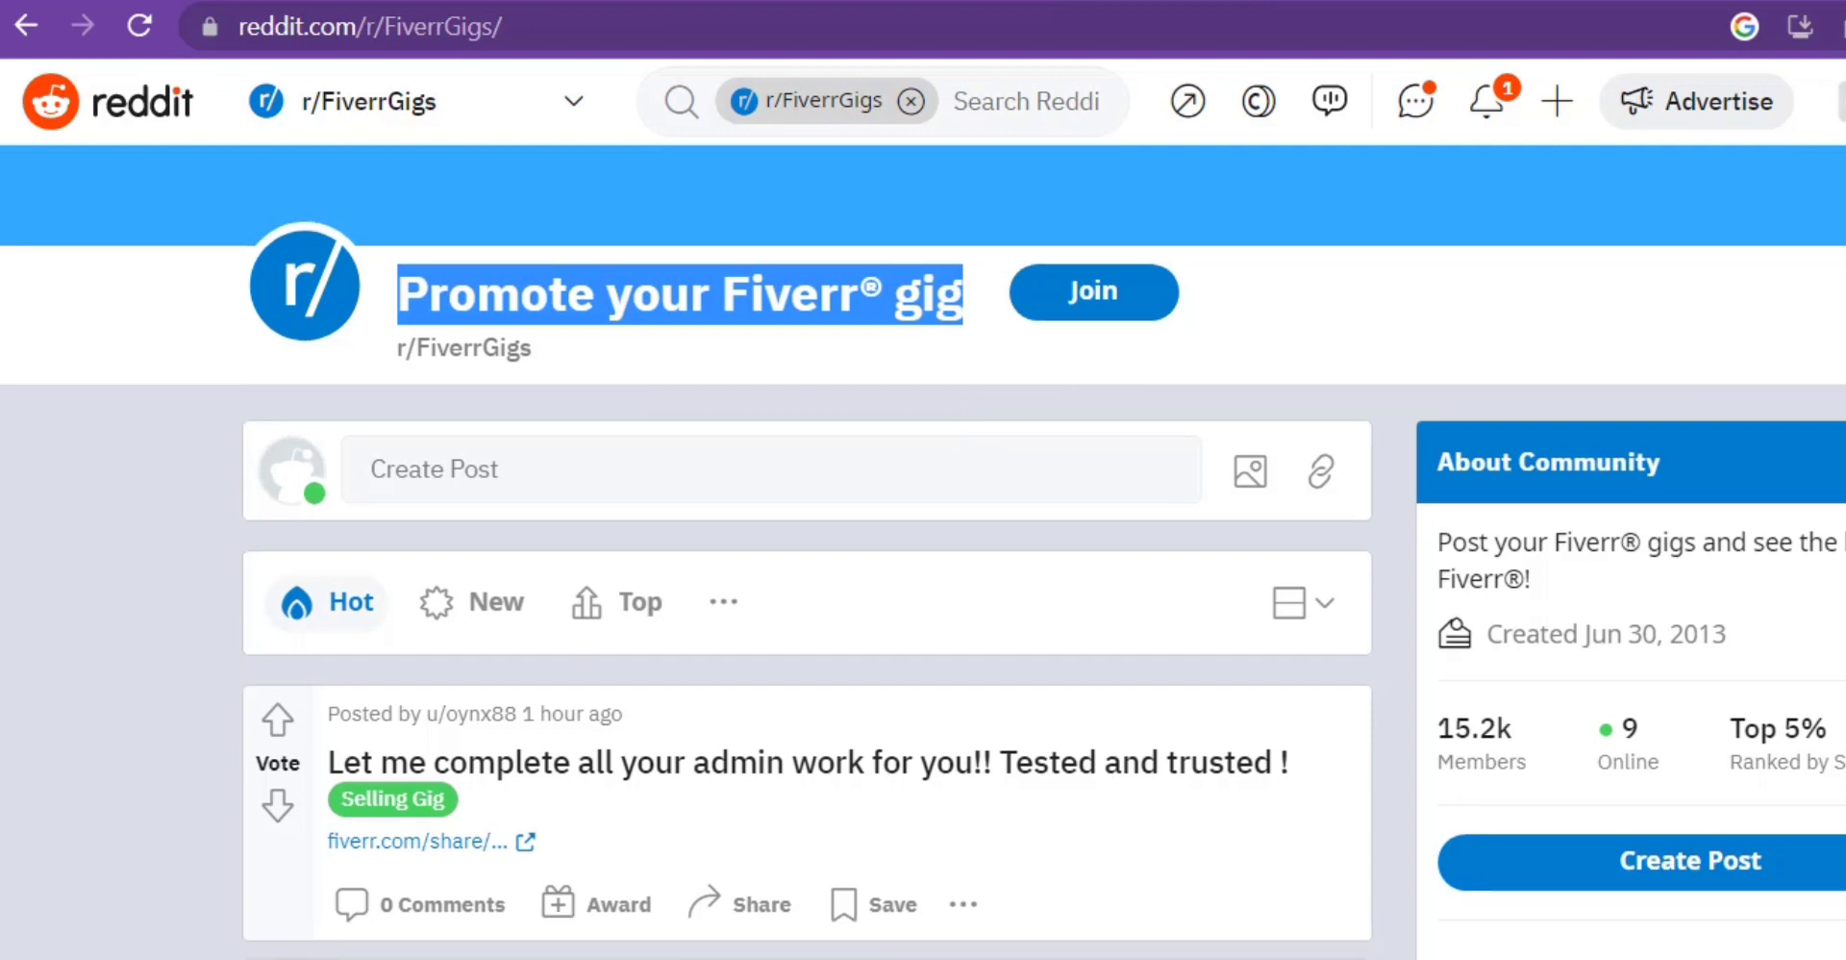
{"action": "scroll", "coordinate": [1308, 394], "scroll_direction": "up", "scroll_amount": 2}
{"action": "left_click", "coordinate": [1337, 375]}
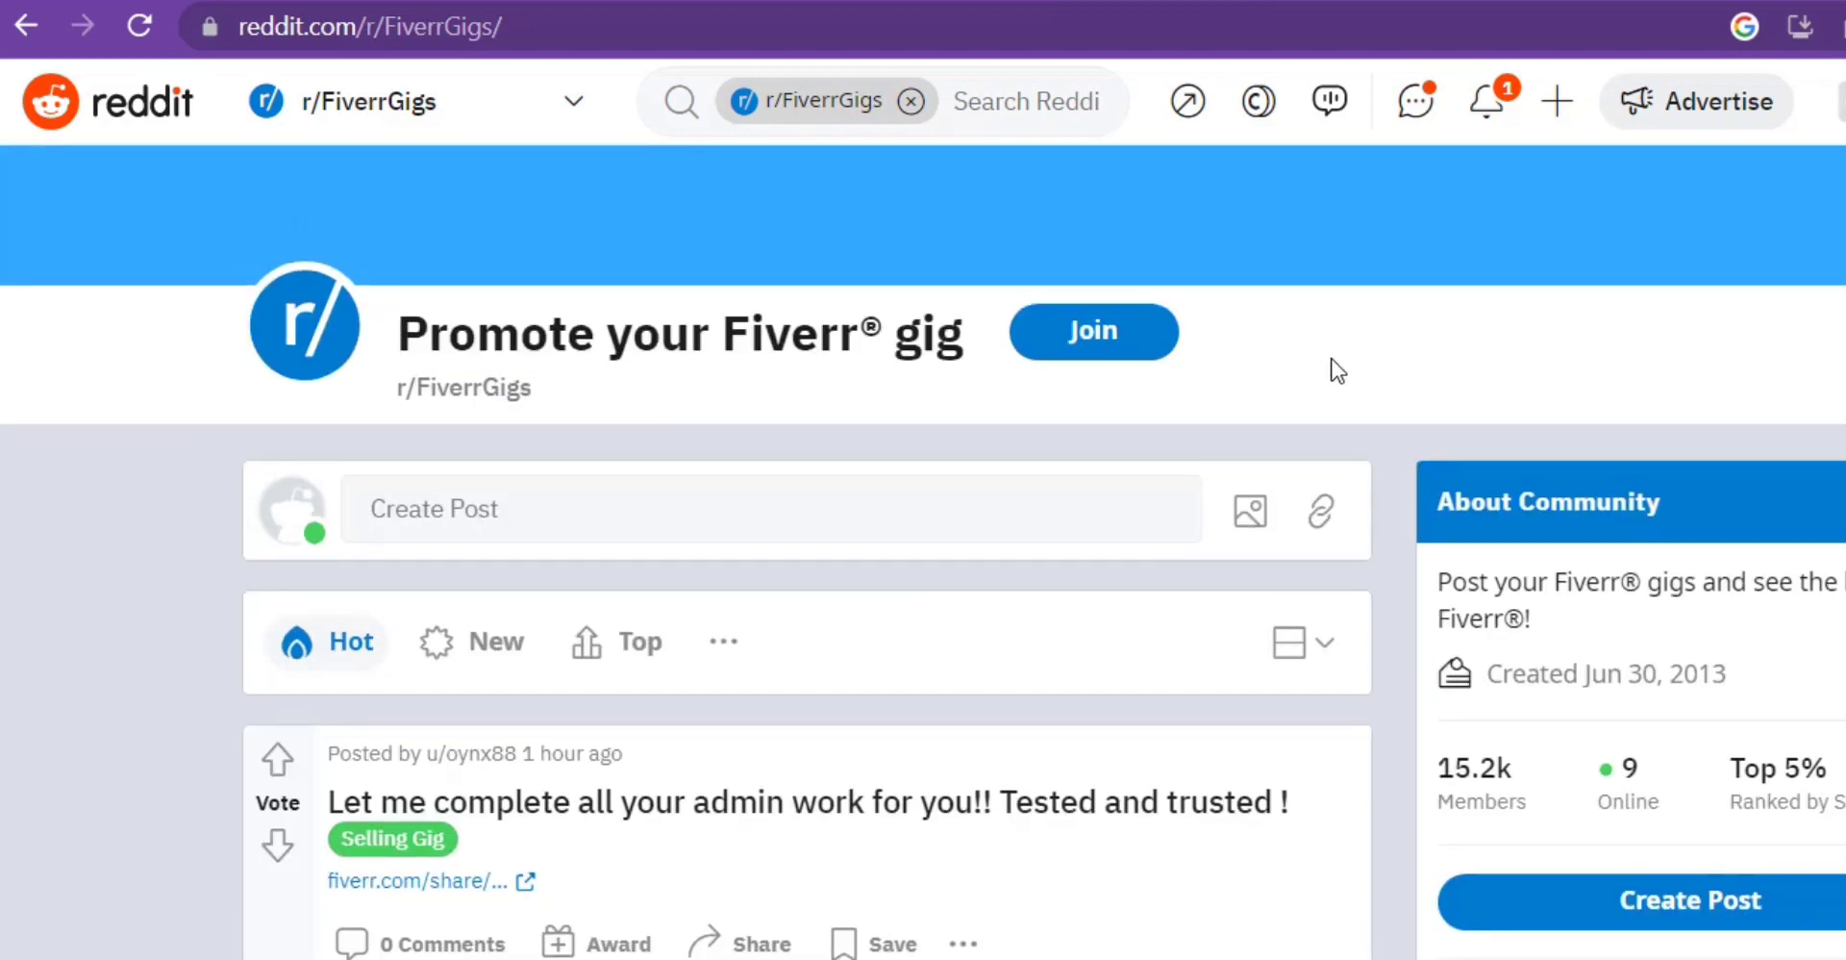
{"action": "left_click_drag", "start_coordinate": [409, 332], "coordinate": [962, 346]}
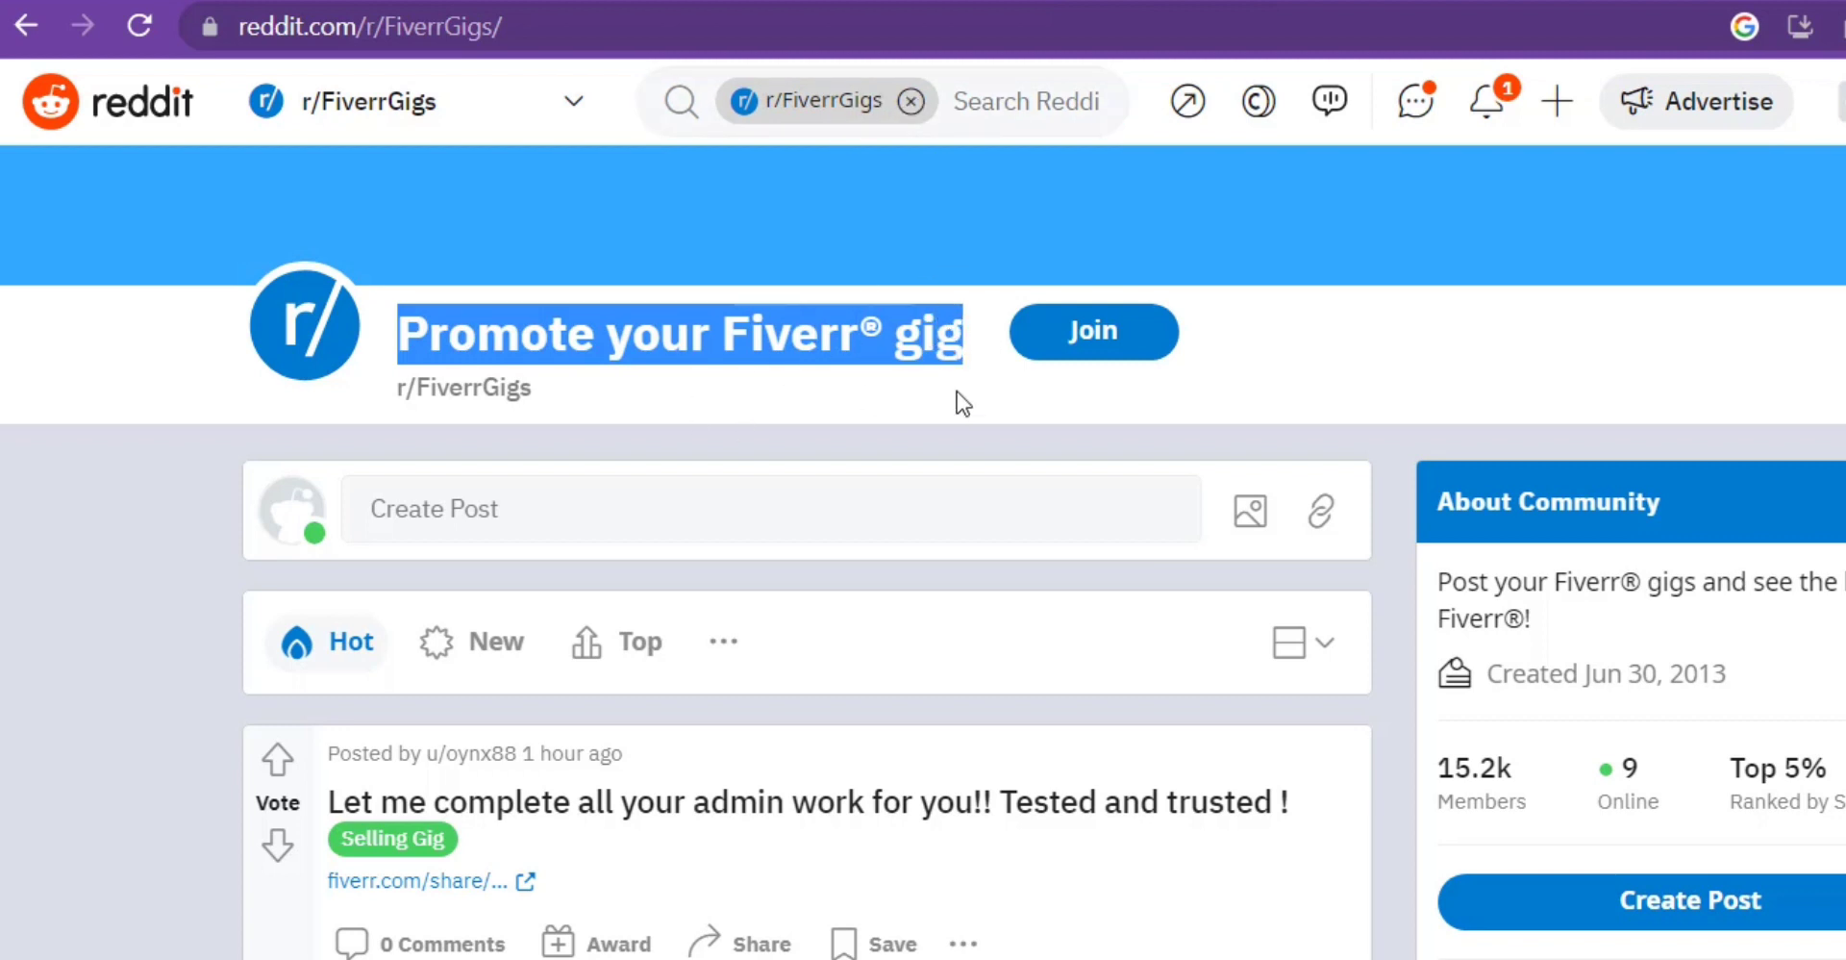
Step: Search all of Reddit for "fiverr freelancer" using the recent search and review the posts and related communities
{"action": "left_click", "coordinate": [910, 106]}
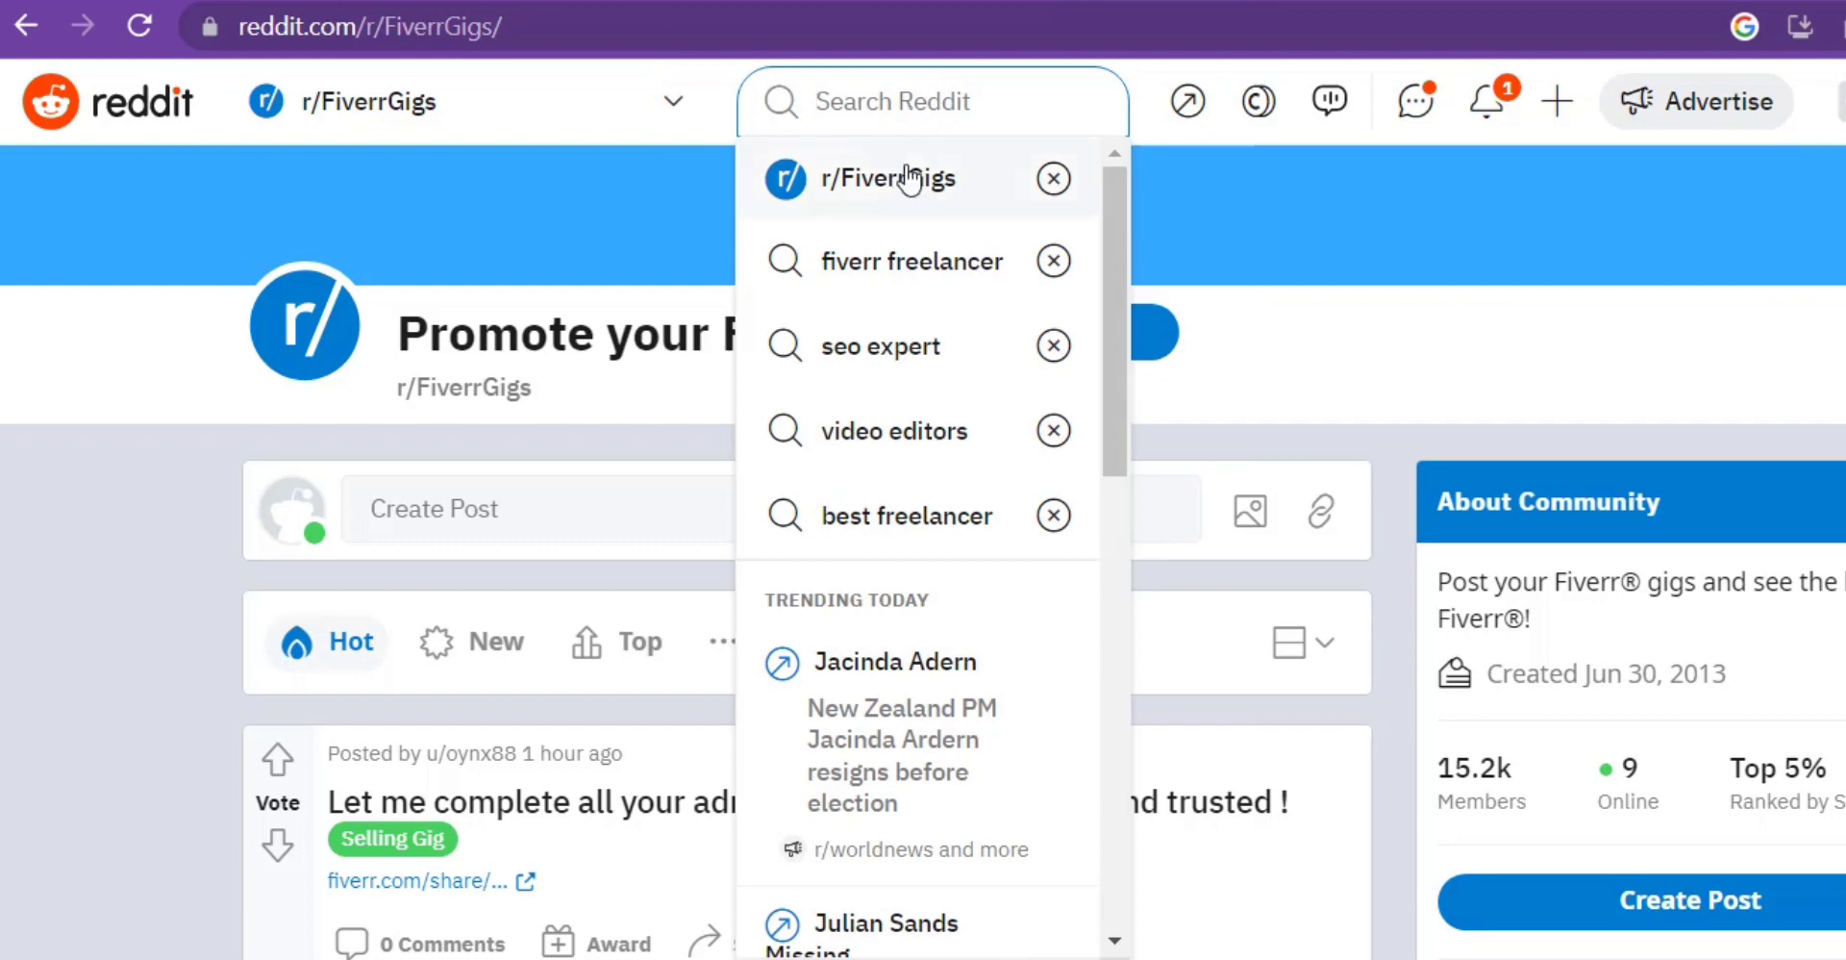
{"action": "left_click", "coordinate": [900, 279]}
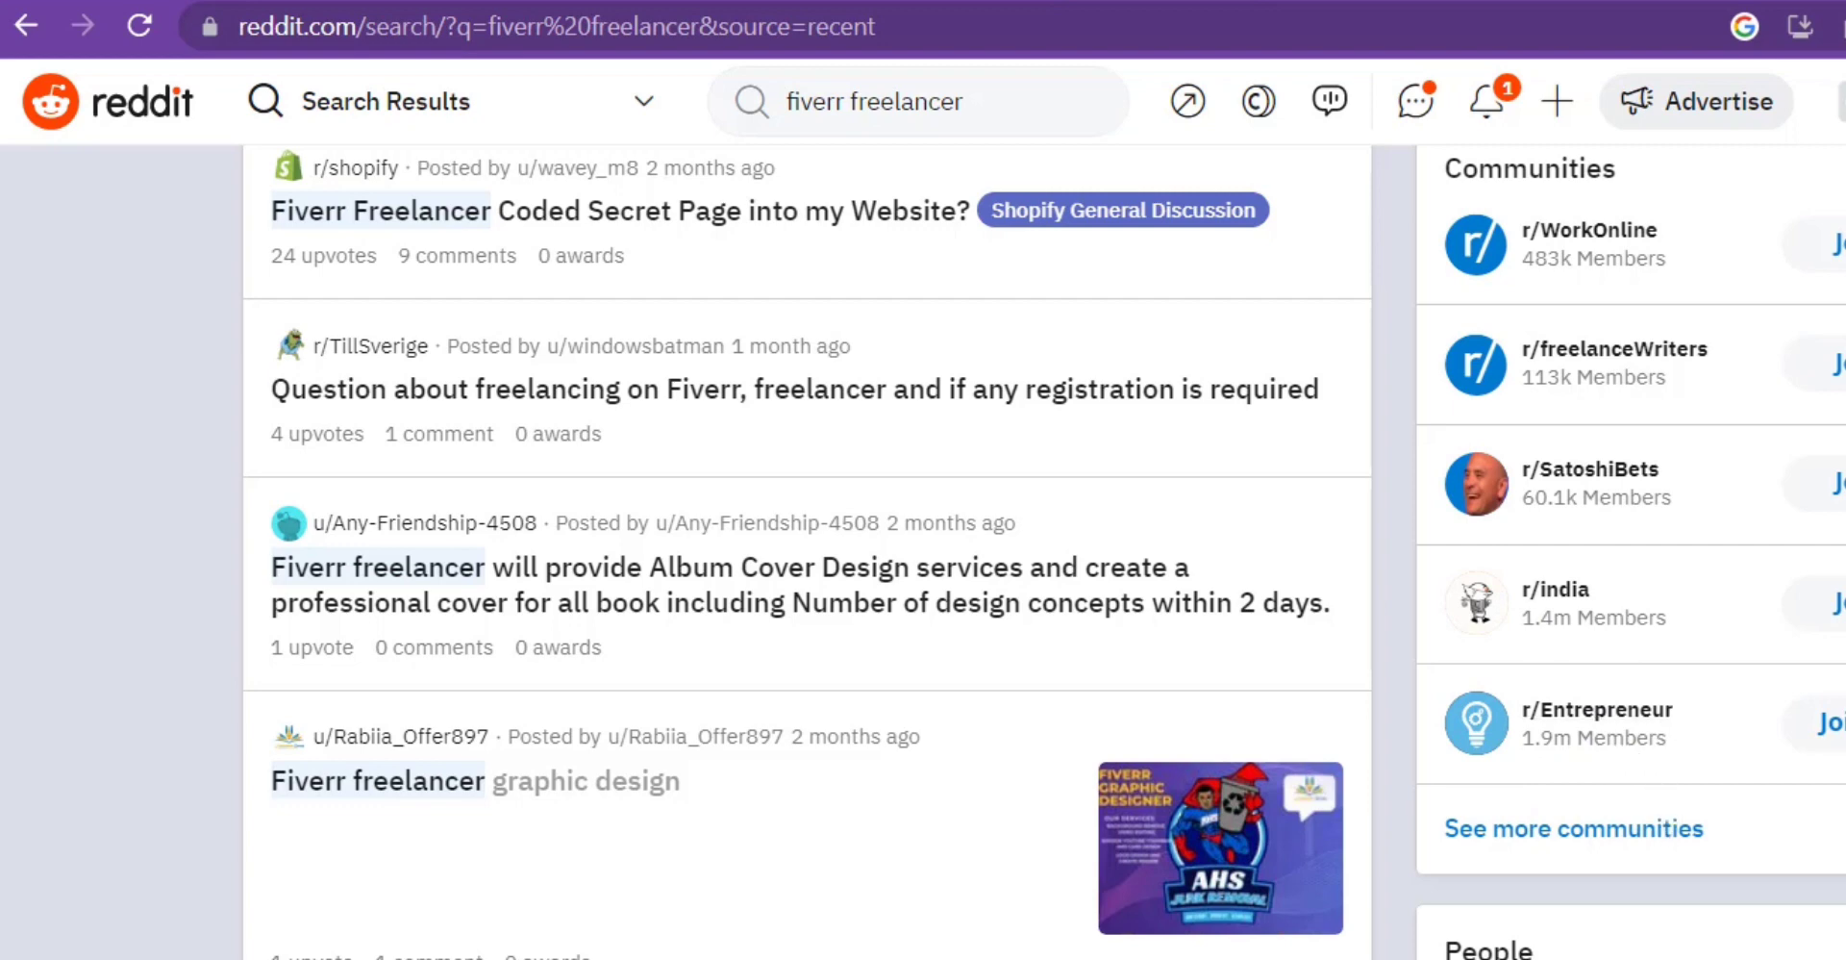
{"action": "scroll", "coordinate": [808, 548], "scroll_direction": "up", "scroll_amount": 3}
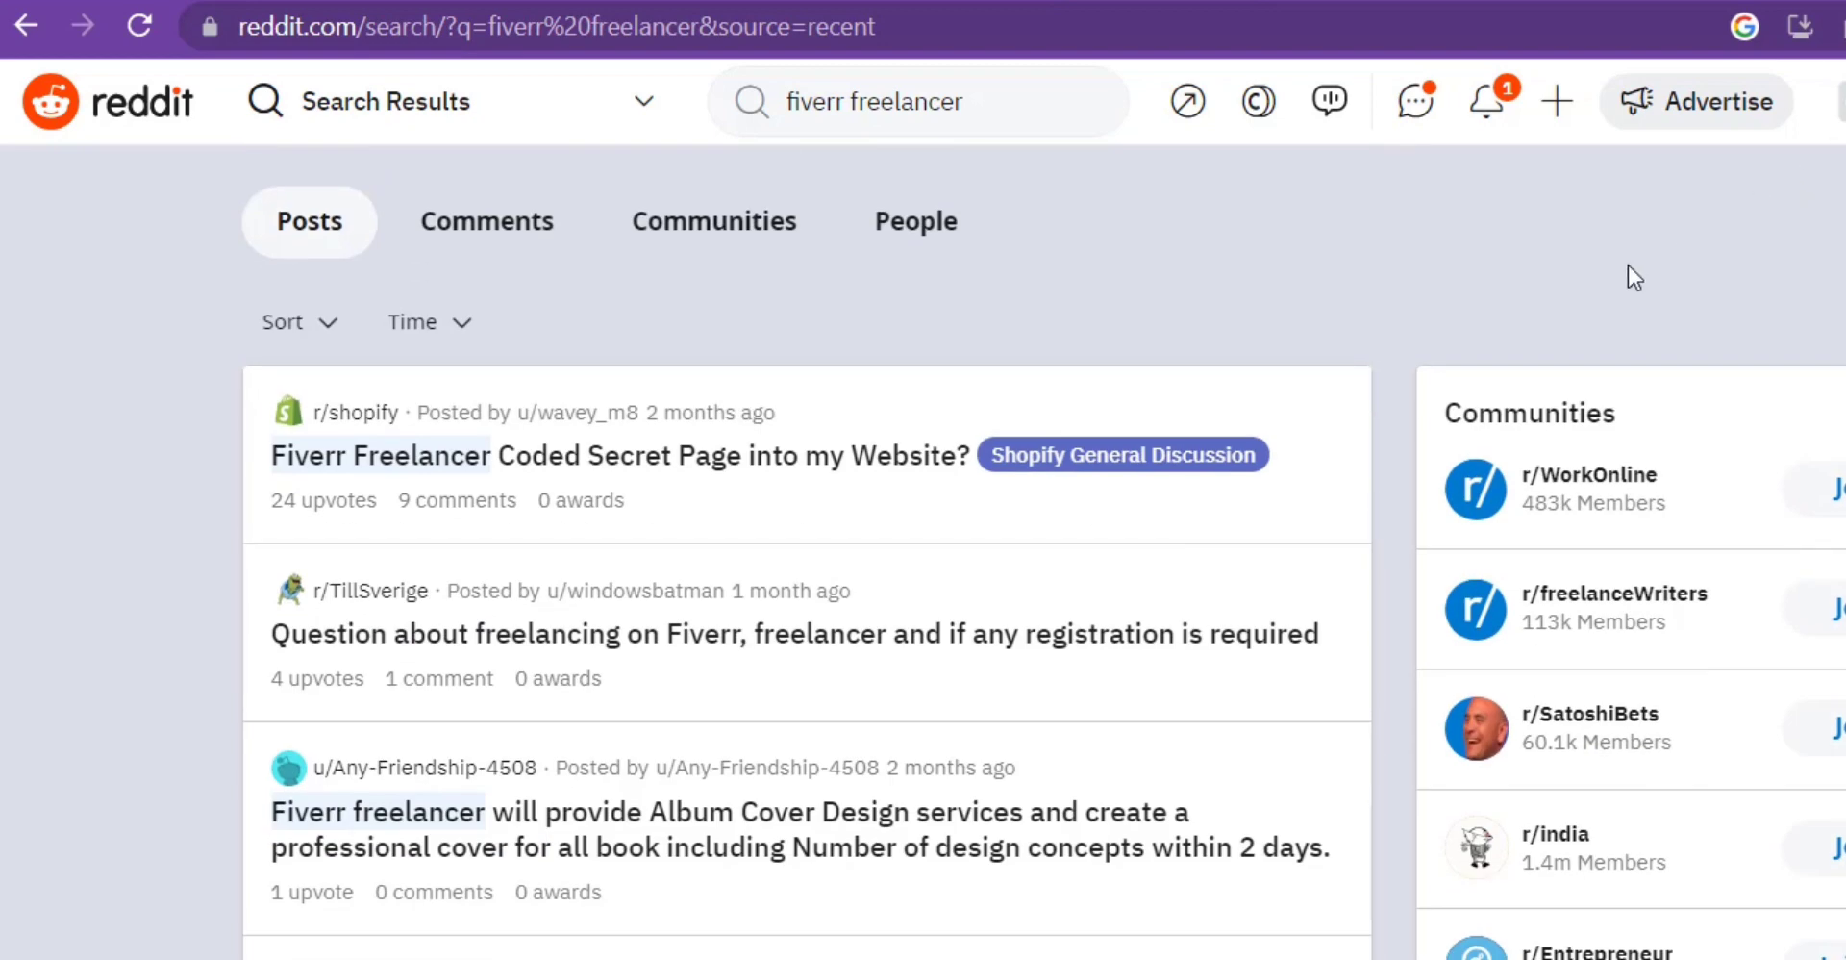